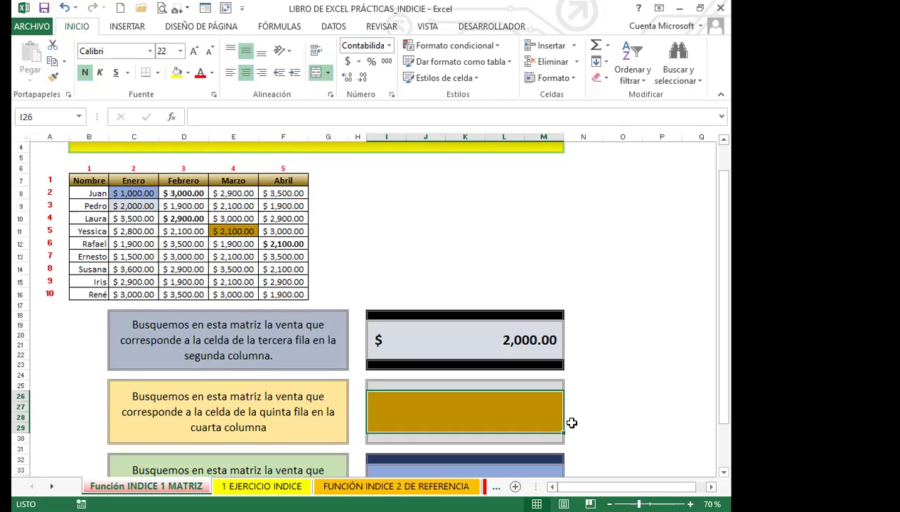
Step: Enter =INDICE(B7:F16;5;4) in the gold result cell I26 for the sale in the fifth row and fourth column
{"action": "type", "text": "="}
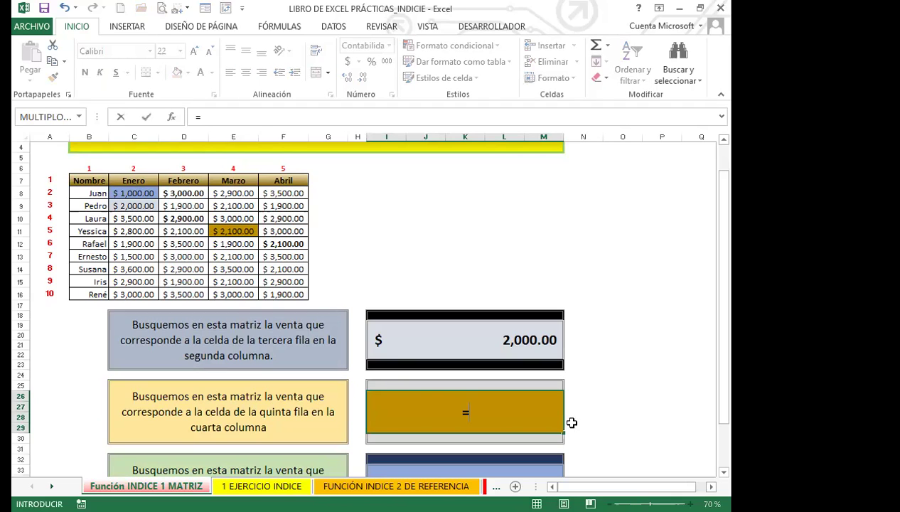
{"action": "type", "text": "indi"}
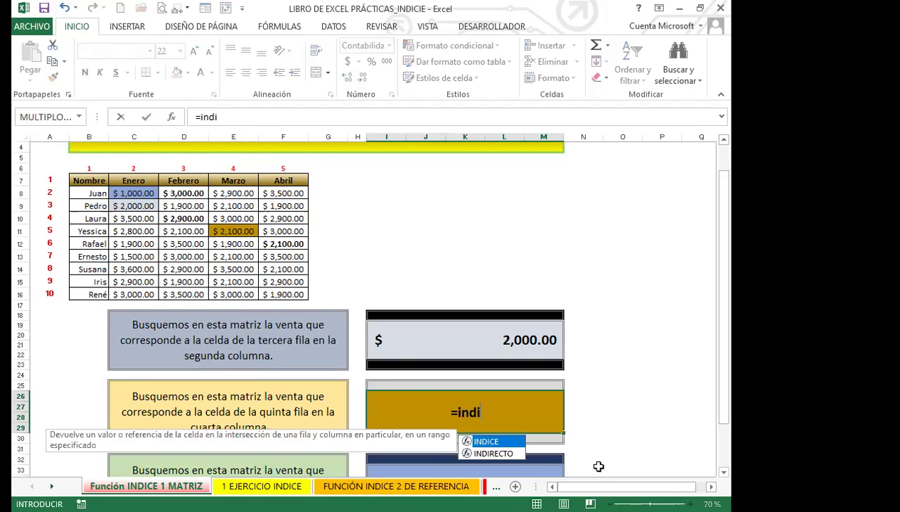
{"action": "double_click", "coordinate": [486, 442]}
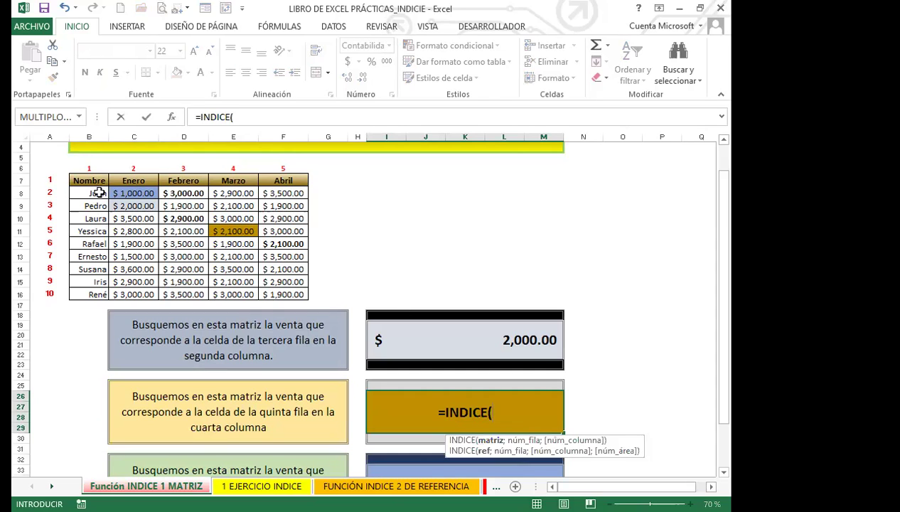
{"action": "left_click", "coordinate": [92, 180]}
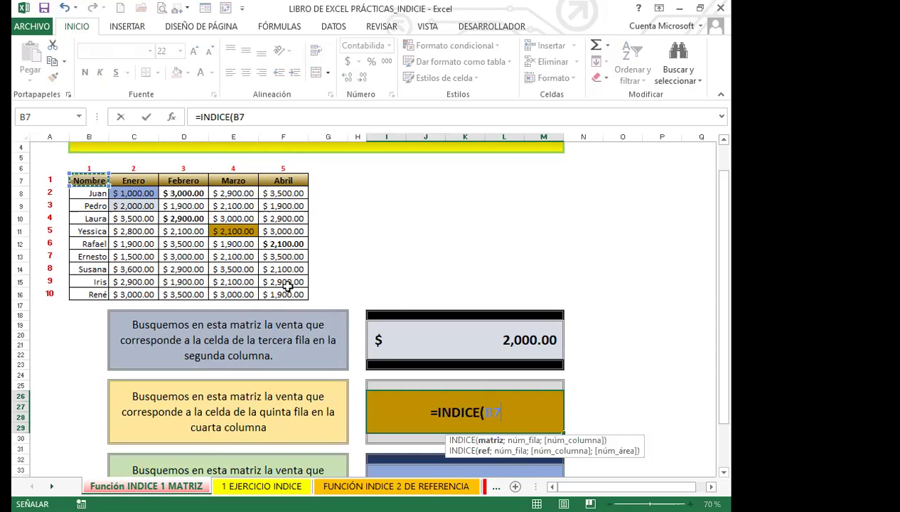
{"action": "left_click_drag", "start_coordinate": [288, 292], "coordinate": [288, 293]}
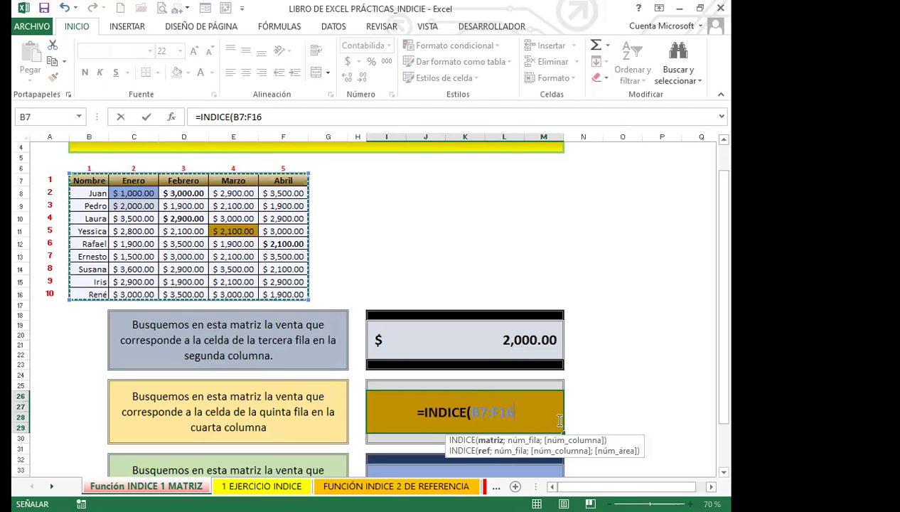
{"action": "type", "text": ";"}
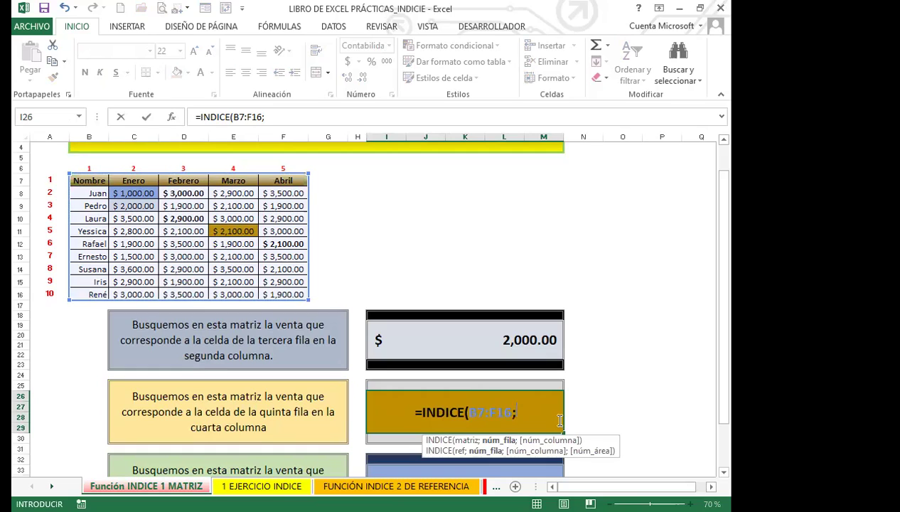
{"action": "type", "text": "5;"}
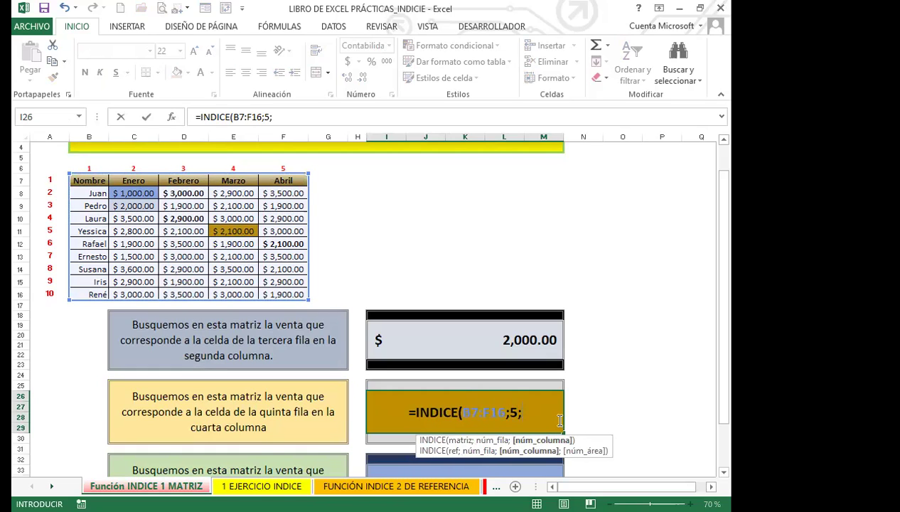
{"action": "type", "text": "4"}
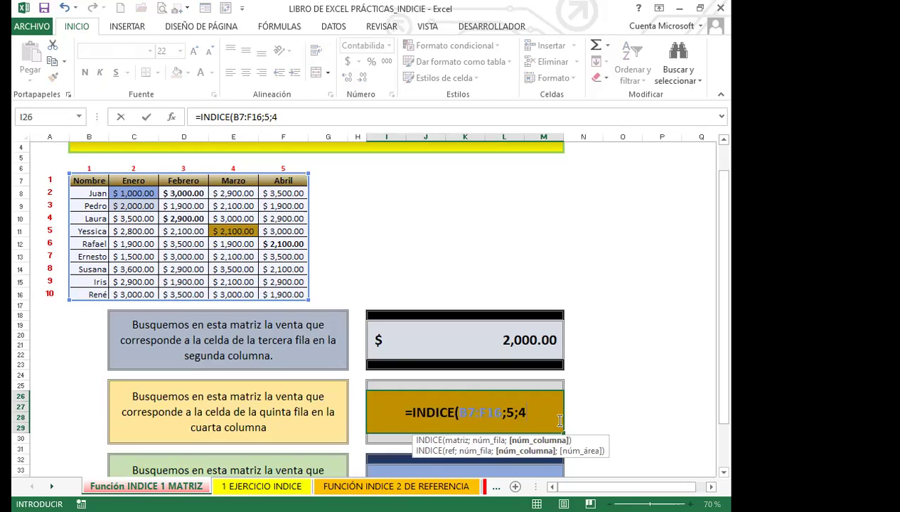
{"action": "type", "text": ")"}
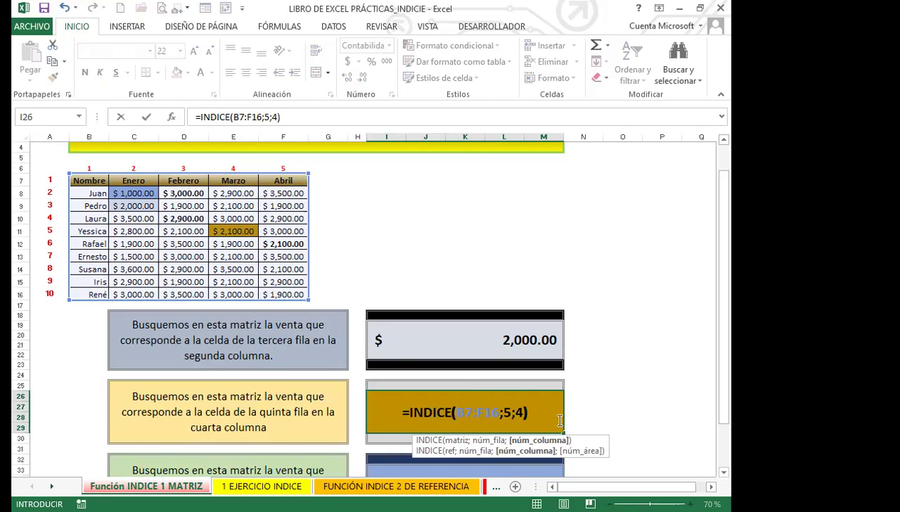
{"action": "key", "text": "Return"}
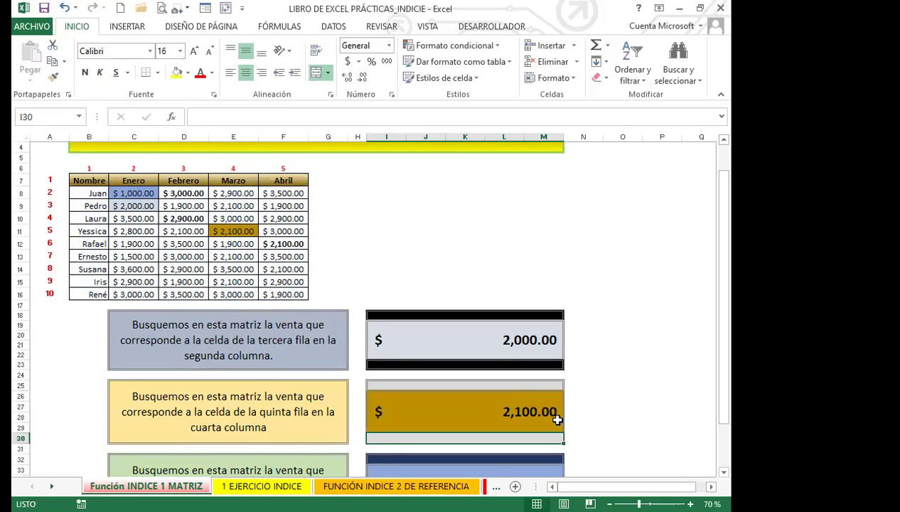
Step: Check the result in I26 against cell E11, where the matrix's fifth row meets its fourth column
{"action": "left_click", "coordinate": [375, 391]}
{"action": "left_click", "coordinate": [231, 227]}
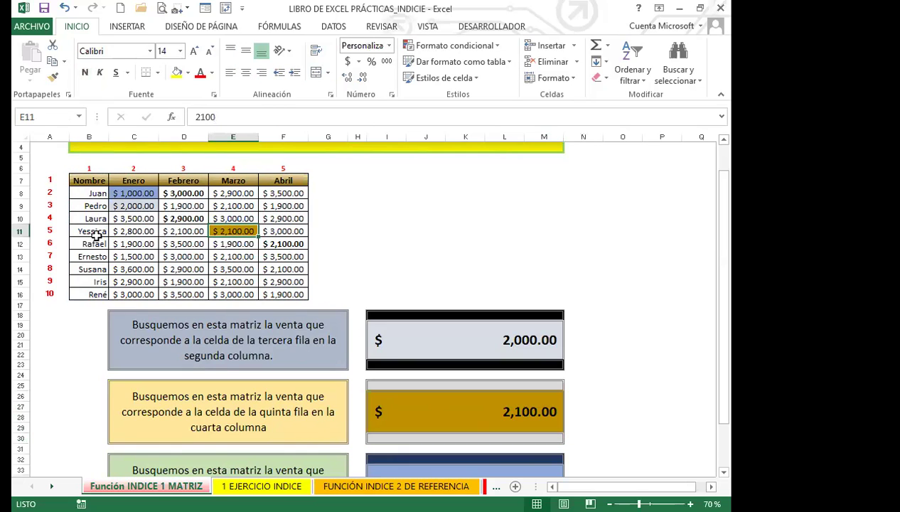
{"action": "left_click", "coordinate": [21, 231]}
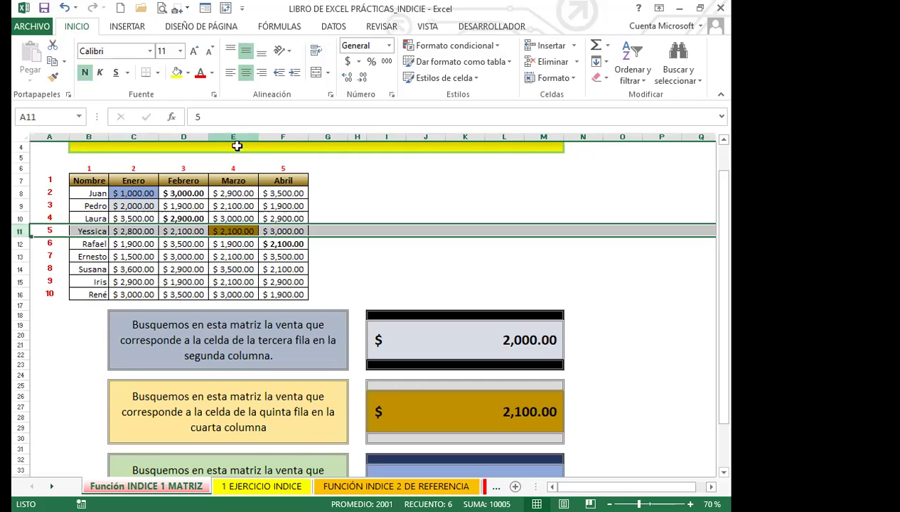
{"action": "left_click", "coordinate": [234, 230]}
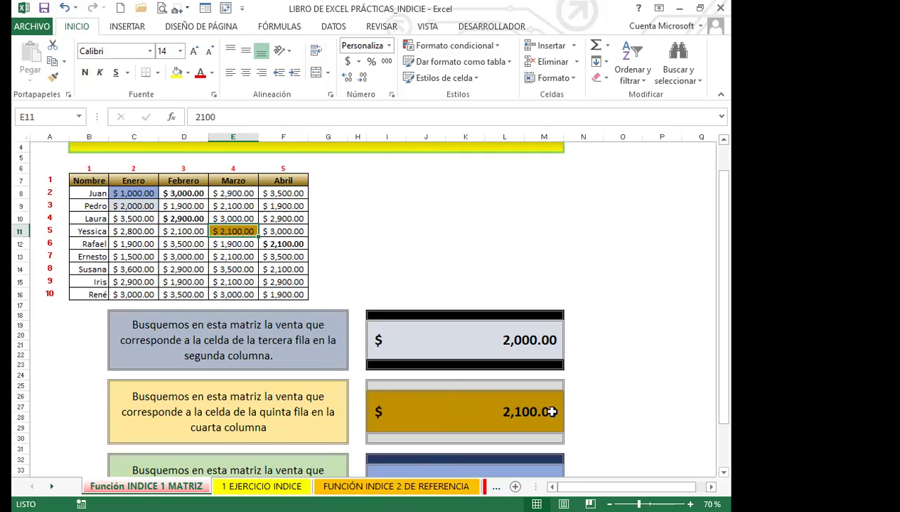
{"action": "left_click", "coordinate": [468, 412]}
Step: Enter =INDICE(B7:F16;2;2) in the blue result cell I33 for the sale in the second row and second column
{"action": "scroll", "coordinate": [467, 417], "scroll_direction": "down", "scroll_amount": 1}
{"action": "left_click", "coordinate": [462, 460]}
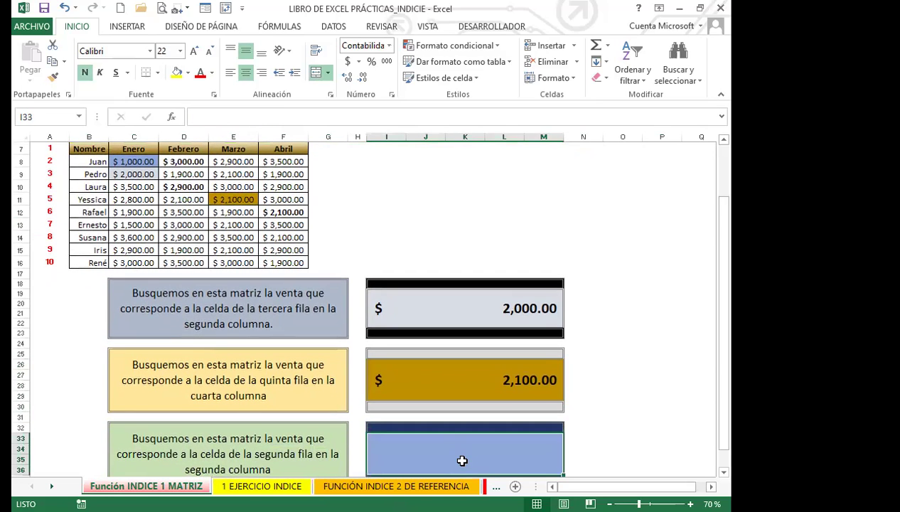
{"action": "type", "text": "="}
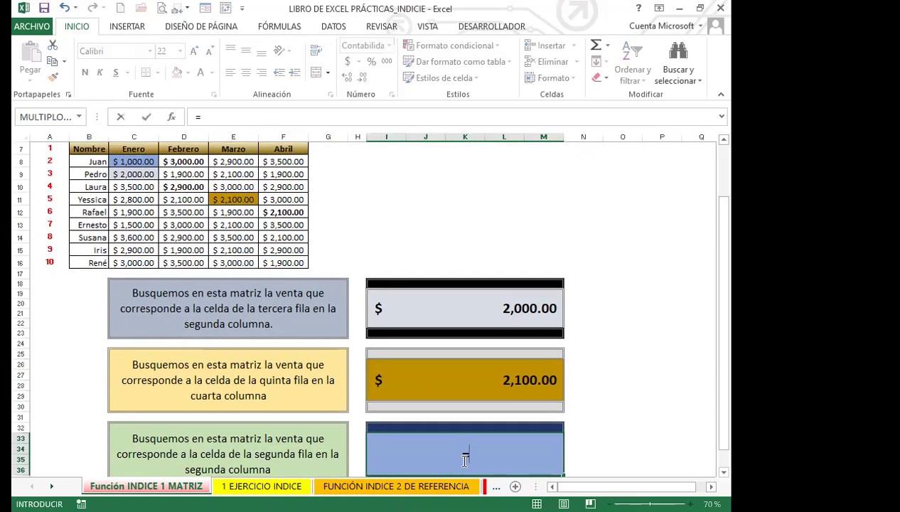
{"action": "scroll", "coordinate": [466, 445], "scroll_direction": "down", "scroll_amount": 2}
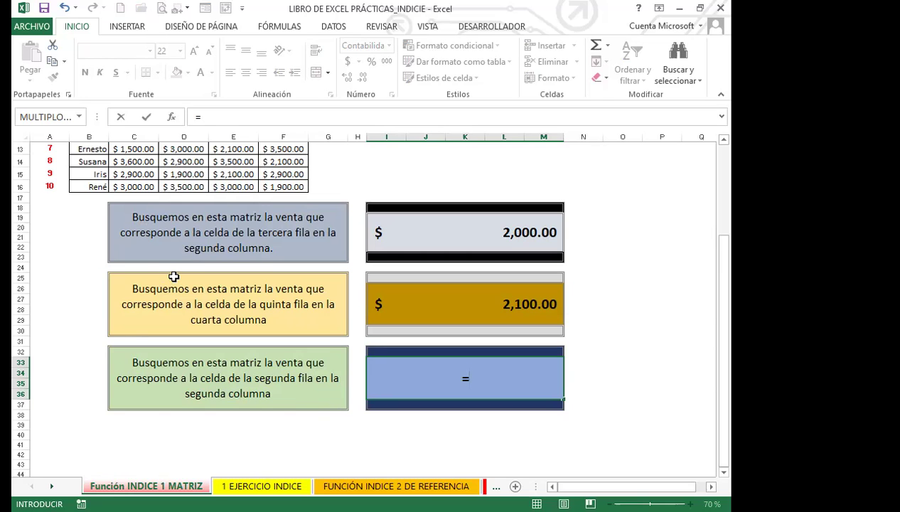
{"action": "type", "text": "IND"}
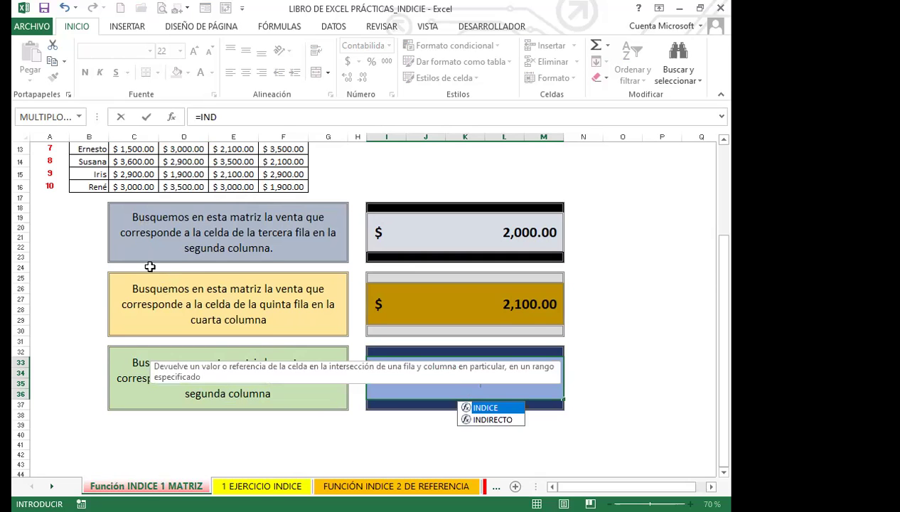
{"action": "key", "text": "Tab"}
{"action": "scroll", "coordinate": [106, 213], "scroll_direction": "up", "scroll_amount": 3}
{"action": "left_click", "coordinate": [89, 181]}
{"action": "left_click_drag", "start_coordinate": [119, 192], "coordinate": [285, 290]}
{"action": "scroll", "coordinate": [613, 369], "scroll_direction": "down", "scroll_amount": 2}
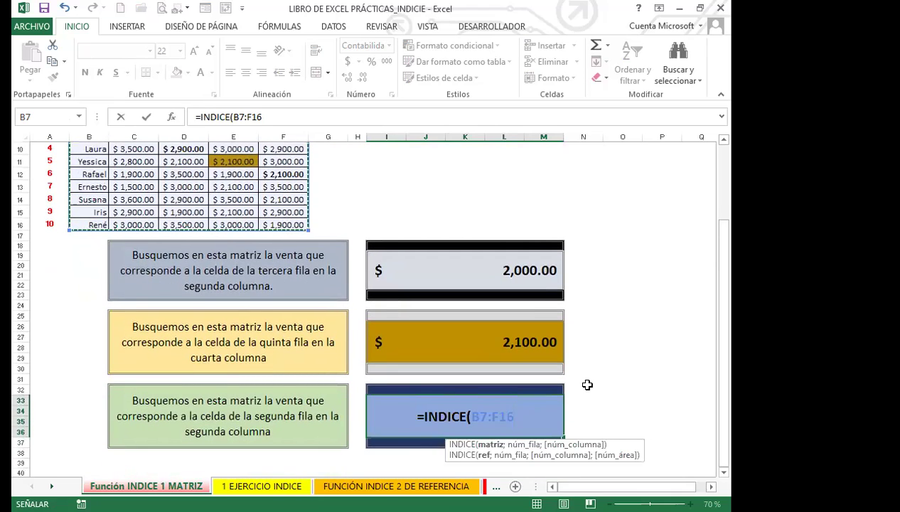
{"action": "type", "text": ";"}
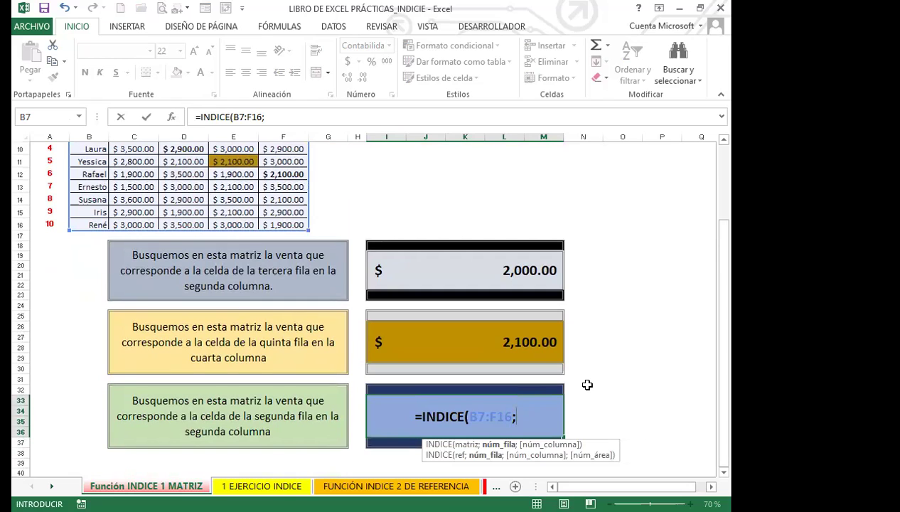
{"action": "type", "text": "2;"}
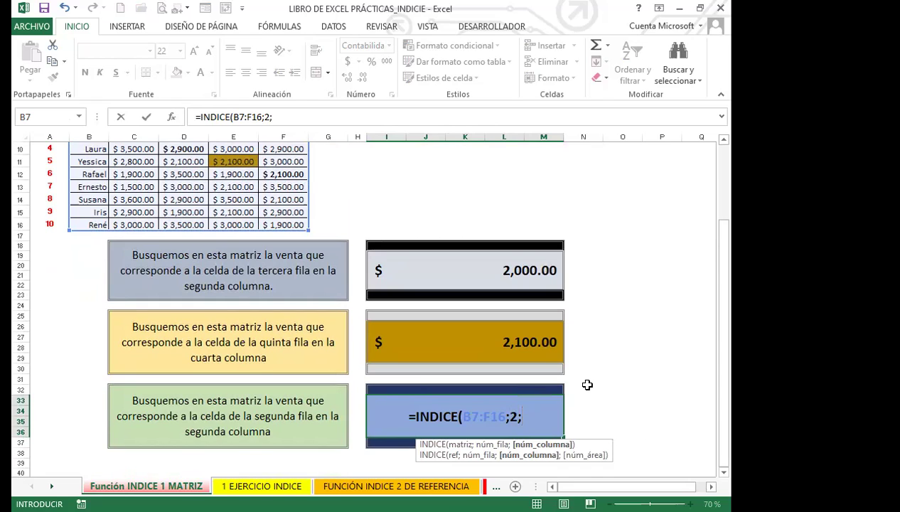
{"action": "type", "text": "2"}
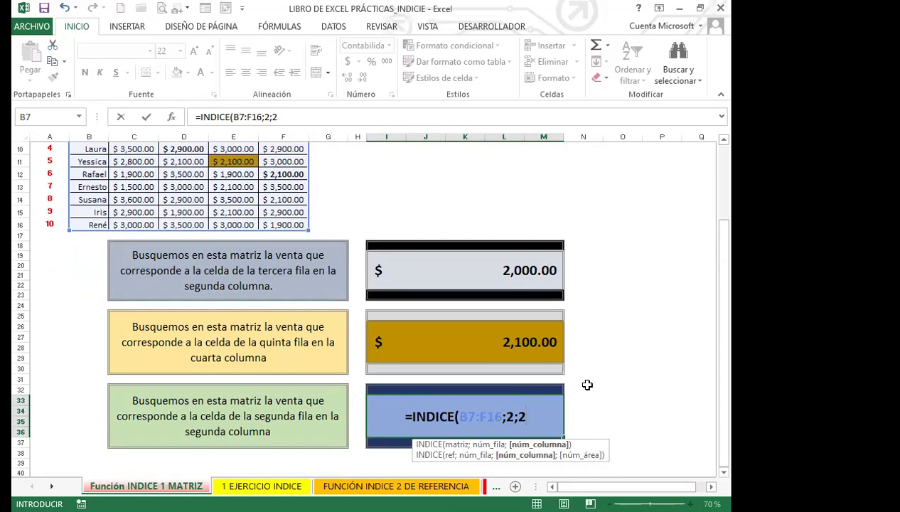
{"action": "type", "text": ")"}
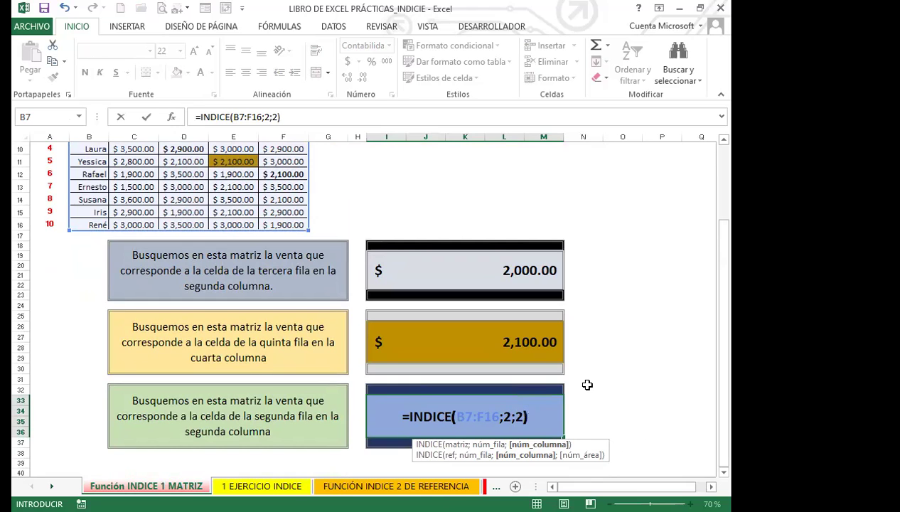
{"action": "key", "text": "Return"}
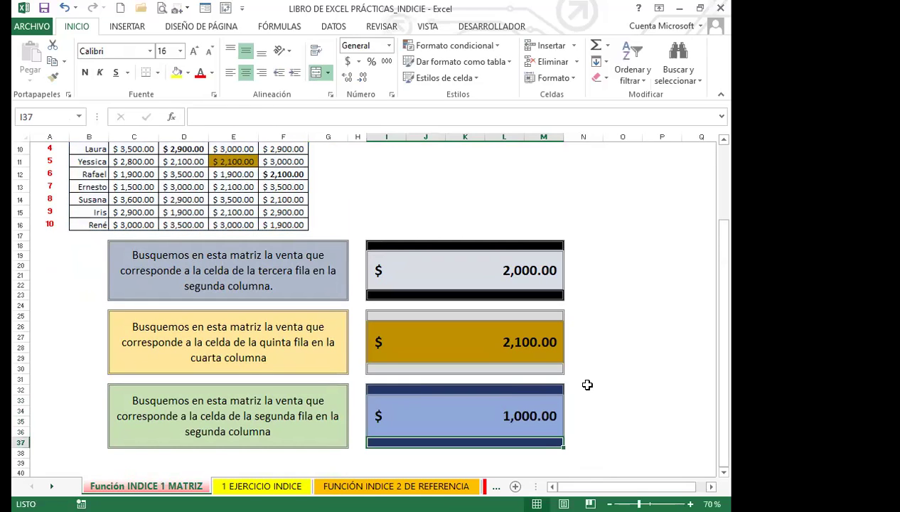
Step: Compare the result in I33 with cell C8 in the matrix's second row and second column, and review the formula
{"action": "scroll", "coordinate": [266, 289], "scroll_direction": "up", "scroll_amount": 1}
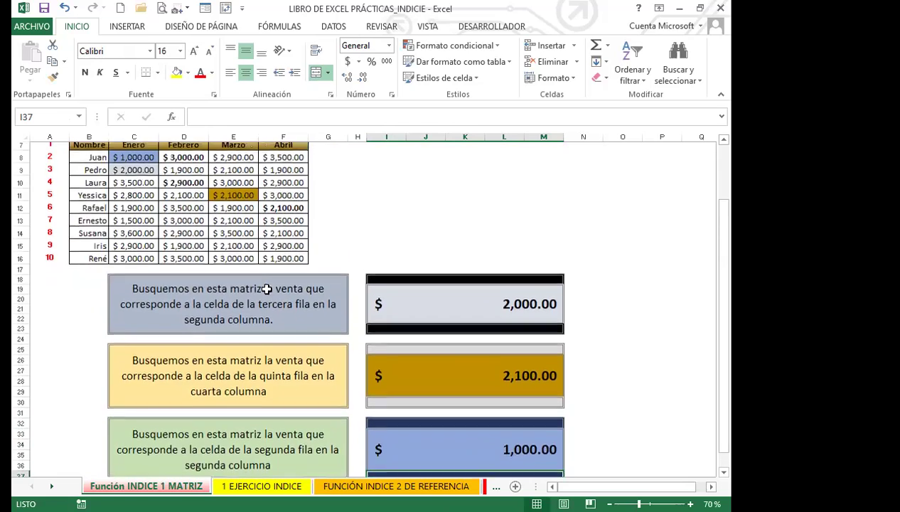
{"action": "scroll", "coordinate": [266, 289], "scroll_direction": "up", "scroll_amount": 2}
{"action": "left_click", "coordinate": [124, 225]}
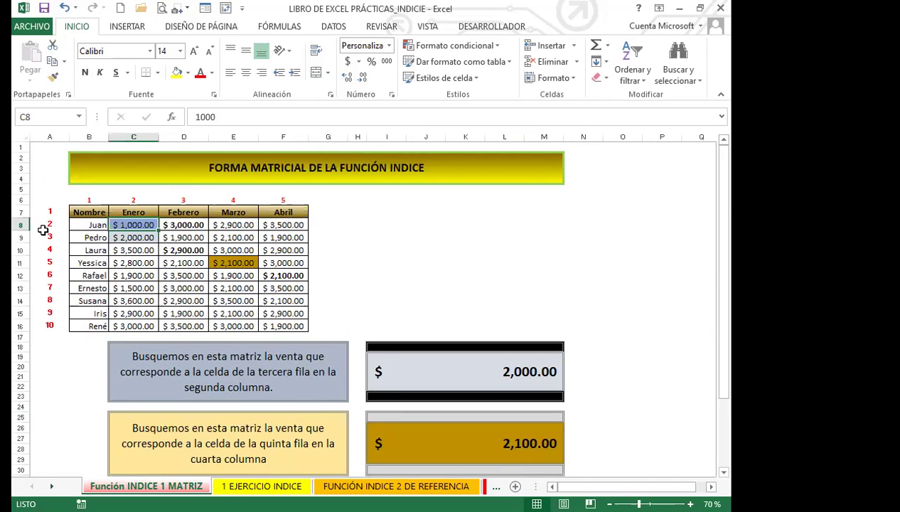
{"action": "left_click", "coordinate": [21, 224]}
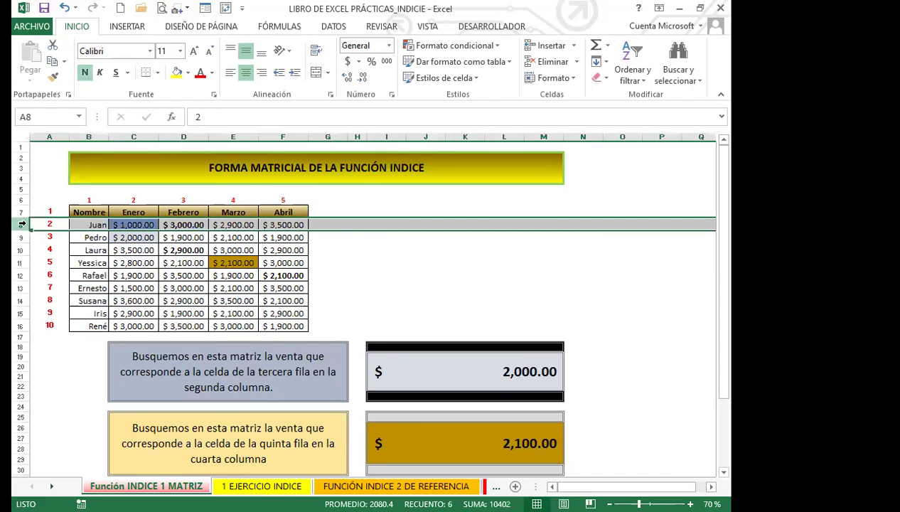
{"action": "left_click", "coordinate": [142, 223]}
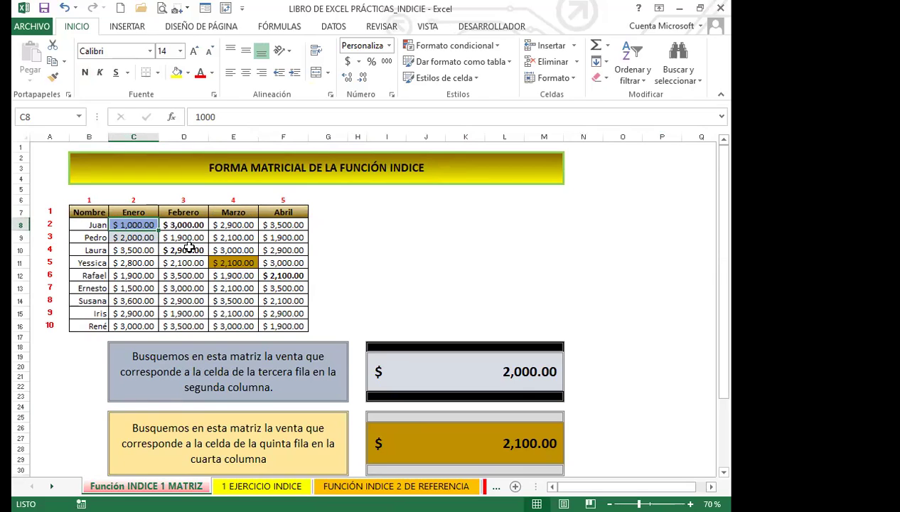
{"action": "scroll", "coordinate": [587, 386], "scroll_direction": "down", "scroll_amount": 2}
{"action": "left_click", "coordinate": [521, 460]}
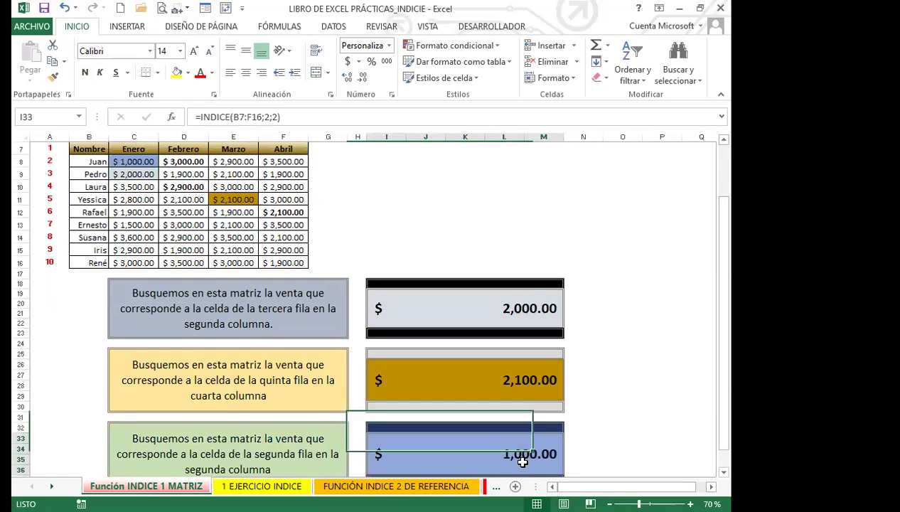
{"action": "scroll", "coordinate": [569, 447], "scroll_direction": "down", "scroll_amount": 1}
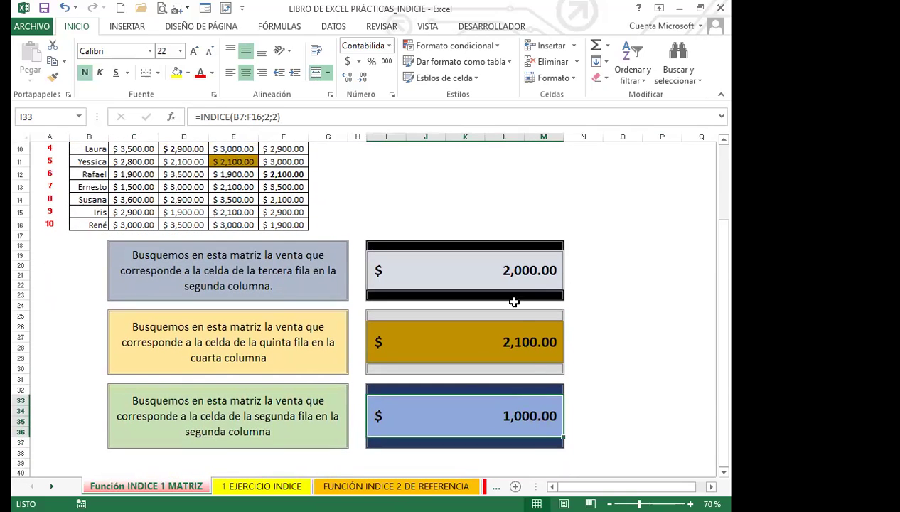
{"action": "scroll", "coordinate": [449, 355], "scroll_direction": "up", "scroll_amount": 3}
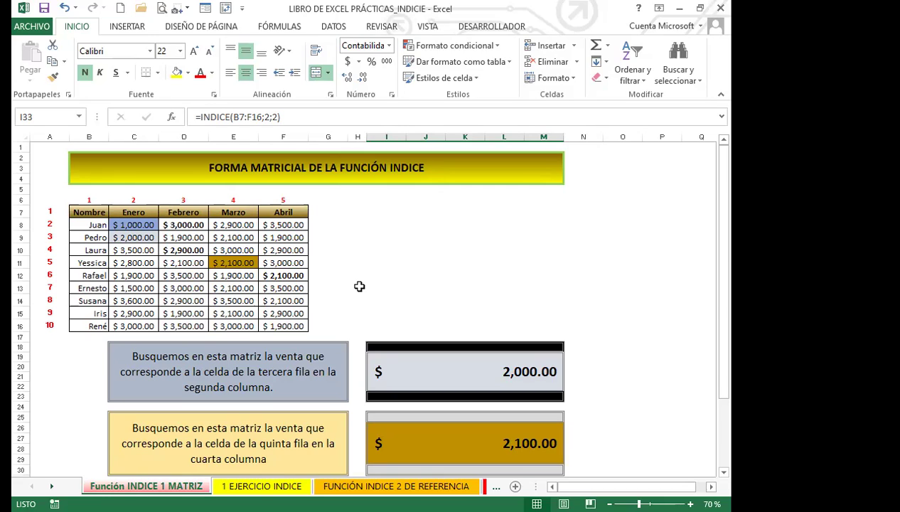
{"action": "left_click", "coordinate": [408, 210]}
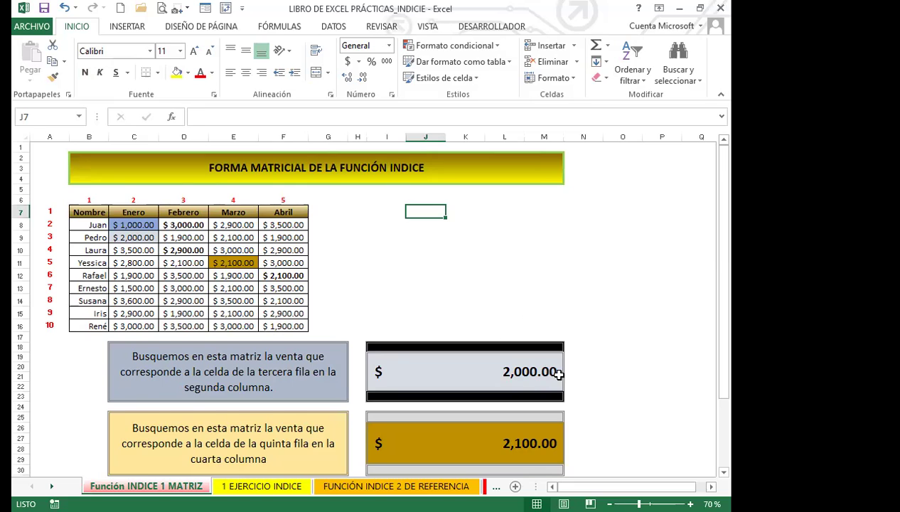
{"action": "scroll", "coordinate": [559, 374], "scroll_direction": "down", "scroll_amount": 4}
{"action": "left_click", "coordinate": [468, 384]}
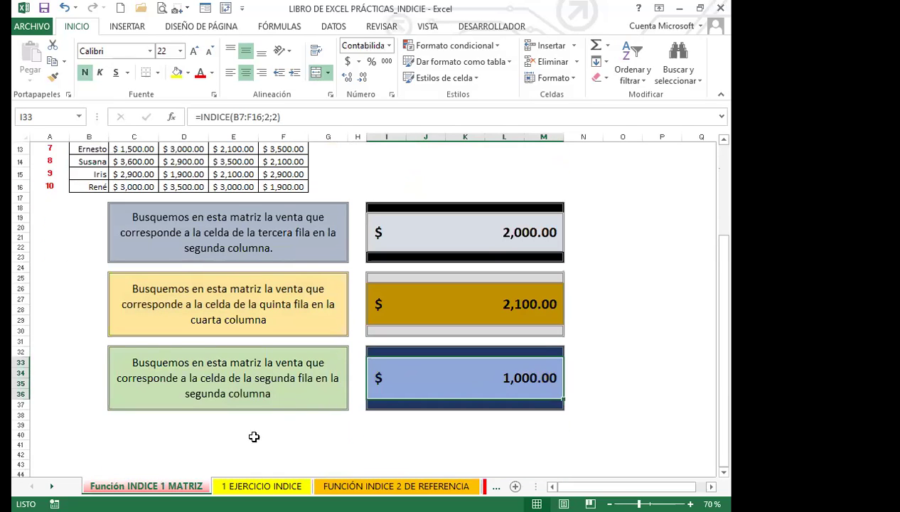
Step: Open the 1 EJERCICIO INDICE sheet, examine the lookup name in C14 and select the RESULTADO PROMEDIO cell C15
{"action": "left_click", "coordinate": [261, 486]}
{"action": "left_click", "coordinate": [279, 487]}
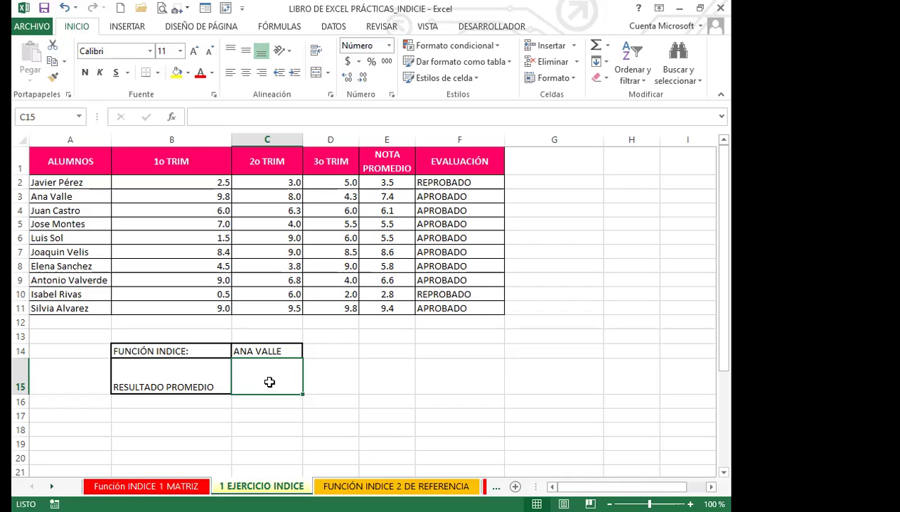
{"action": "left_click", "coordinate": [254, 350]}
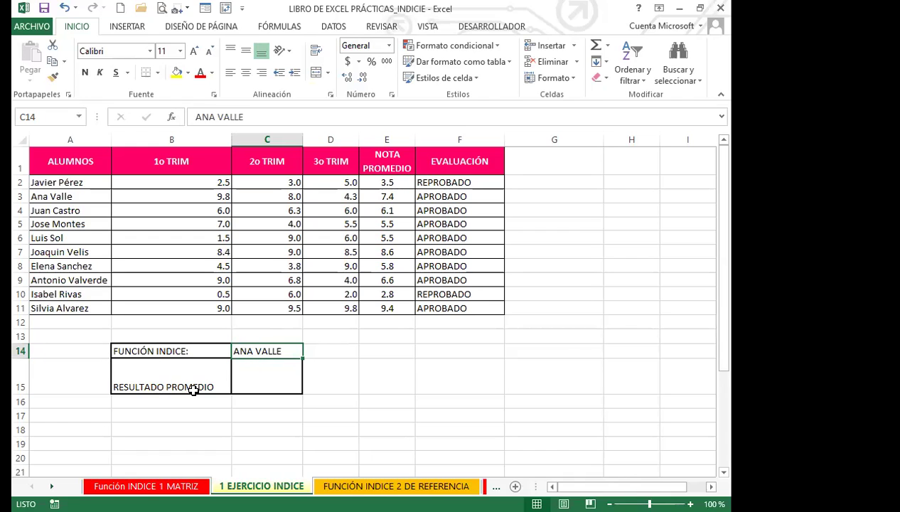
{"action": "left_click", "coordinate": [254, 383]}
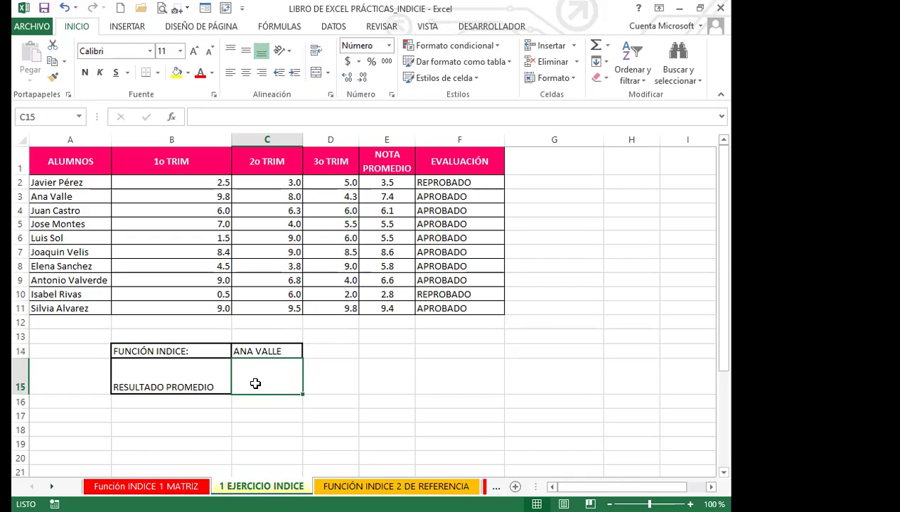
Step: Enter =INDICE(A1:F11;3;5) in the RESULTADO PROMEDIO cell C15 to retrieve the first lookup student's average
{"action": "type", "text": "="}
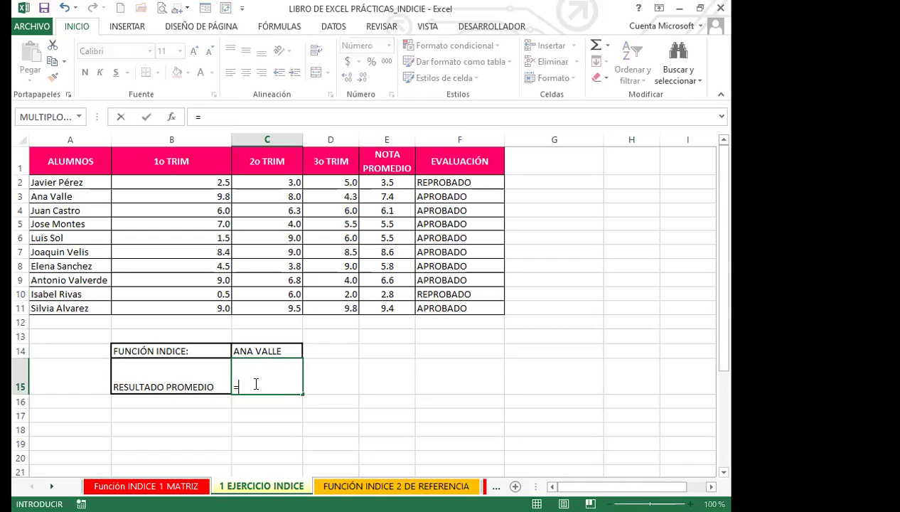
{"action": "type", "text": "INDU"}
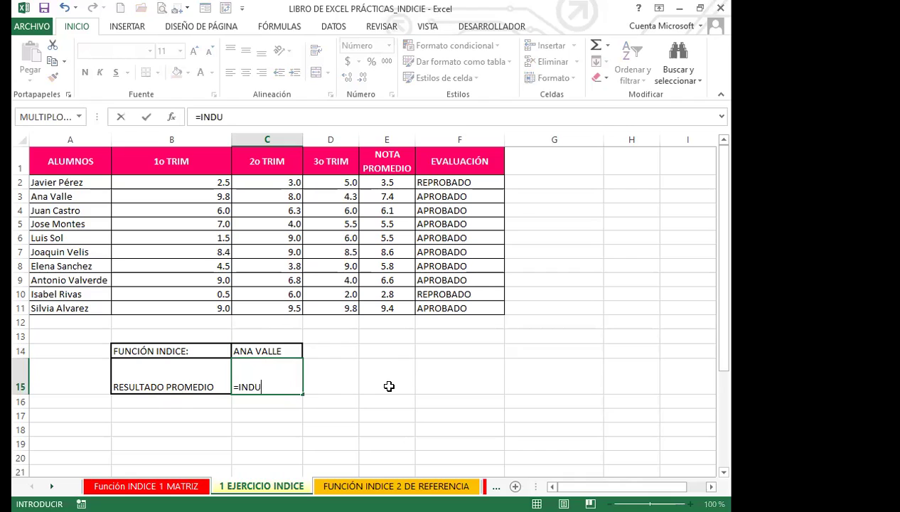
{"action": "key", "text": "BackSpace"}
{"action": "double_click", "coordinate": [275, 402]}
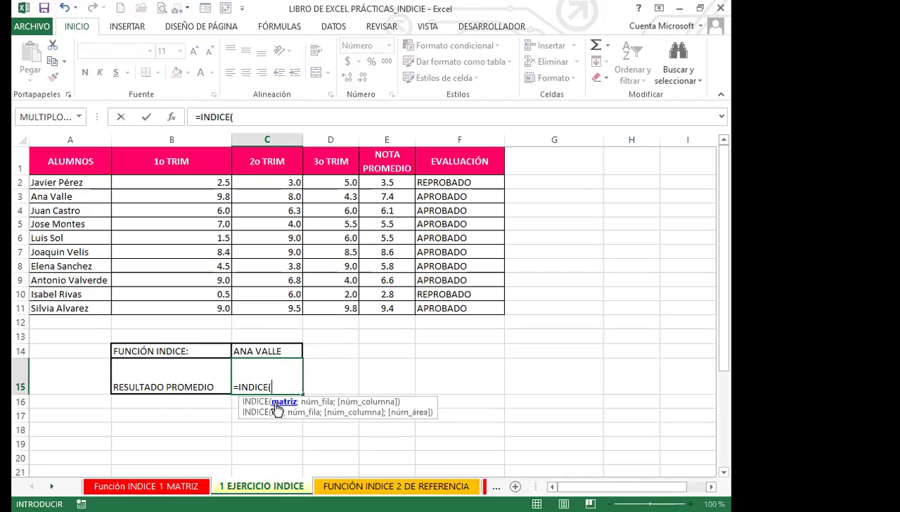
{"action": "left_click", "coordinate": [70, 158]}
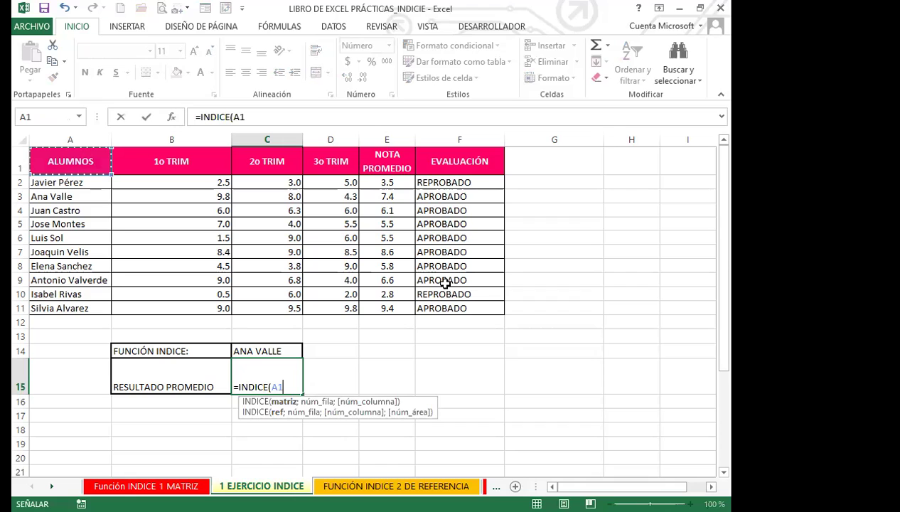
{"action": "left_click", "coordinate": [448, 306], "text": "shift"}
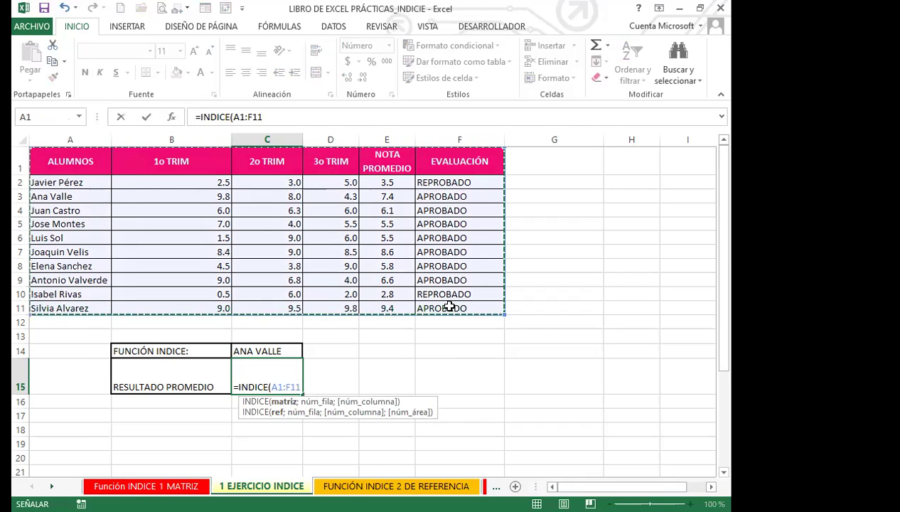
{"action": "type", "text": ";"}
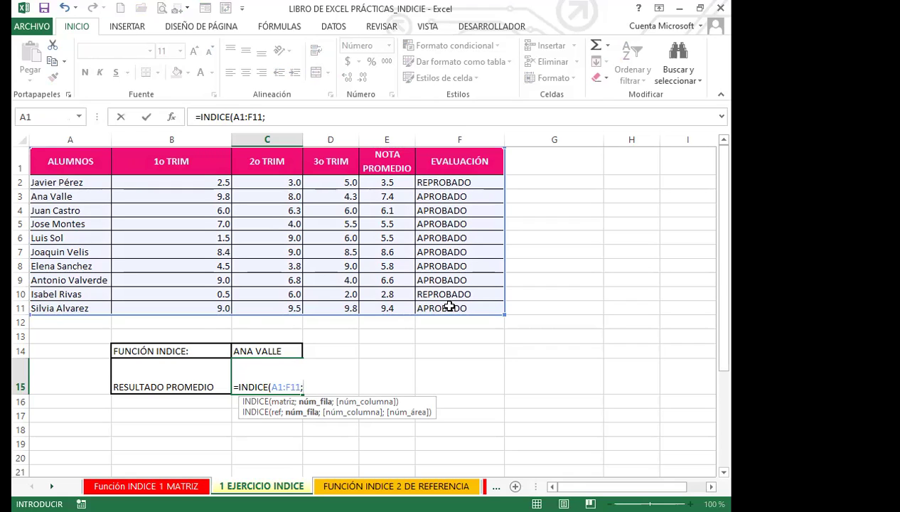
{"action": "type", "text": "3;"}
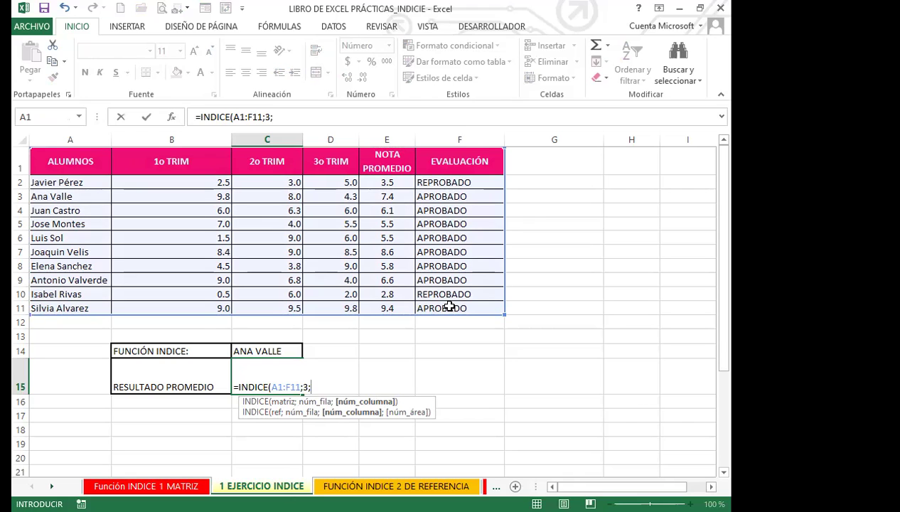
{"action": "type", "text": "5)"}
{"action": "key", "text": "Return"}
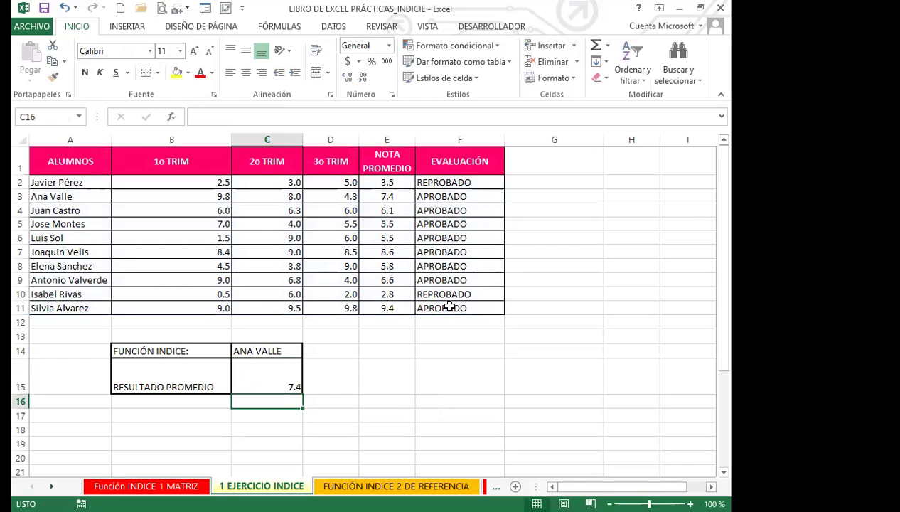
Step: Fill the matching average cell E3 in row 3 with yellow and review the formula in C15
{"action": "left_click", "coordinate": [22, 196]}
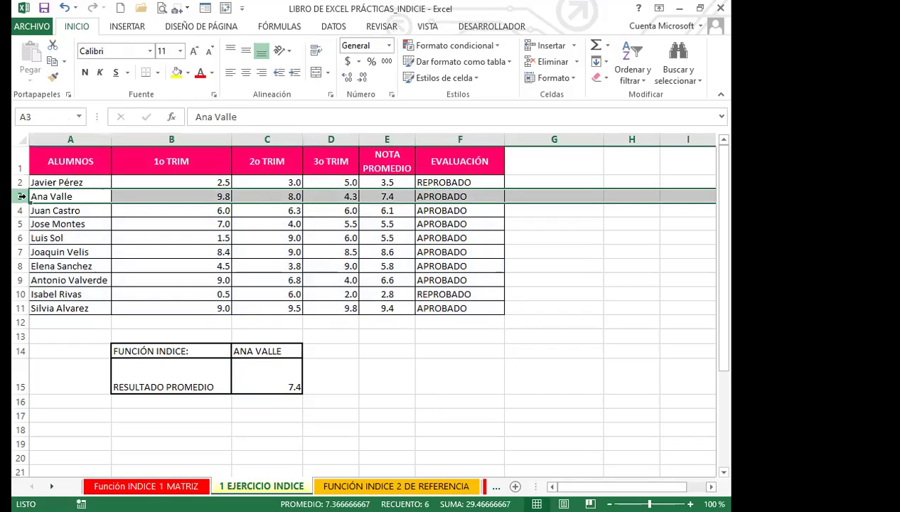
{"action": "left_click", "coordinate": [378, 197]}
{"action": "left_click", "coordinate": [177, 73]}
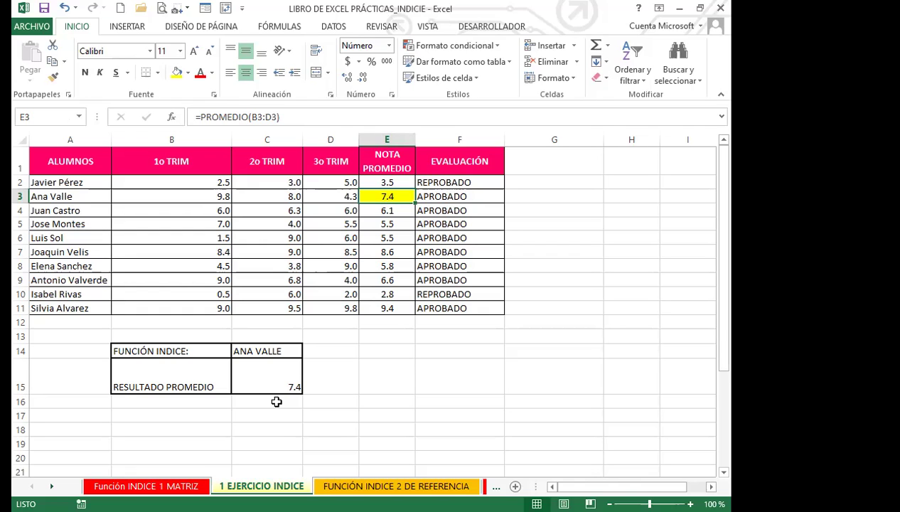
{"action": "left_click", "coordinate": [286, 378]}
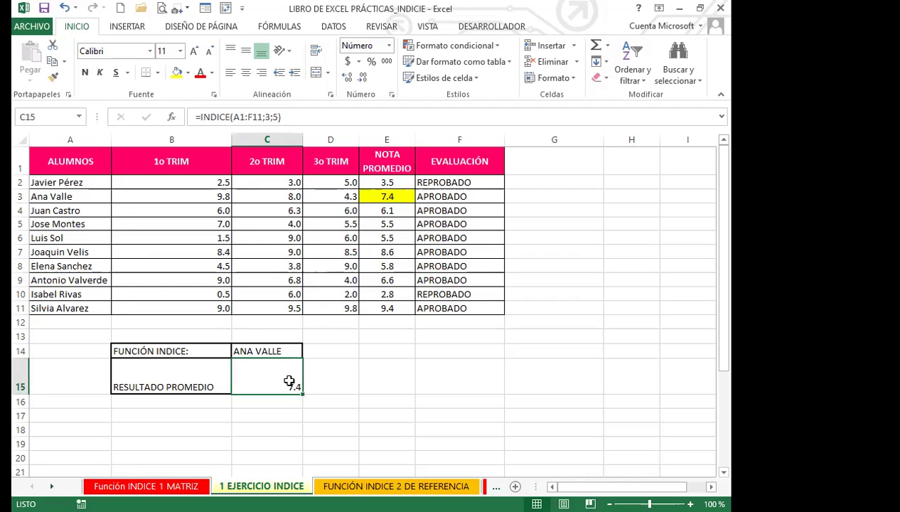
Step: Copy the student name from A11 into D14 and widen column D to fit the name
{"action": "left_click", "coordinate": [327, 351]}
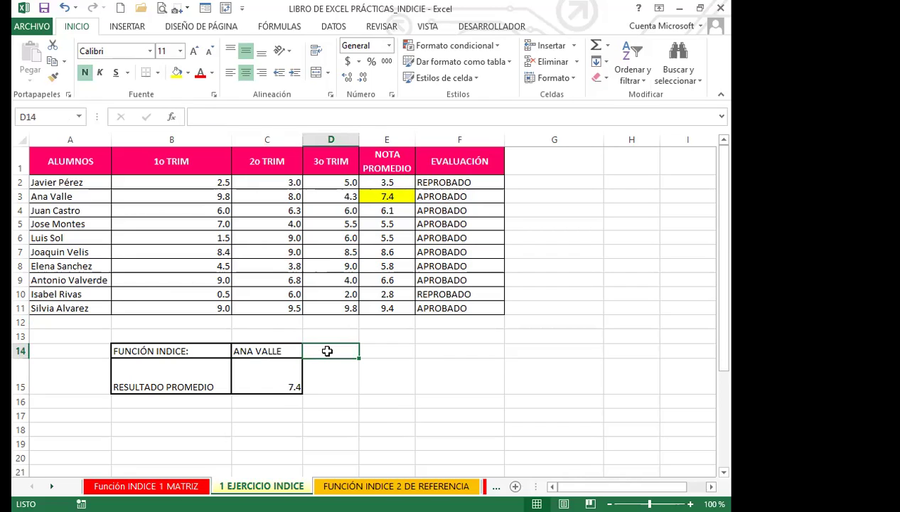
{"action": "left_click", "coordinate": [71, 307]}
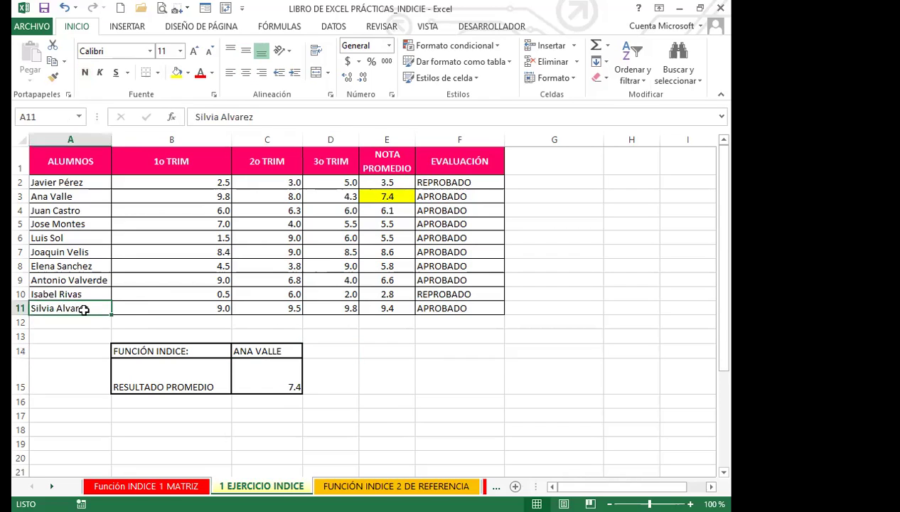
{"action": "key", "text": "ctrl+c"}
{"action": "left_click", "coordinate": [332, 349]}
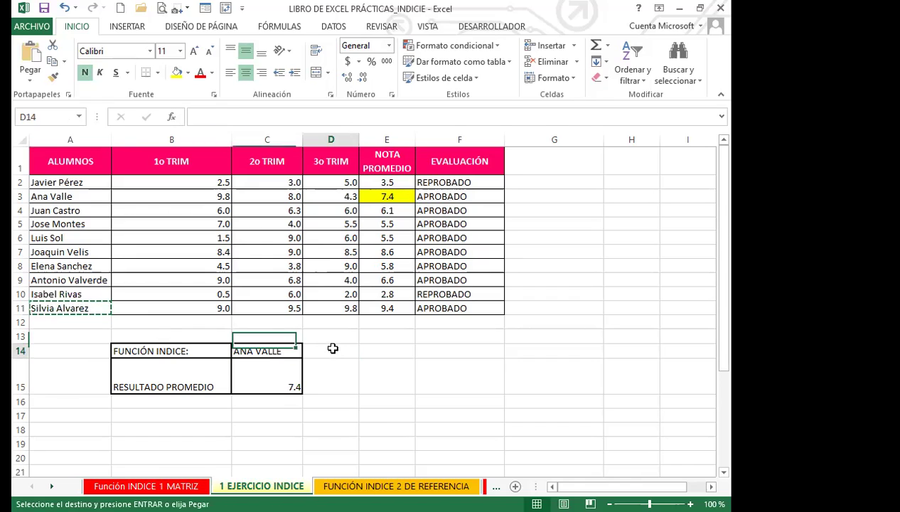
{"action": "key", "text": "ctrl+v"}
{"action": "left_click", "coordinate": [328, 374]}
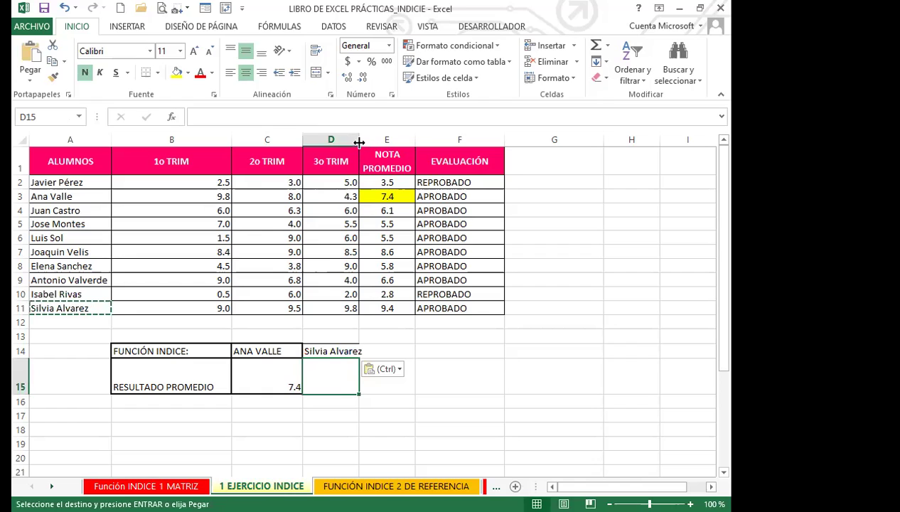
{"action": "left_click_drag", "start_coordinate": [359, 139], "coordinate": [379, 140]}
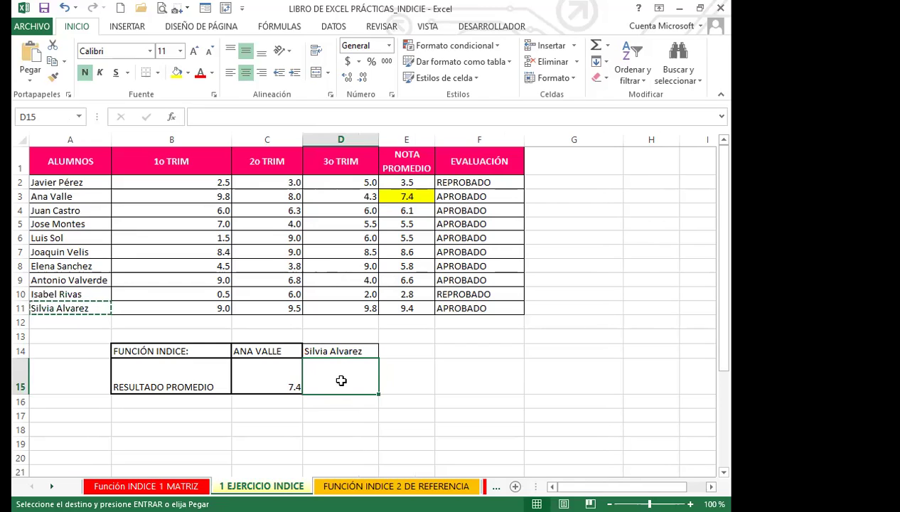
{"action": "key", "text": "Escape"}
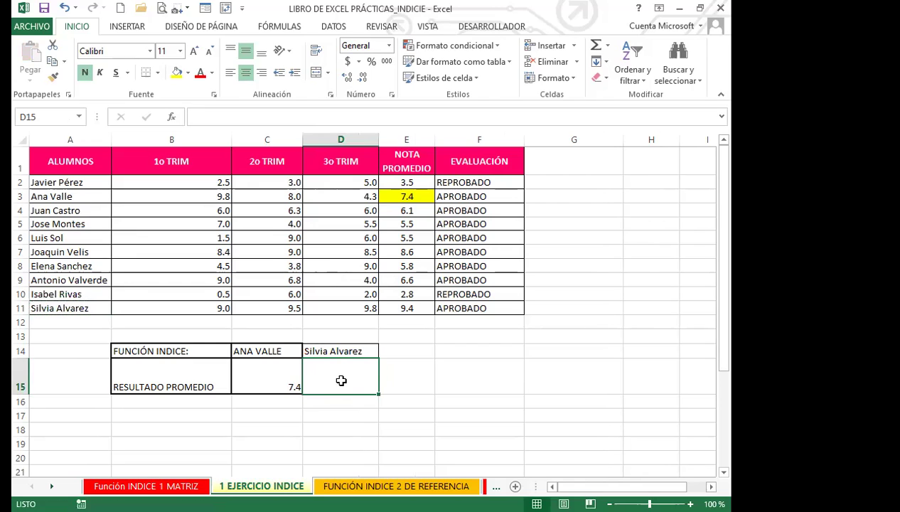
Step: Enter =INDICE(A1:F11;11;3) in D15 and fill the matching 2o TRIM grade in C11 with yellow
{"action": "type", "text": "="}
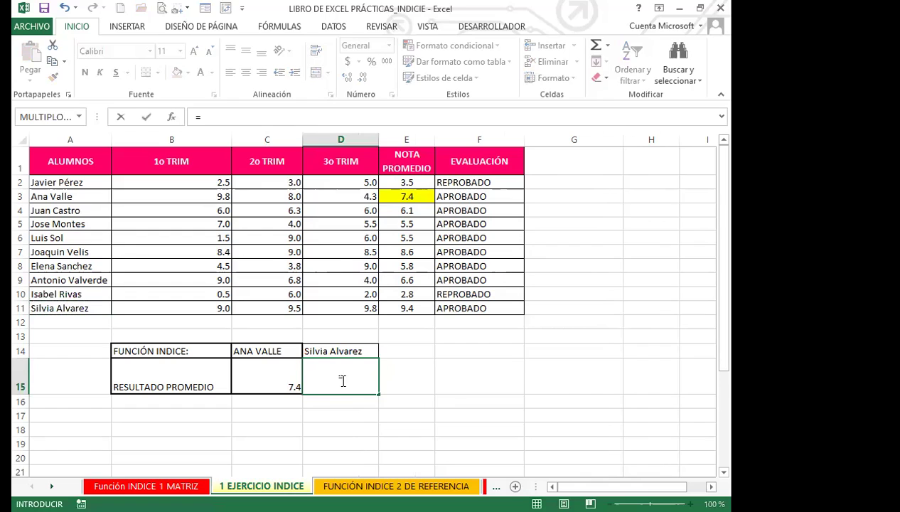
{"action": "type", "text": "INDI"}
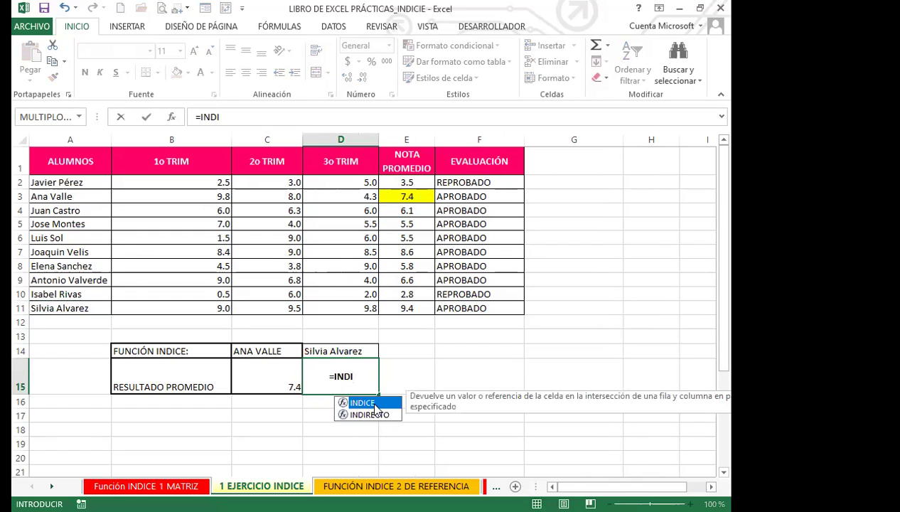
{"action": "double_click", "coordinate": [364, 403]}
{"action": "left_click", "coordinate": [84, 163]}
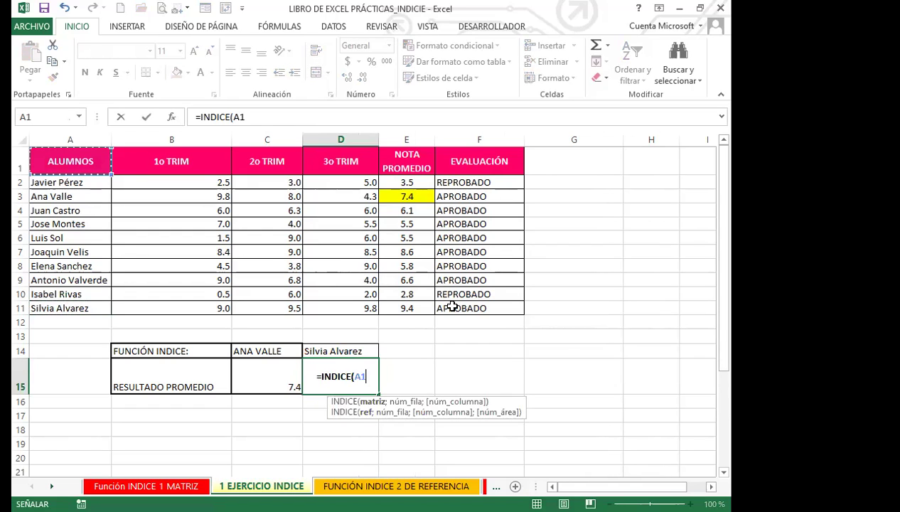
{"action": "left_click", "coordinate": [474, 307], "text": "shift"}
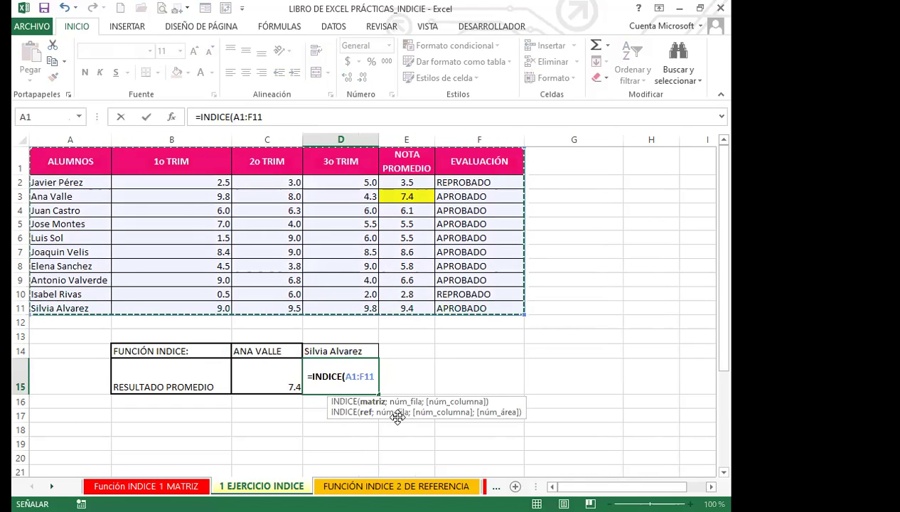
{"action": "type", "text": ";"}
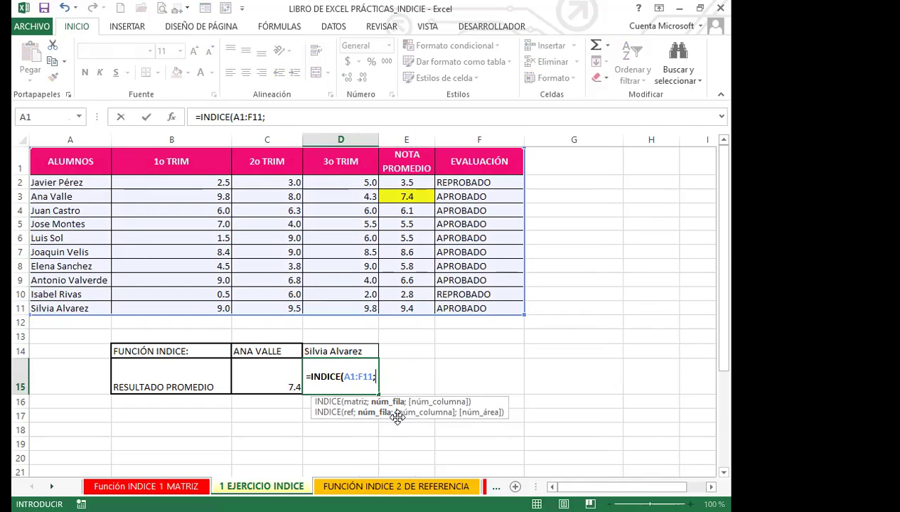
{"action": "type", "text": "11;"}
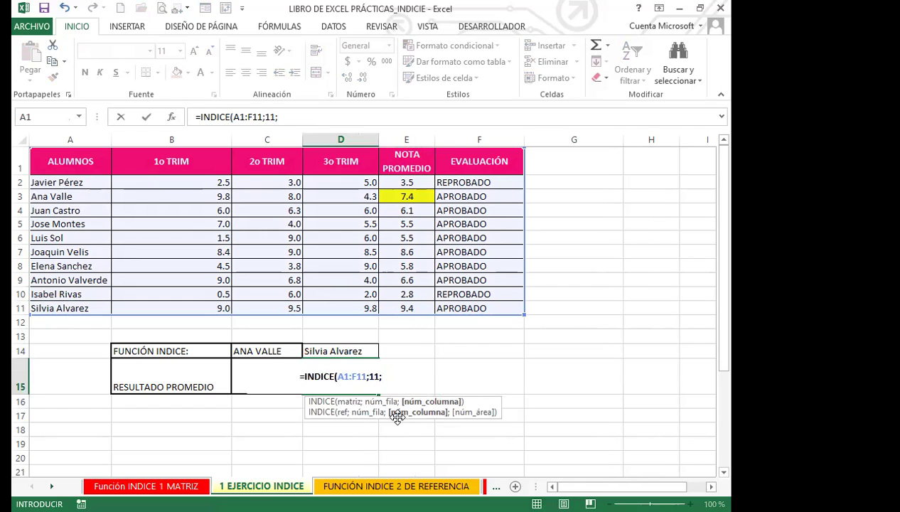
{"action": "type", "text": "3)"}
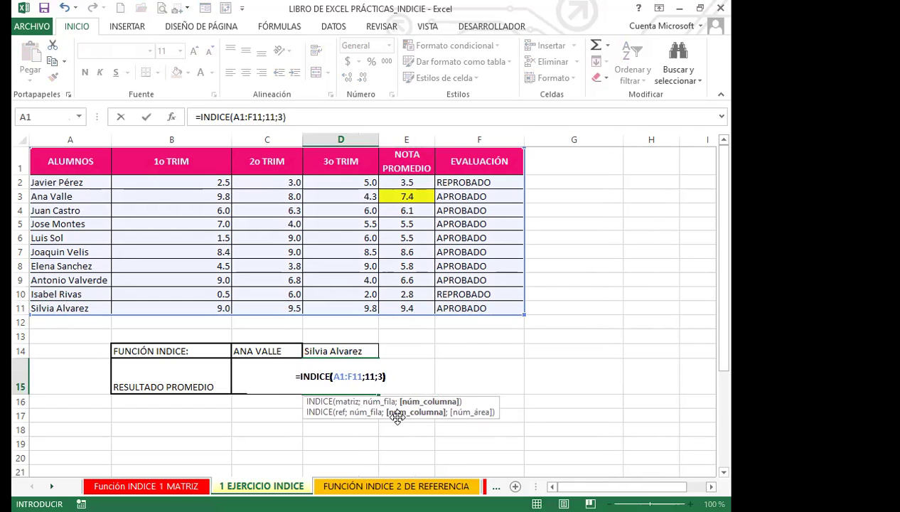
{"action": "key", "text": "Return"}
{"action": "left_click", "coordinate": [270, 308]}
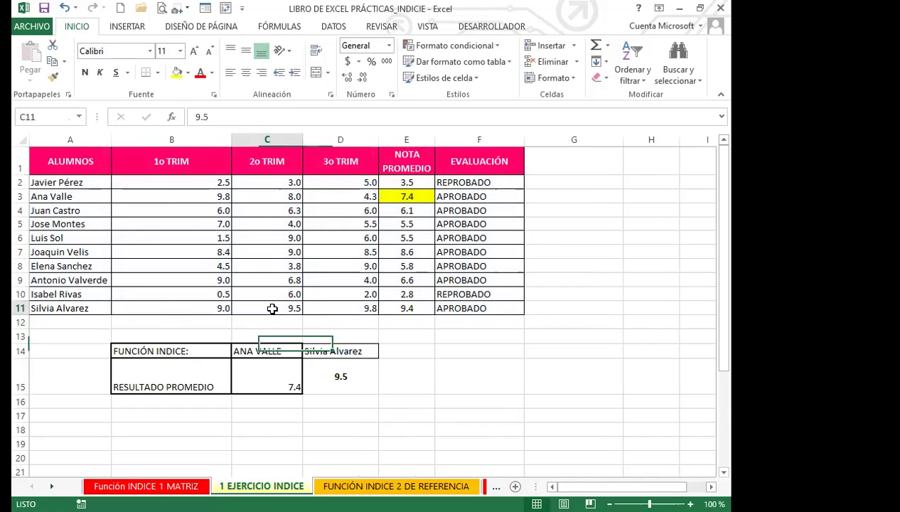
{"action": "left_click", "coordinate": [177, 73]}
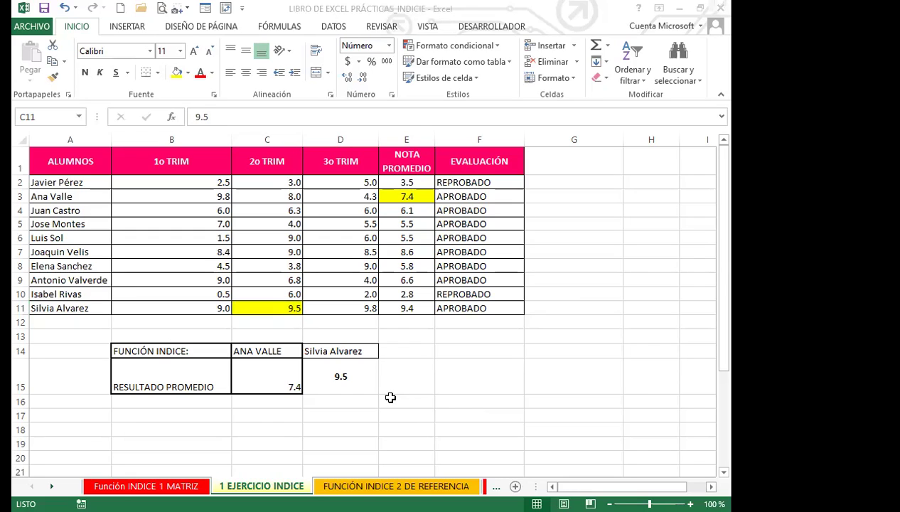
Step: Open the FUNCIÓN INDICE 2 DE REFERENCIA sheet and select the empty cell H35
{"action": "left_click", "coordinate": [366, 487]}
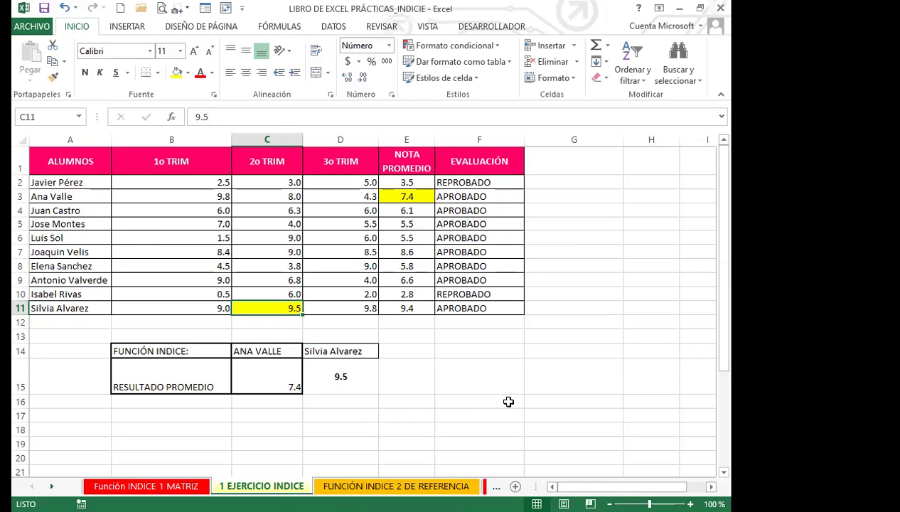
{"action": "left_click", "coordinate": [384, 485]}
{"action": "left_click", "coordinate": [343, 358]}
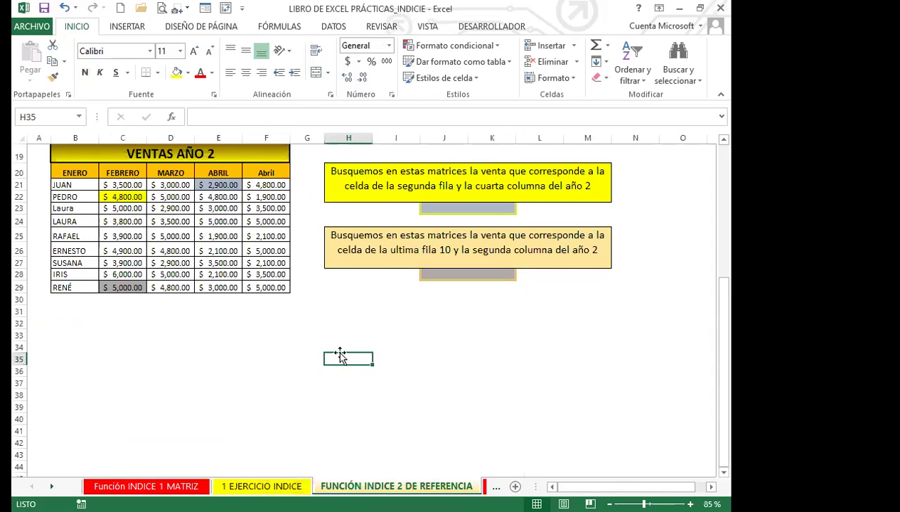
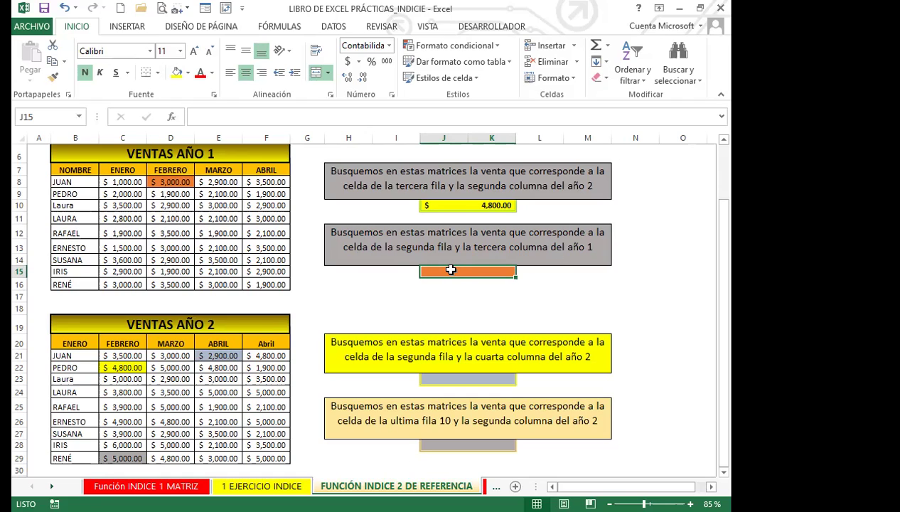
Step: Start an INDICE formula in J15 with both sales tables, (B7:F16;B20:F29), as its reference argument
{"action": "type", "text": "="}
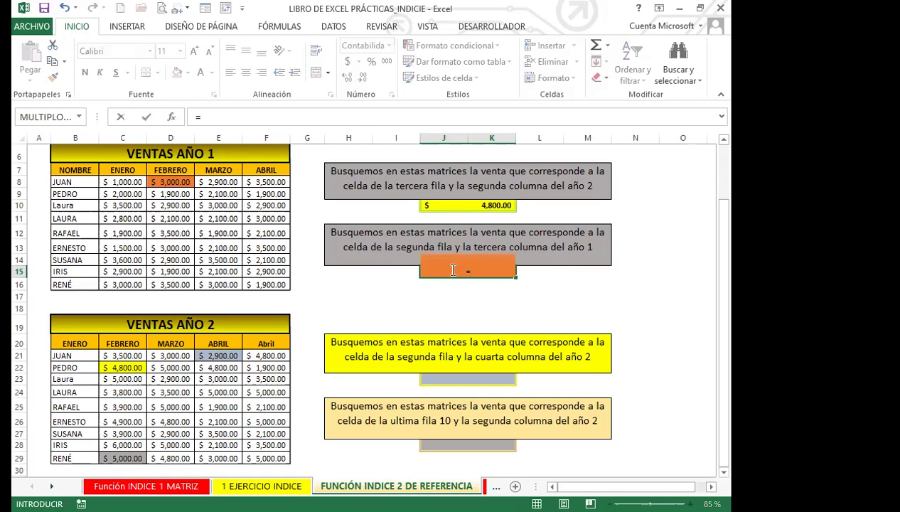
{"action": "type", "text": "IND"}
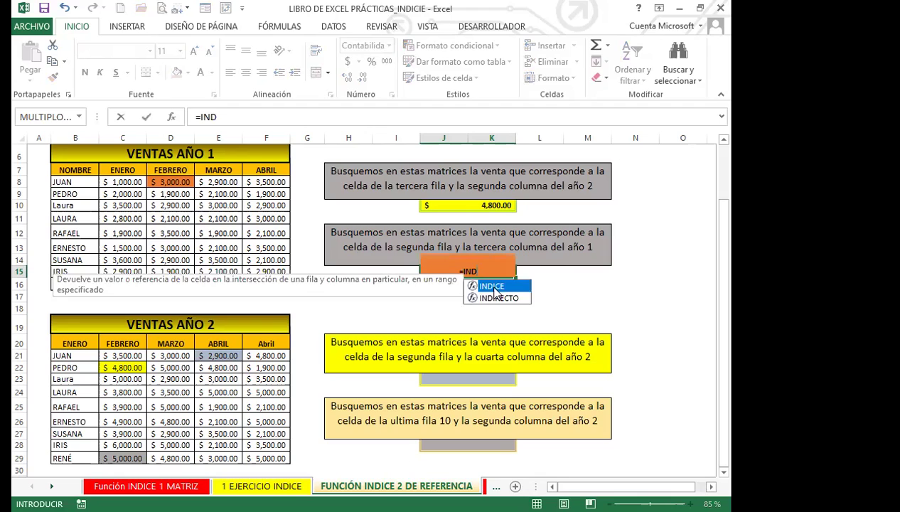
{"action": "double_click", "coordinate": [492, 287]}
{"action": "type", "text": "(("}
{"action": "left_click", "coordinate": [76, 170]}
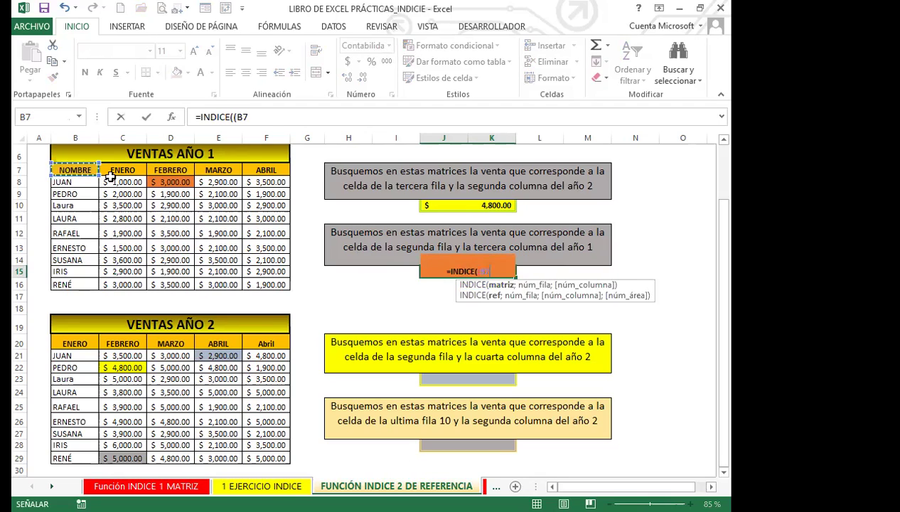
{"action": "left_click", "coordinate": [245, 283], "text": "shift"}
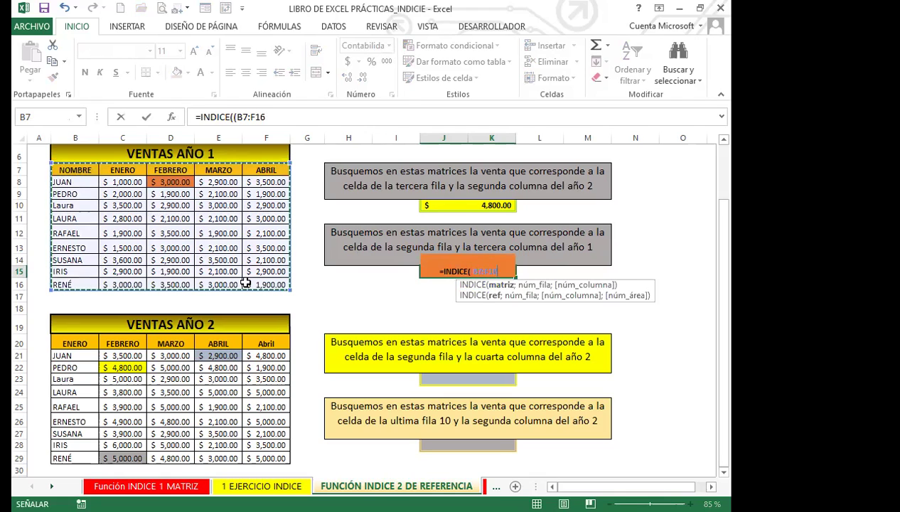
{"action": "type", "text": ";"}
{"action": "left_click", "coordinate": [79, 341]}
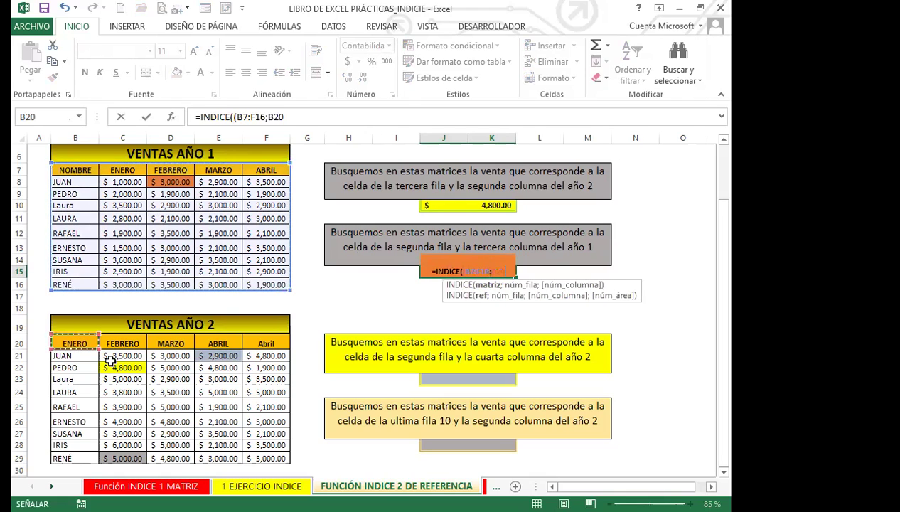
{"action": "left_click", "coordinate": [249, 453], "text": "shift"}
{"action": "type", "text": ")"}
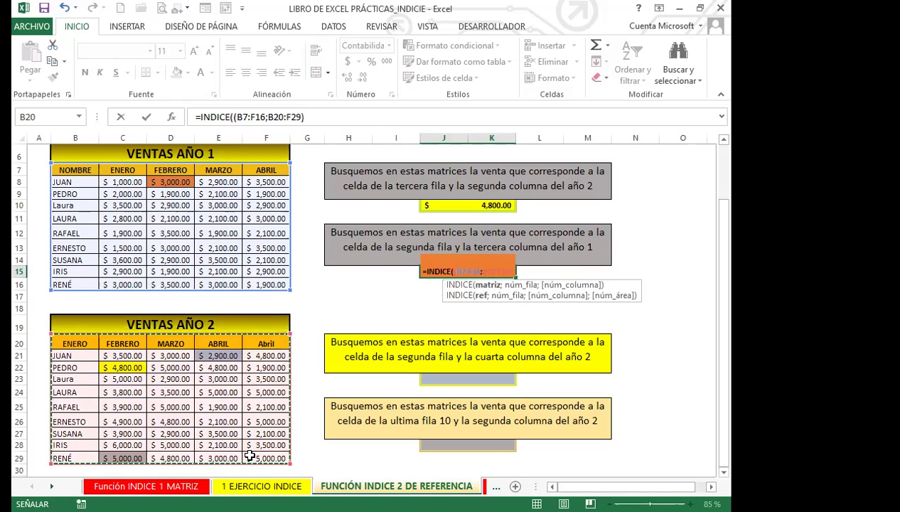
Step: Complete the J15 formula with row 2, column 3 and area 1 to retrieve the year 1 sale
{"action": "type", "text": ";"}
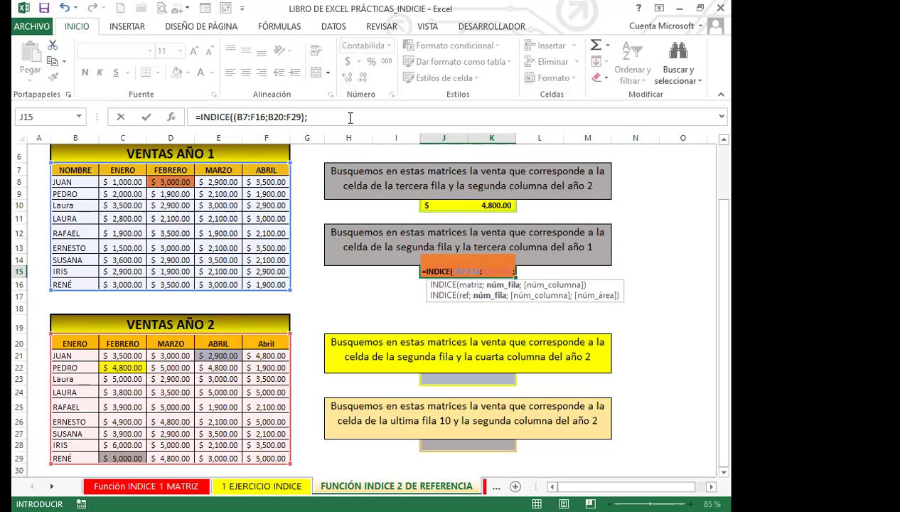
{"action": "type", "text": "2;"}
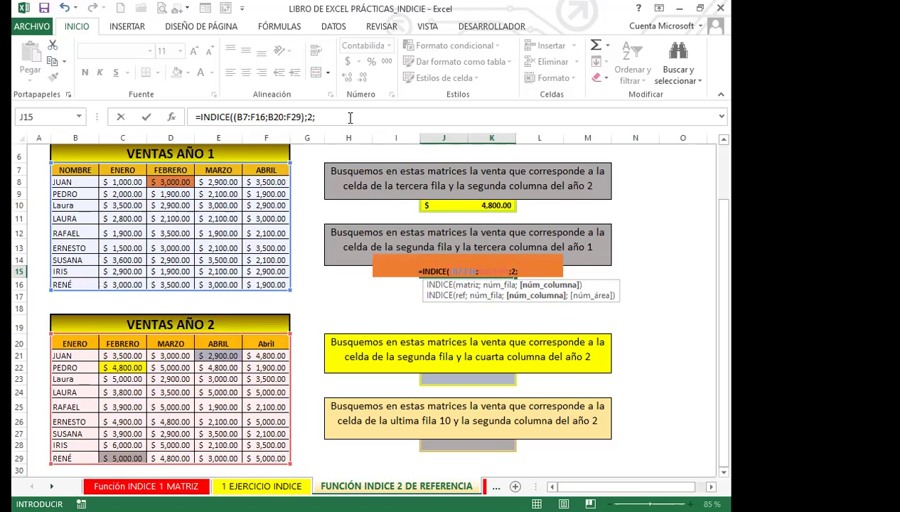
{"action": "type", "text": "3;"}
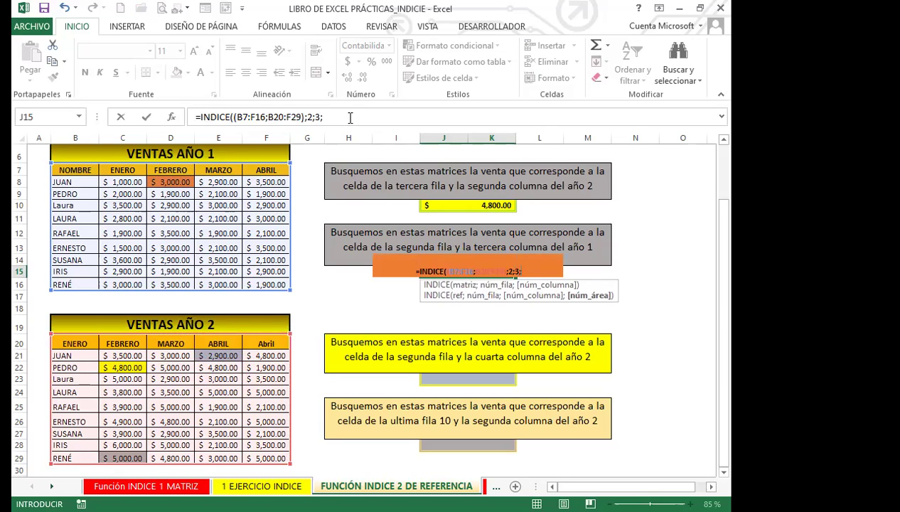
{"action": "type", "text": "1"}
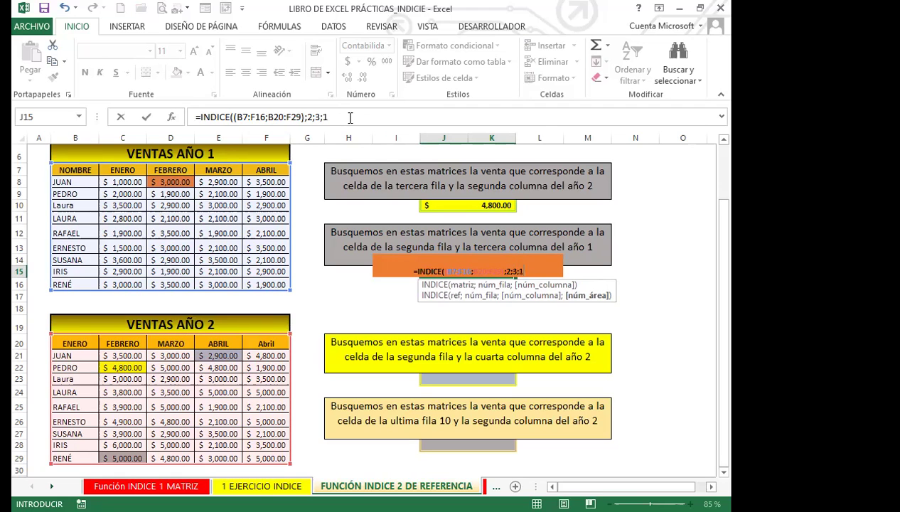
{"action": "type", "text": ")"}
{"action": "key", "text": "Return"}
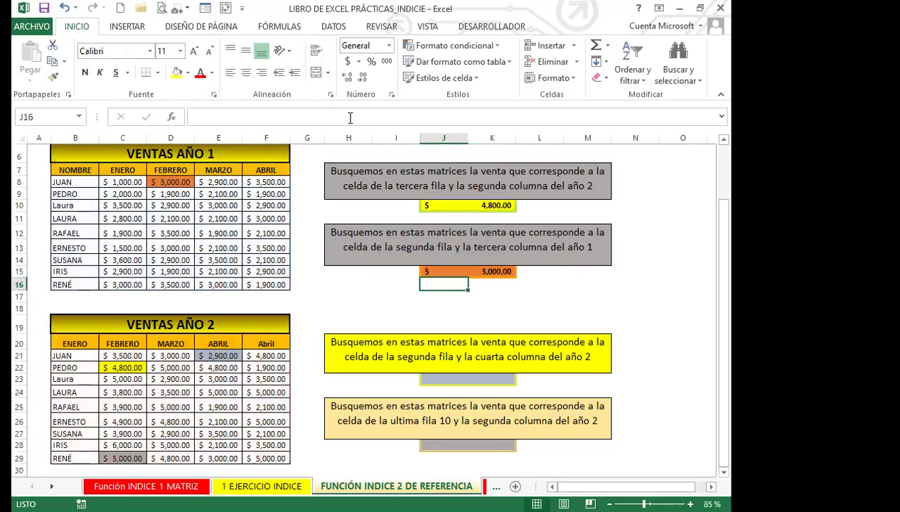
Step: Compare the formula result in J15 with the orange source cell D8 in the VENTAS AÑO 1 table
{"action": "left_click", "coordinate": [171, 181]}
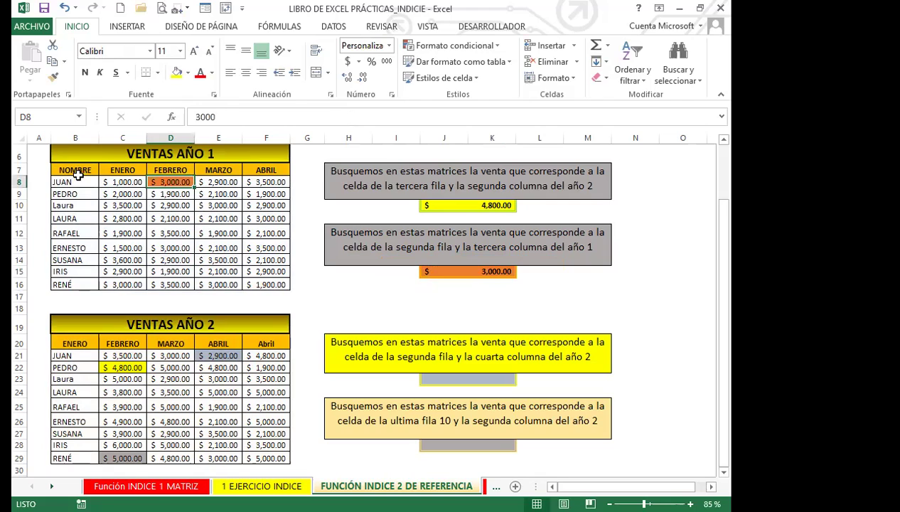
{"action": "left_click", "coordinate": [445, 270]}
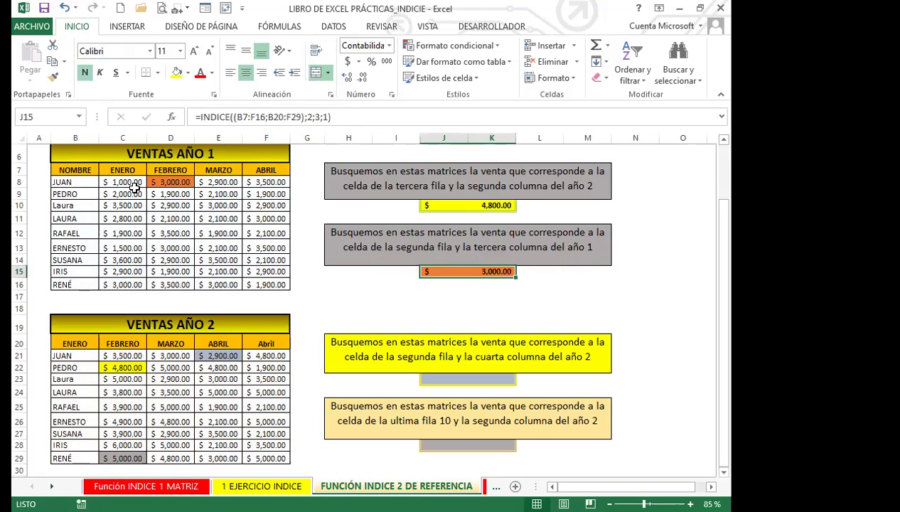
{"action": "left_click", "coordinate": [178, 183]}
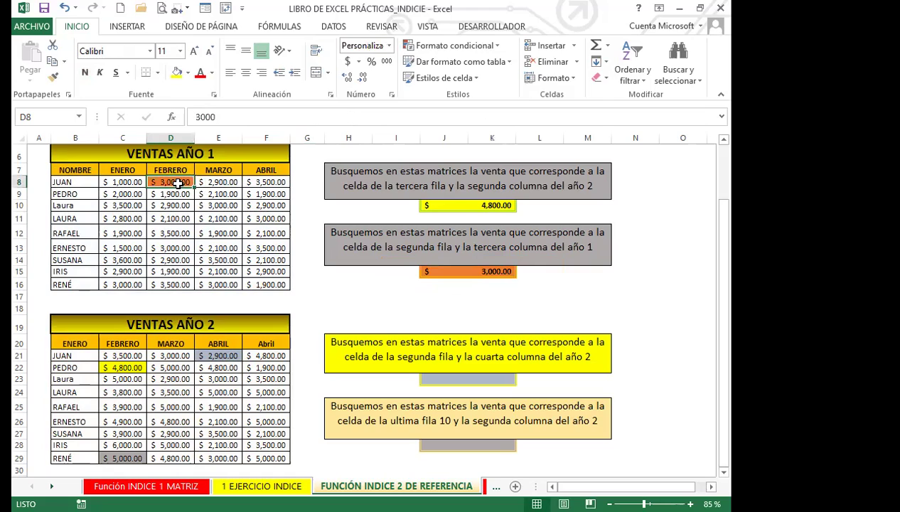
{"action": "left_click", "coordinate": [445, 271]}
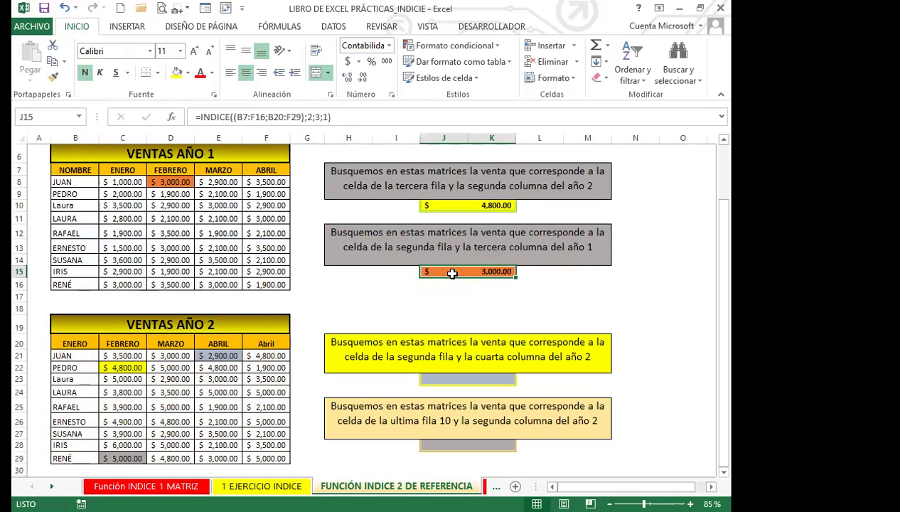
{"action": "left_click", "coordinate": [460, 377]}
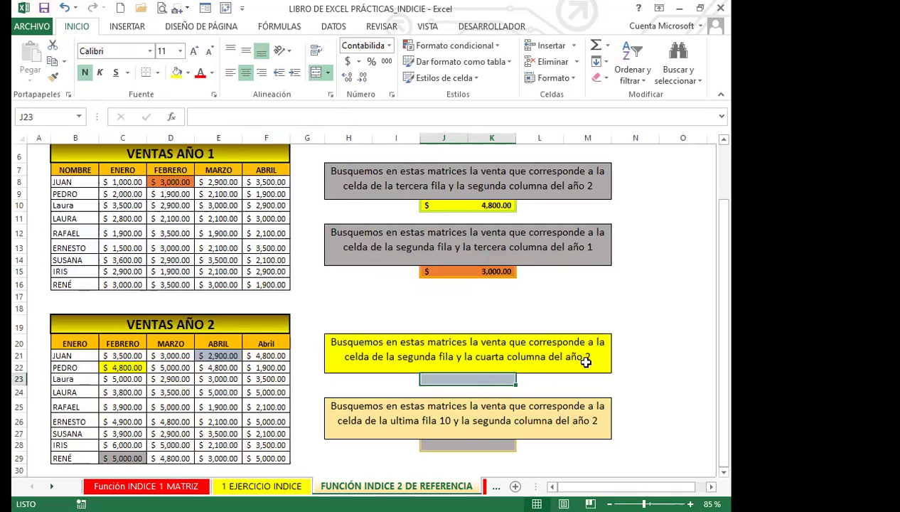
{"action": "scroll", "coordinate": [611, 362], "scroll_direction": "down", "scroll_amount": 1}
{"action": "scroll", "coordinate": [618, 364], "scroll_direction": "down", "scroll_amount": 1}
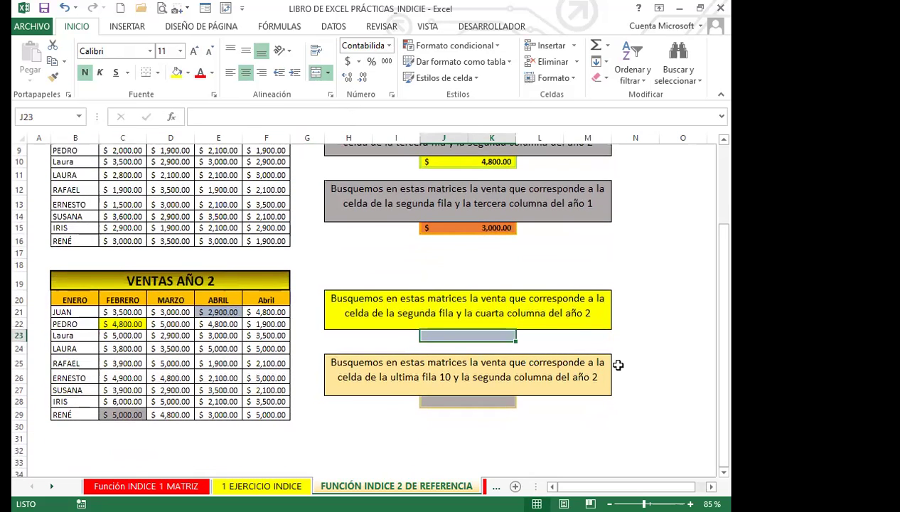
{"action": "type", "text": "="}
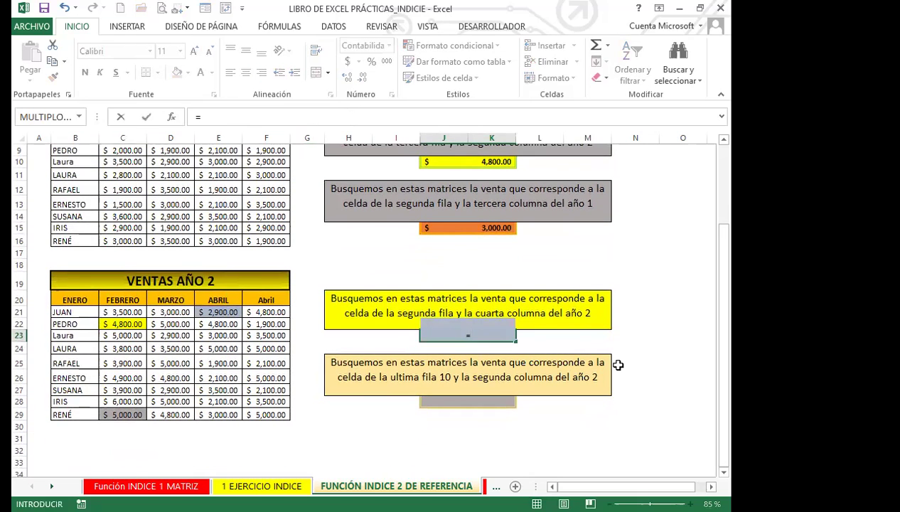
{"action": "key", "text": "BackSpace"}
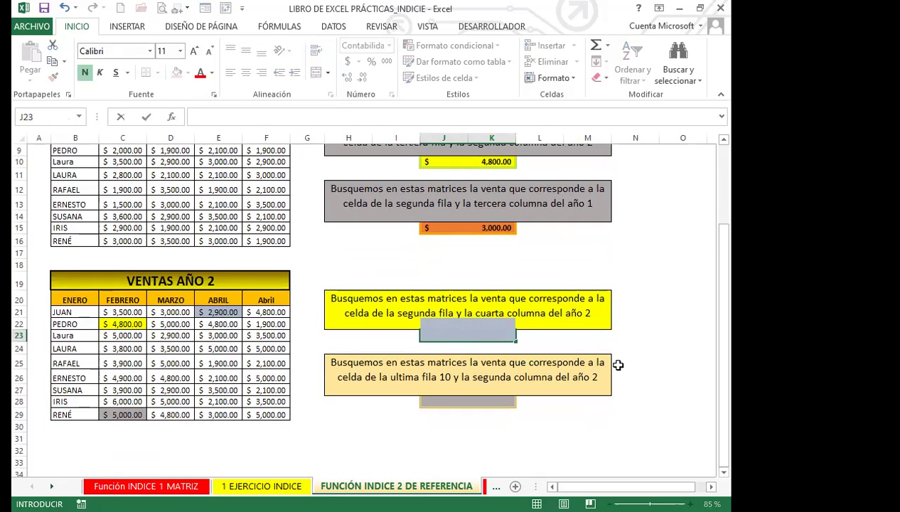
{"action": "left_click", "coordinate": [565, 346]}
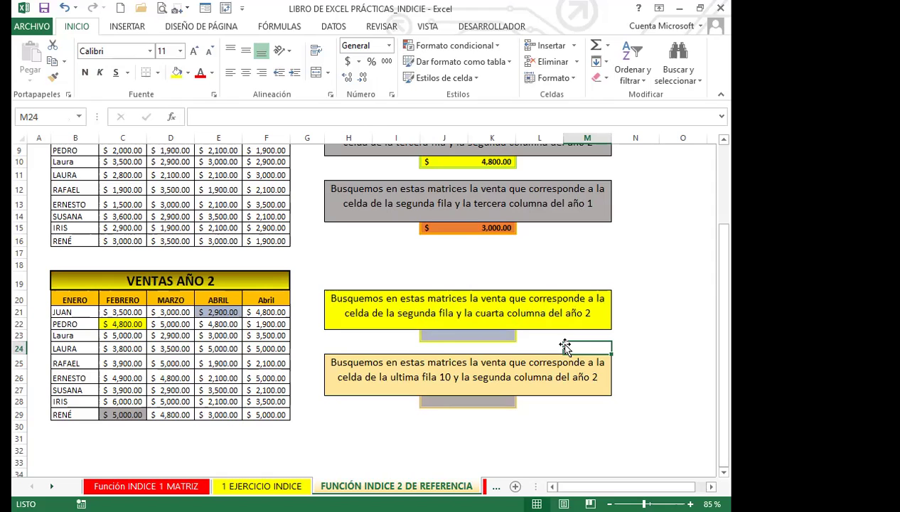
Step: Begin an INDICE formula in J23 that references both yearly tables as (B7:F16;B20:F29)
{"action": "left_click", "coordinate": [487, 337]}
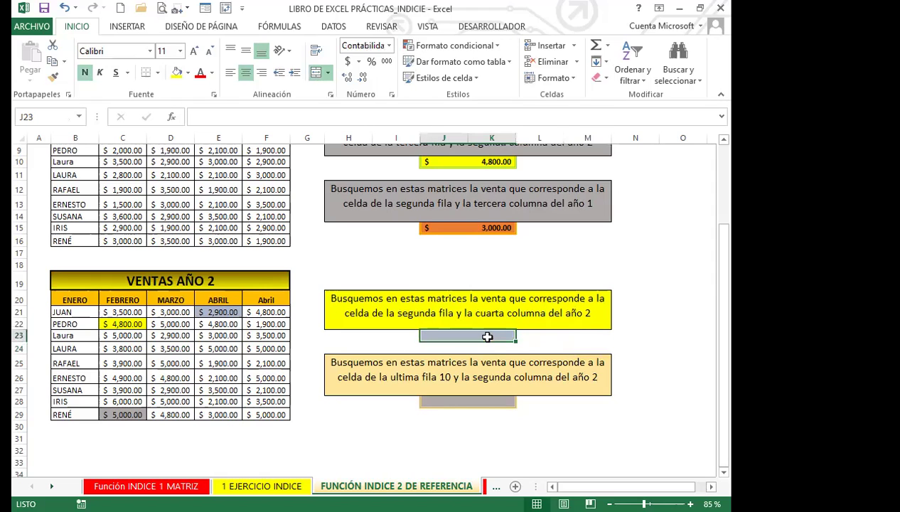
{"action": "type", "text": "="}
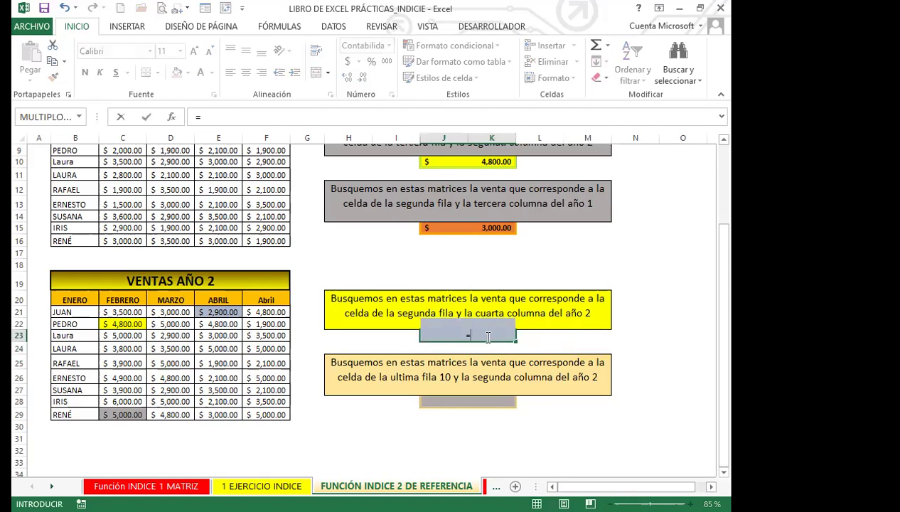
{"action": "type", "text": "IND"}
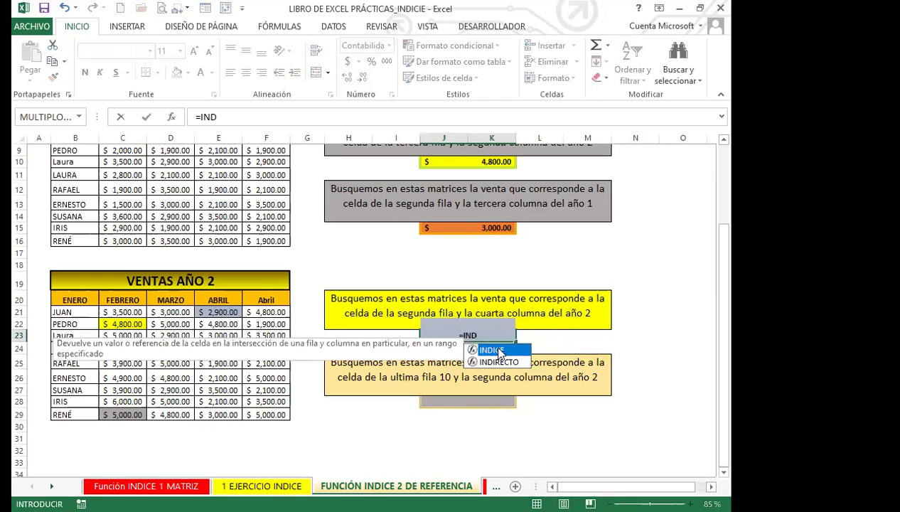
{"action": "key", "text": "Tab"}
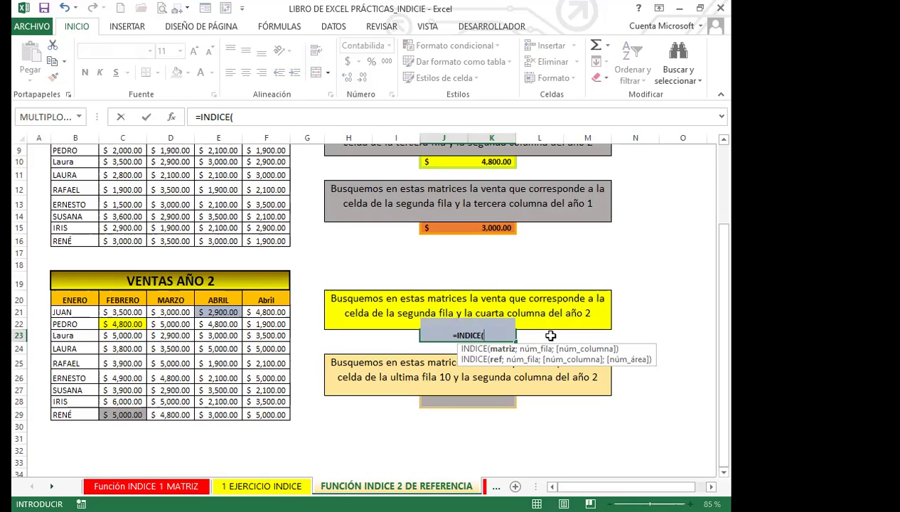
{"action": "type", "text": "("}
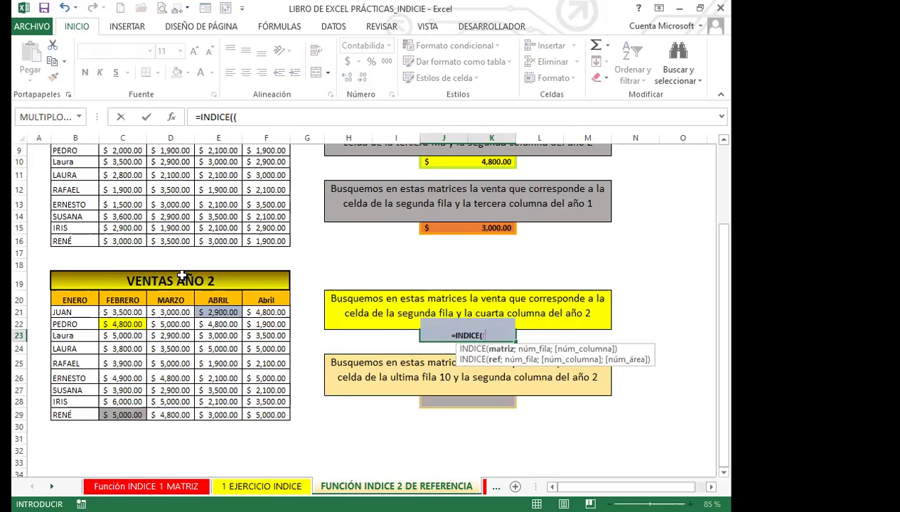
{"action": "scroll", "coordinate": [181, 271], "scroll_direction": "up", "scroll_amount": 1}
{"action": "left_click_drag", "start_coordinate": [80, 171], "coordinate": [269, 280]}
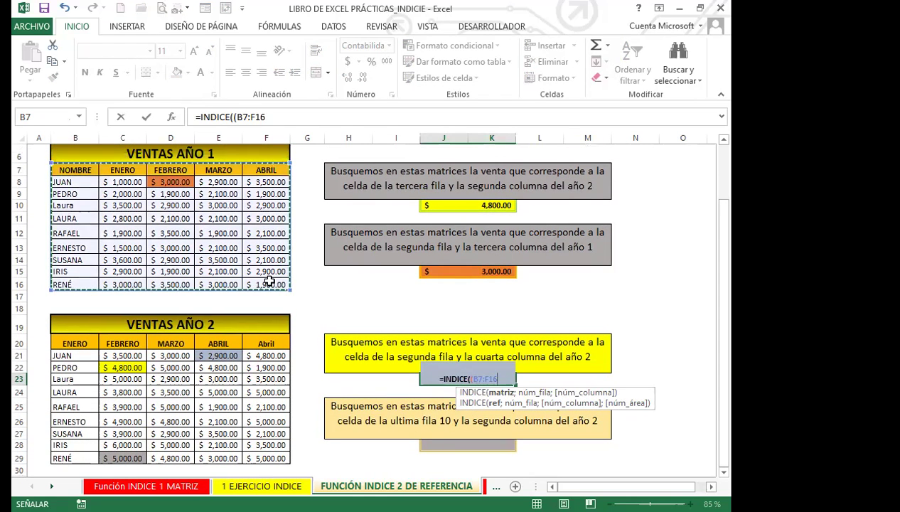
{"action": "type", "text": ";"}
{"action": "left_click", "coordinate": [80, 343]}
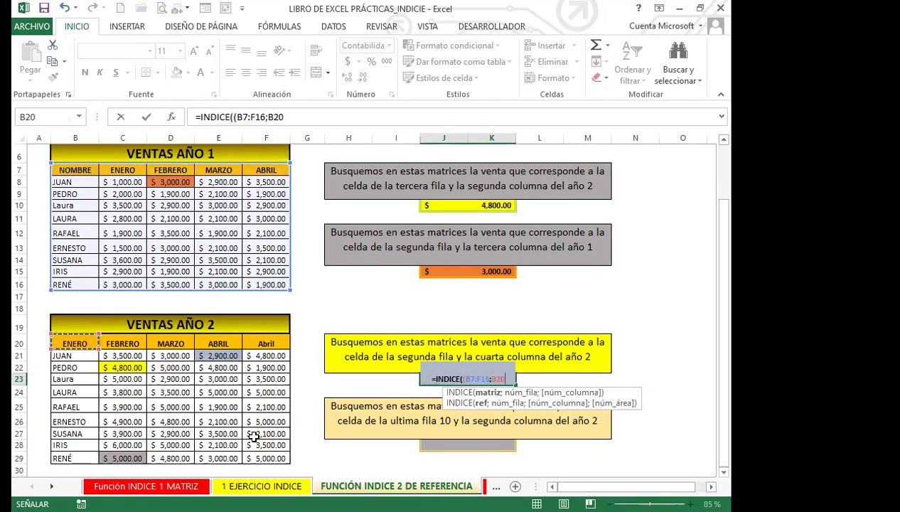
{"action": "left_click", "coordinate": [262, 458], "text": "shift"}
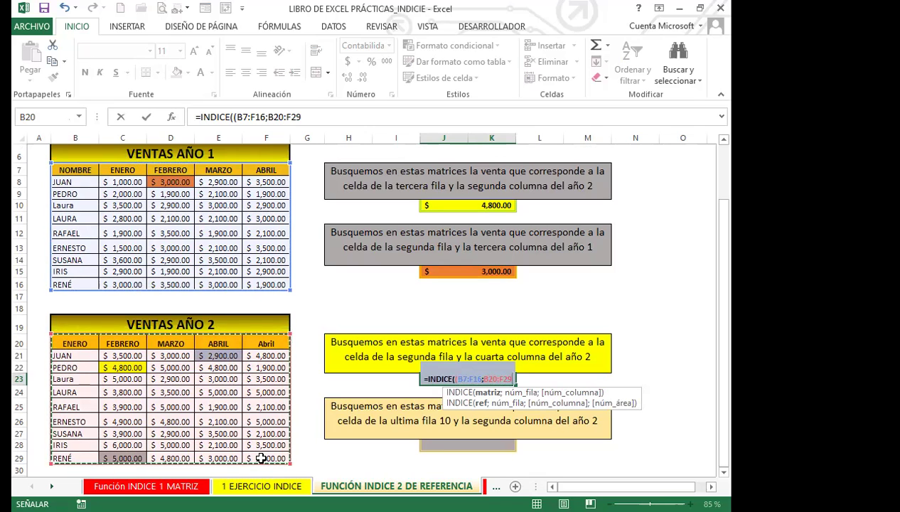
{"action": "type", "text": ")"}
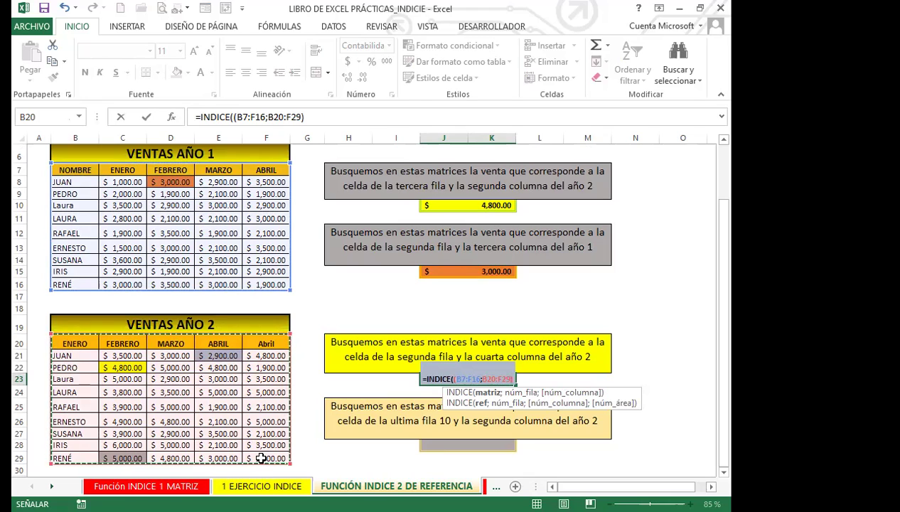
Step: Finish the J23 formula with row 2, column 4 and area 2, and check it against E21 in the VENTAS AÑO 2 table
{"action": "type", "text": ";"}
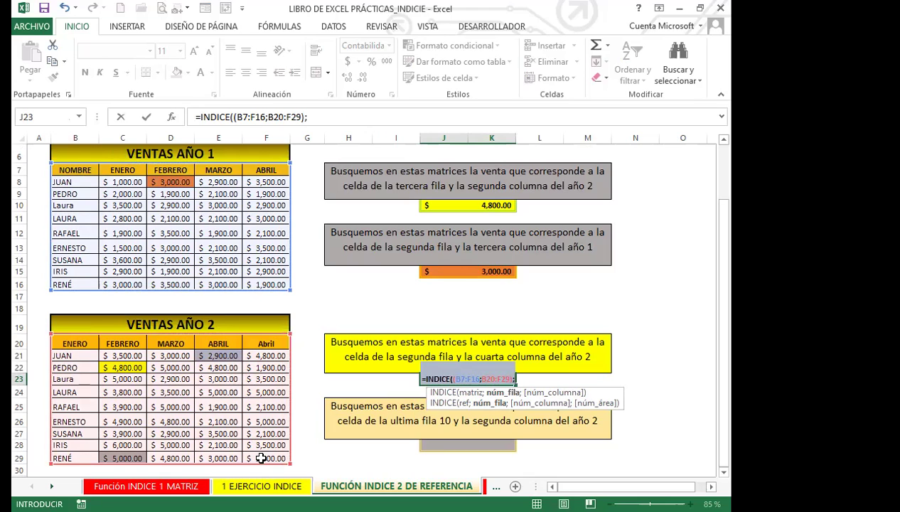
{"action": "type", "text": "2;"}
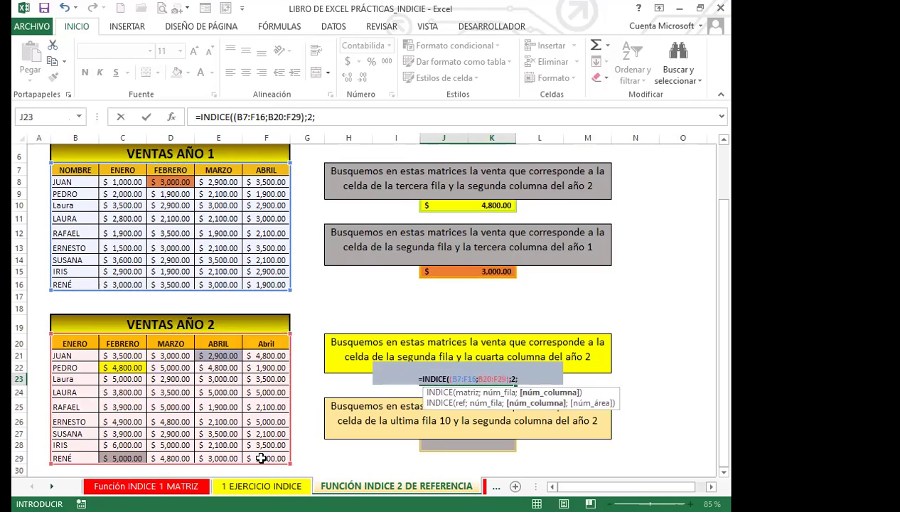
{"action": "type", "text": "4;"}
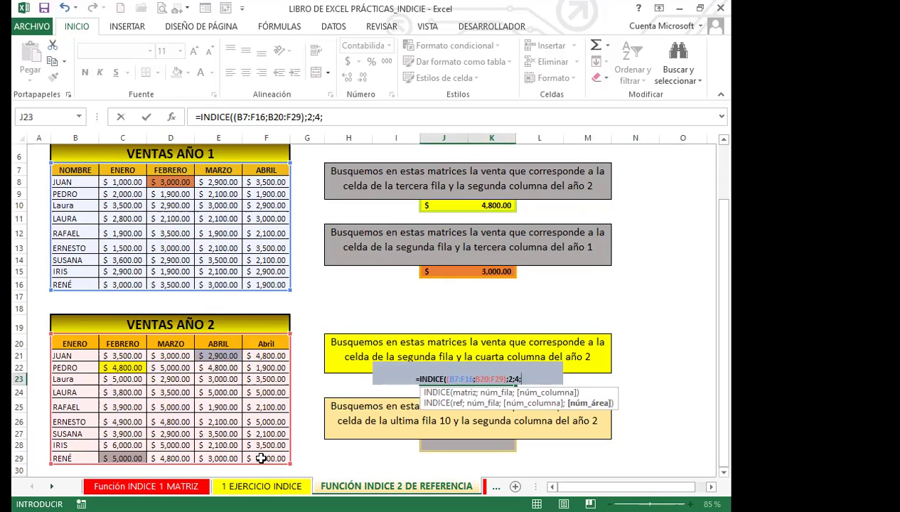
{"action": "type", "text": "2)"}
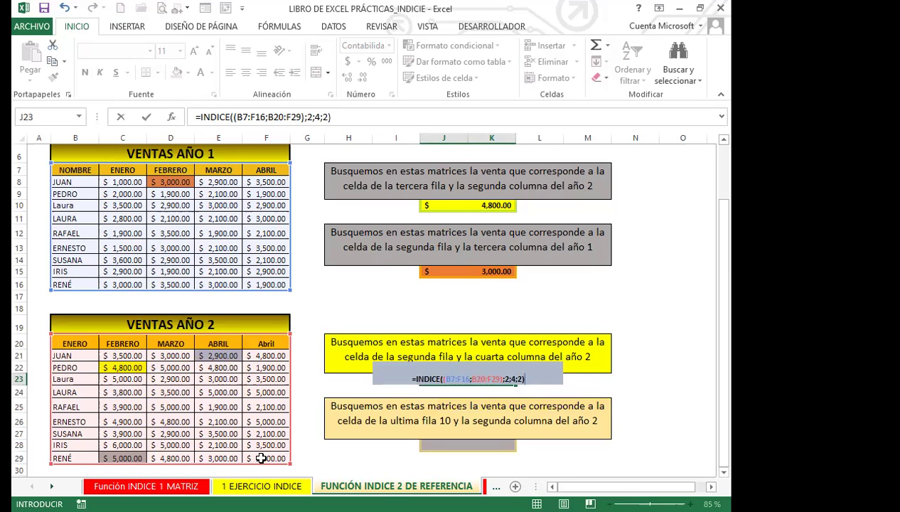
{"action": "key", "text": "Return"}
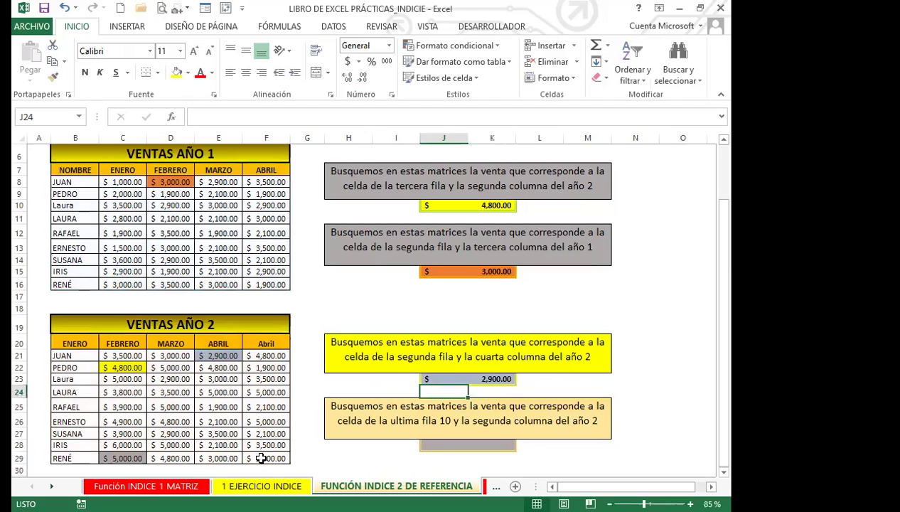
{"action": "left_click", "coordinate": [213, 355]}
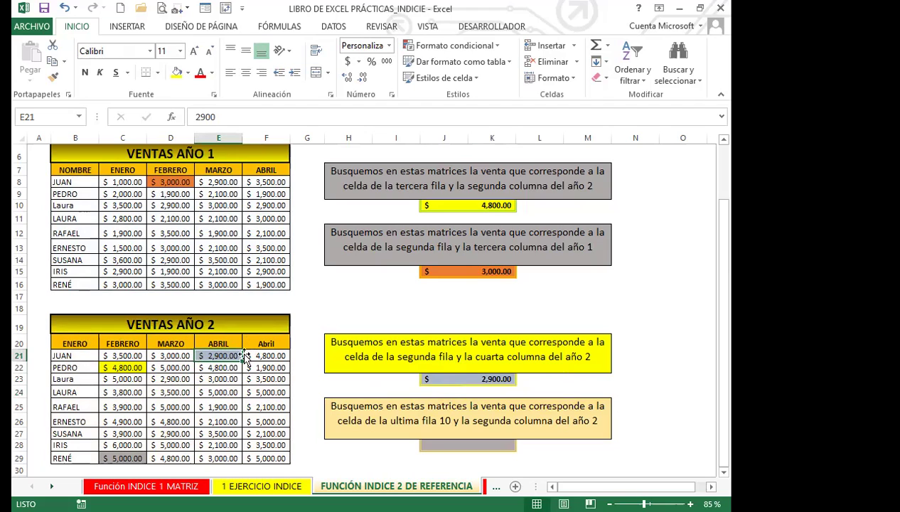
Step: Compare the J23 formula result with its source cell E21 in the VENTAS AÑO 2 table
{"action": "left_click", "coordinate": [438, 378]}
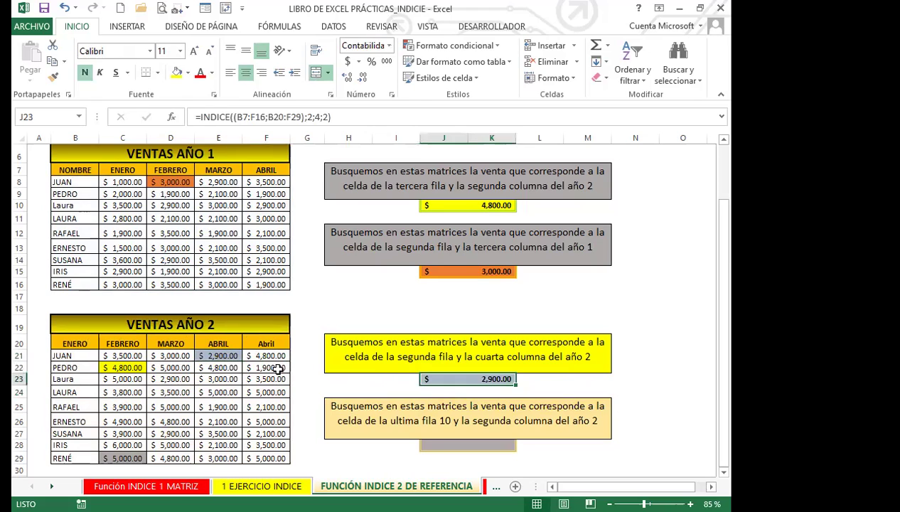
{"action": "left_click", "coordinate": [221, 355]}
{"action": "left_click", "coordinate": [444, 379]}
Step: Start an INDICE formula in J28 with an extra opening parenthesis to hold several reference ranges
{"action": "scroll", "coordinate": [504, 341], "scroll_direction": "down", "scroll_amount": 1}
{"action": "scroll", "coordinate": [505, 341], "scroll_direction": "down", "scroll_amount": 2}
{"action": "left_click", "coordinate": [446, 366]}
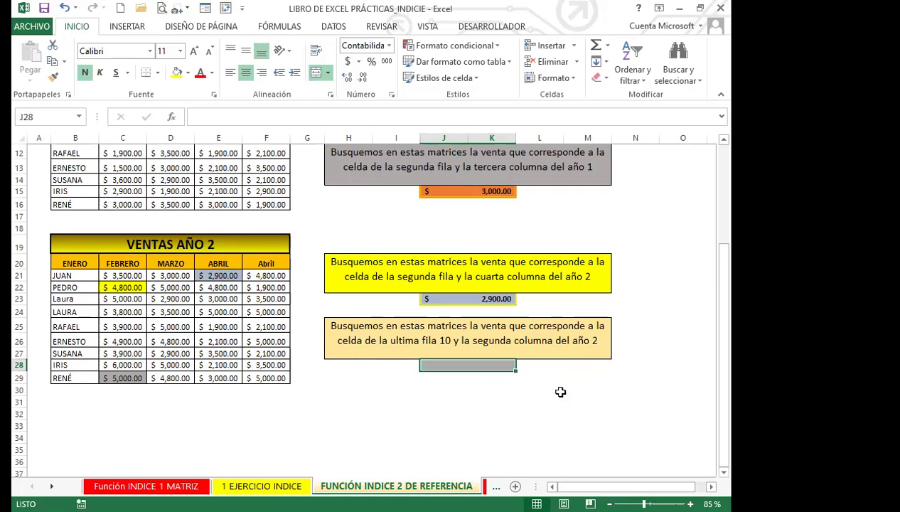
{"action": "type", "text": "=I"}
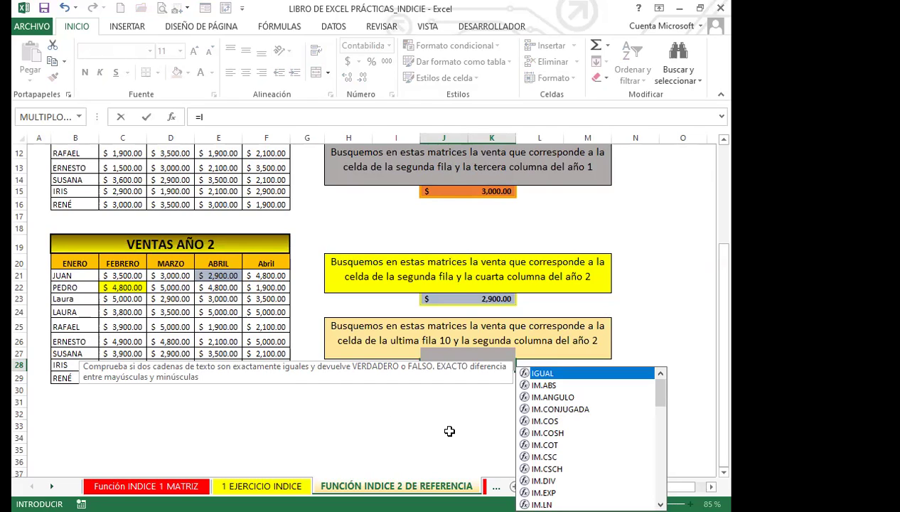
{"action": "type", "text": "D"}
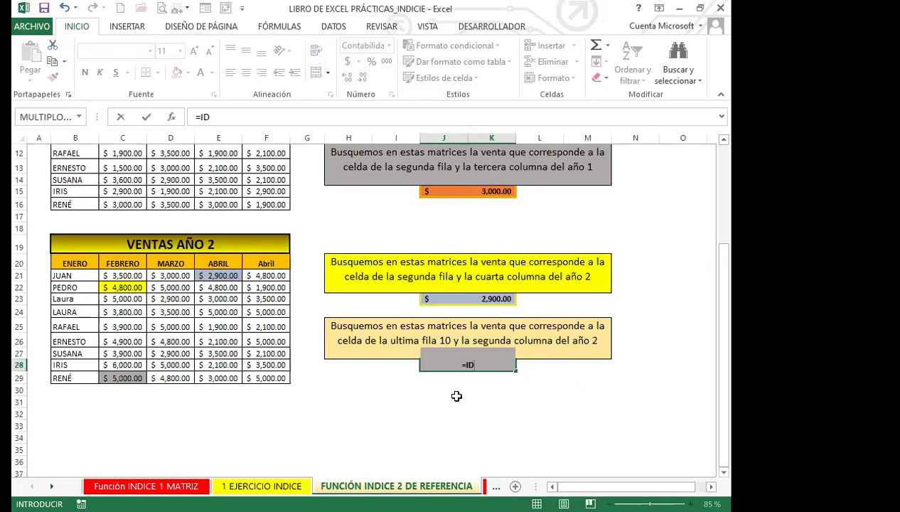
{"action": "key", "text": "BackSpace"}
{"action": "type", "text": "N"}
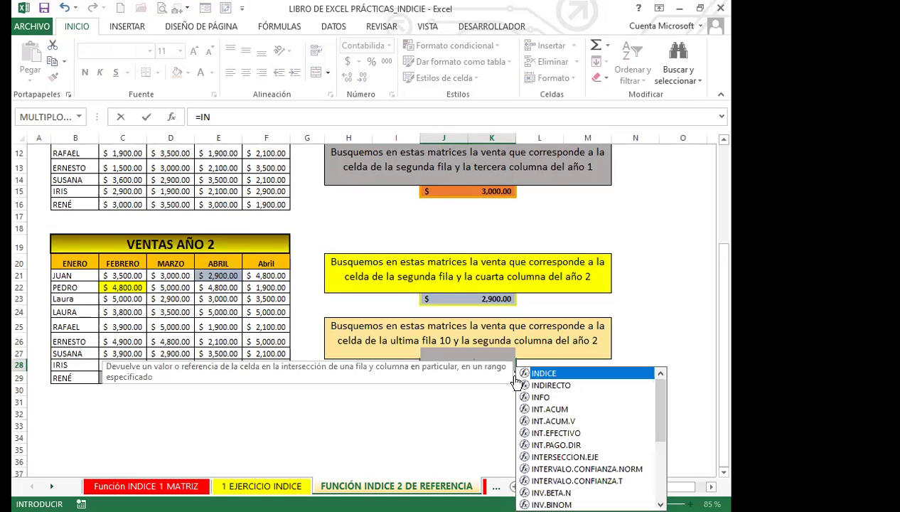
{"action": "key", "text": "Tab"}
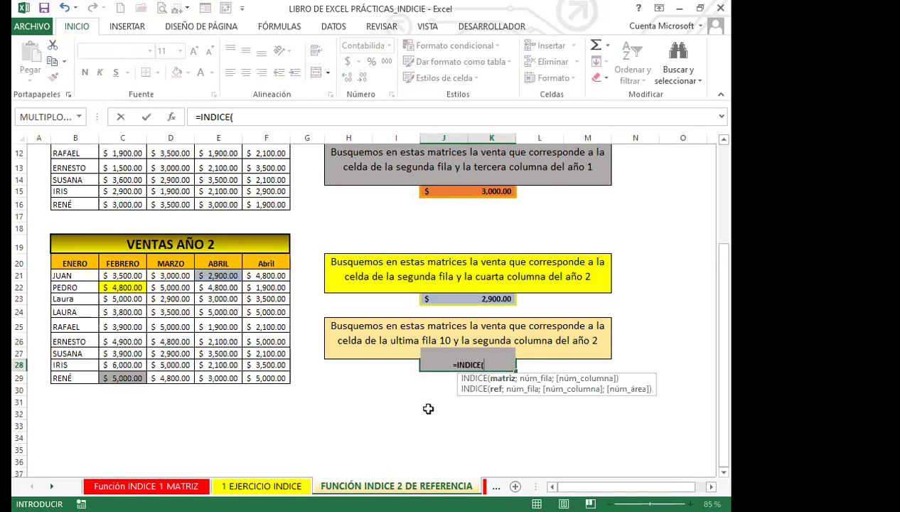
{"action": "type", "text": "("}
Step: Add both yearly tables to the J28 formula as the reference argument (B7:F16;B20:F29)
{"action": "scroll", "coordinate": [93, 220], "scroll_direction": "up", "scroll_amount": 3}
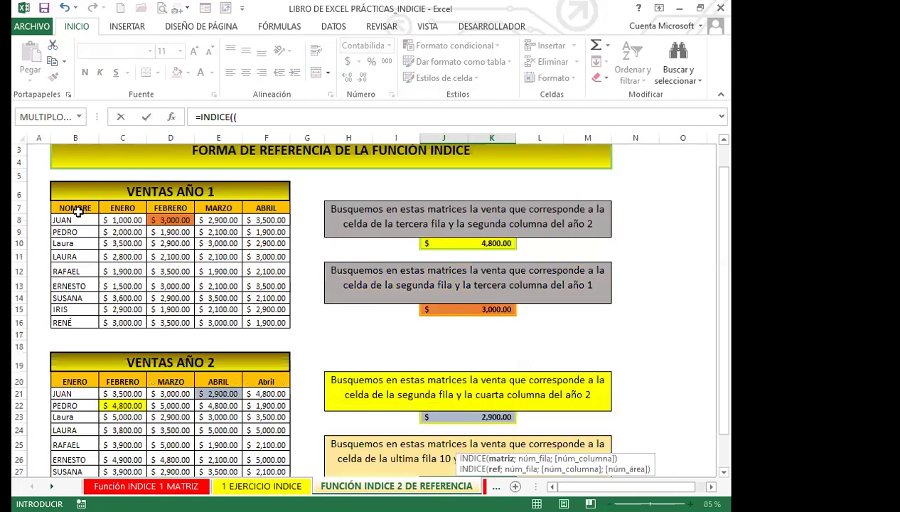
{"action": "left_click", "coordinate": [77, 207]}
{"action": "left_click", "coordinate": [259, 320], "text": "shift"}
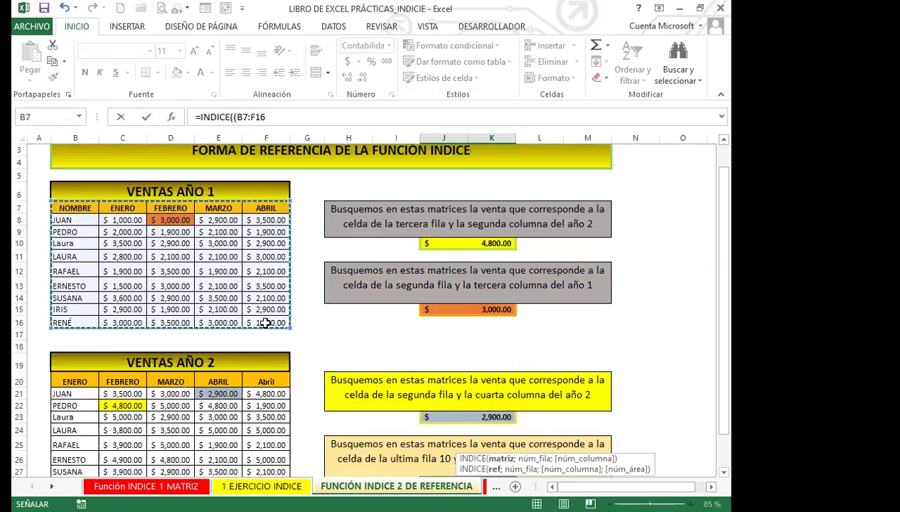
{"action": "type", "text": ";"}
{"action": "scroll", "coordinate": [246, 325], "scroll_direction": "down", "scroll_amount": 2}
{"action": "left_click", "coordinate": [75, 299]}
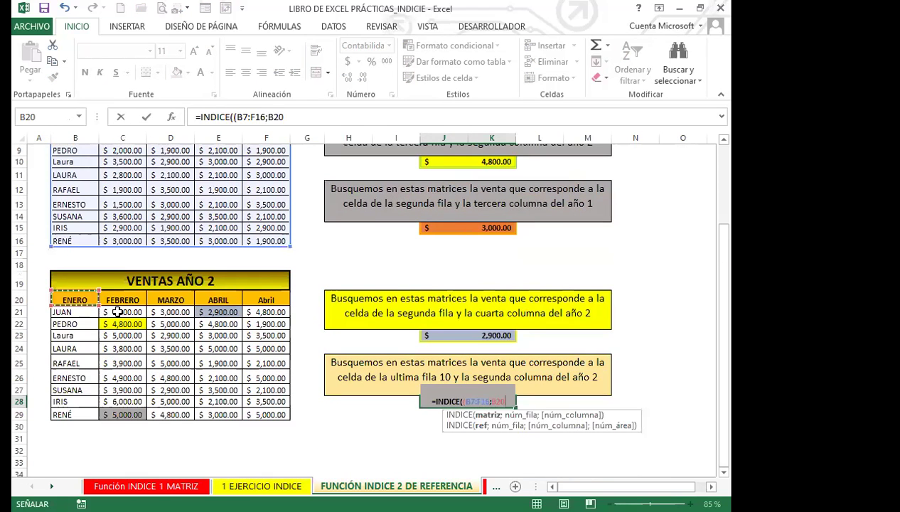
{"action": "left_click", "coordinate": [265, 413], "text": "shift"}
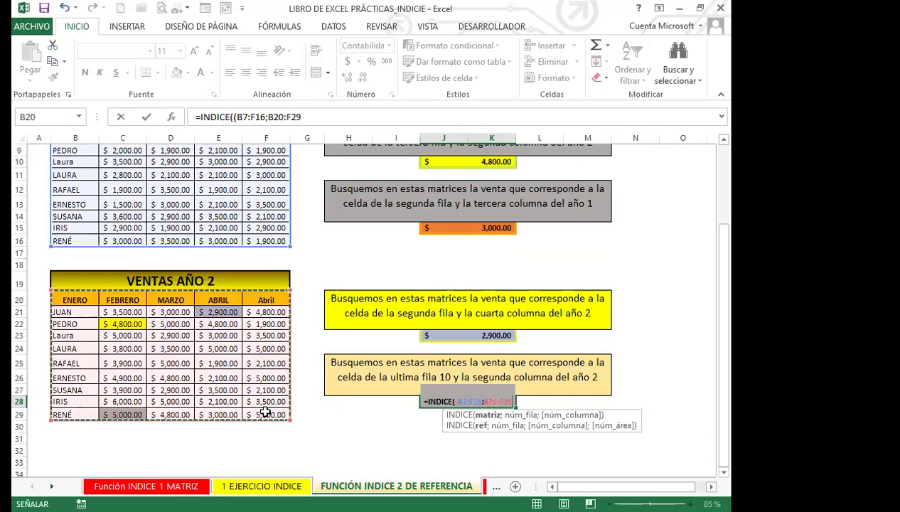
{"action": "type", "text": ");"}
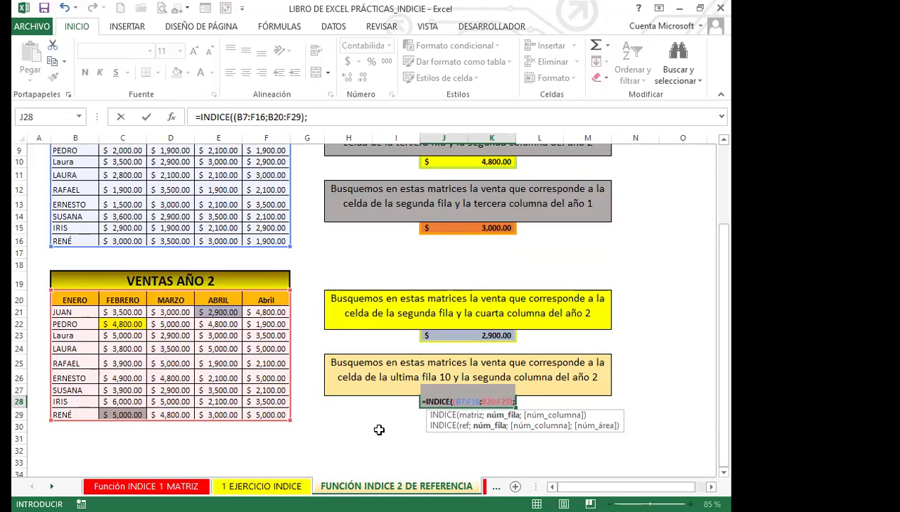
Step: Complete the J28 formula with row 10, column 2 and area 2 to retrieve the year 2 sale
{"action": "scroll", "coordinate": [251, 396], "scroll_direction": "down", "scroll_amount": 1}
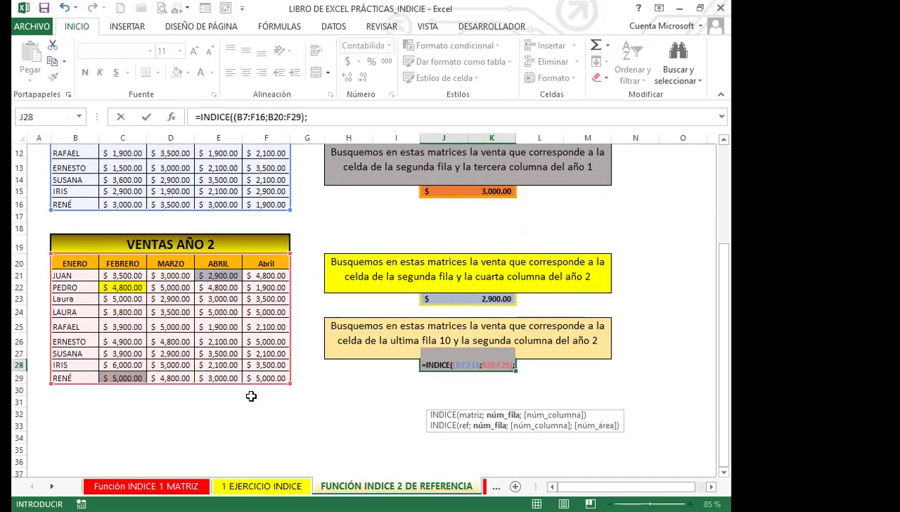
{"action": "type", "text": "10"}
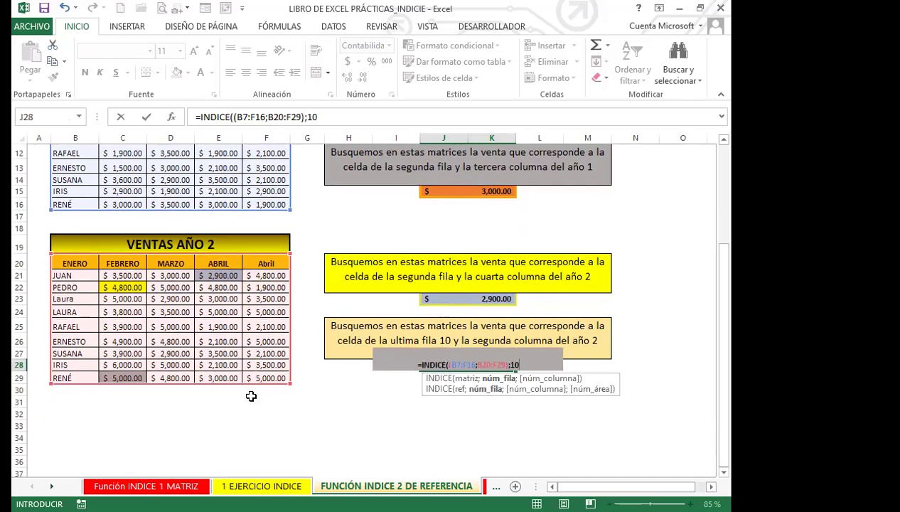
{"action": "type", "text": ";"}
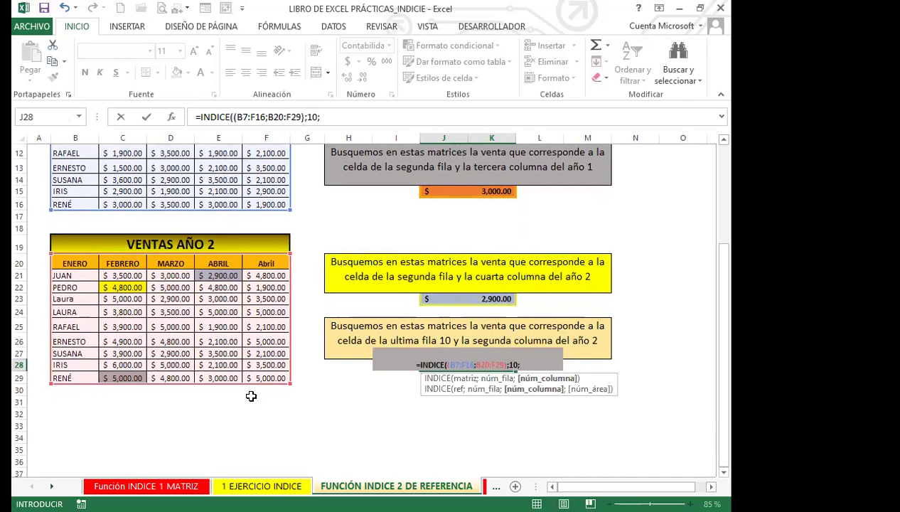
{"action": "type", "text": "2"}
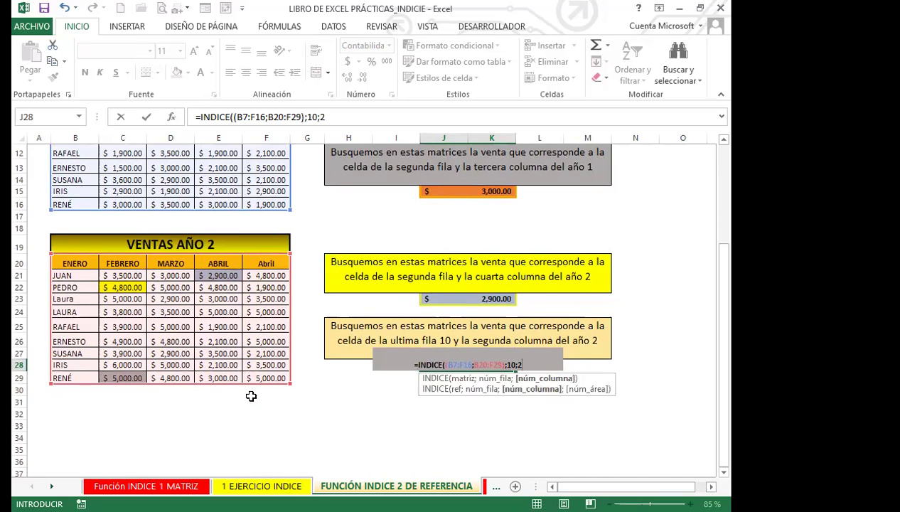
{"action": "type", "text": ";"}
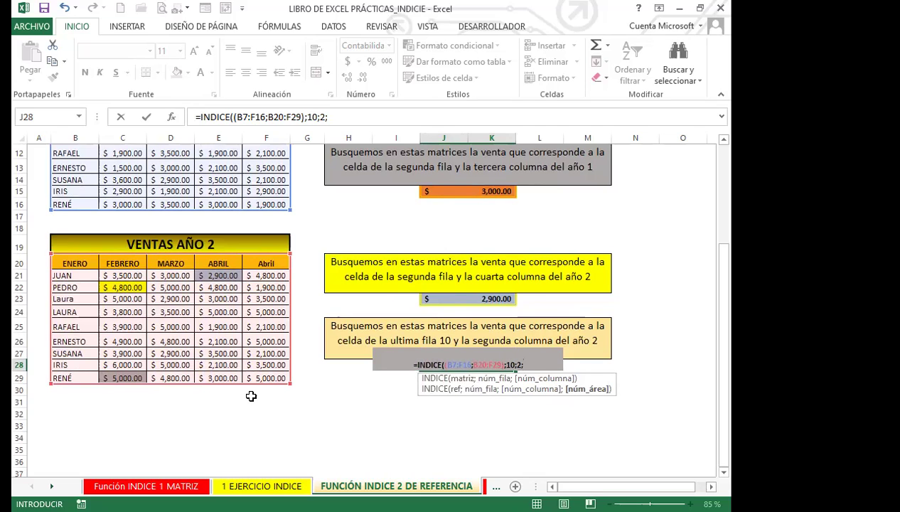
{"action": "type", "text": "2"}
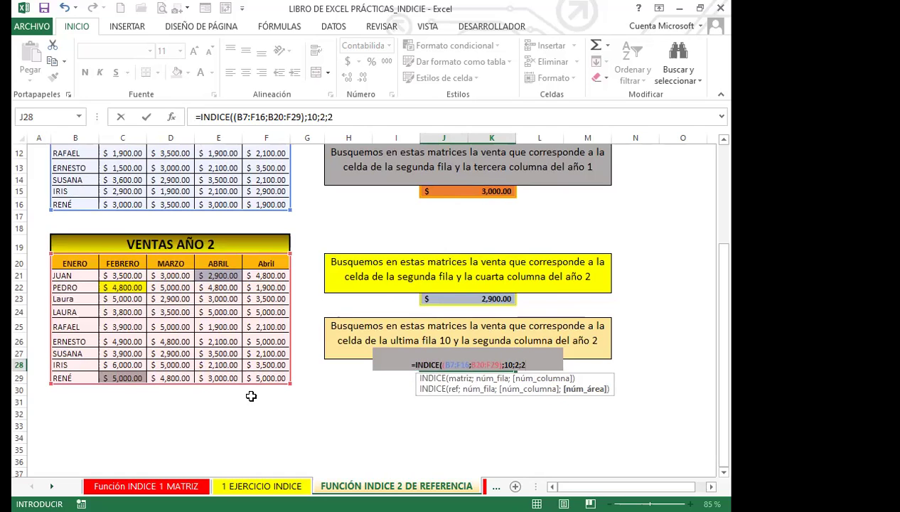
{"action": "type", "text": ")"}
{"action": "key", "text": "Return"}
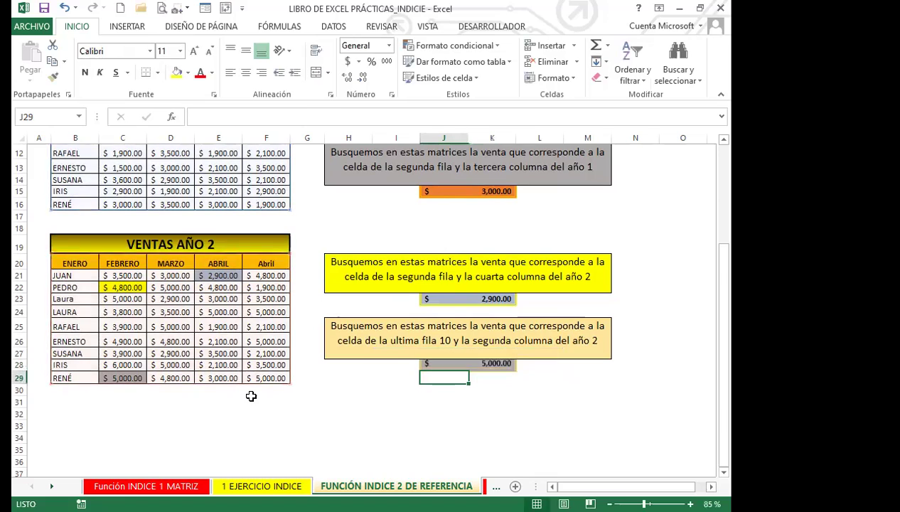
Step: Compare the J28 result with the gray cell C29 in VENTAS AÑO 2 and with the request text above it
{"action": "left_click", "coordinate": [438, 364]}
{"action": "left_click", "coordinate": [119, 377]}
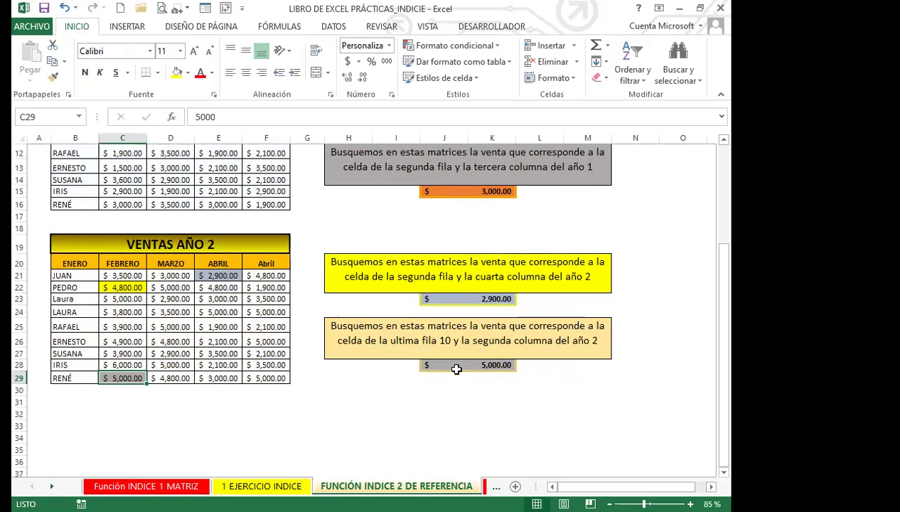
{"action": "left_click", "coordinate": [449, 341]}
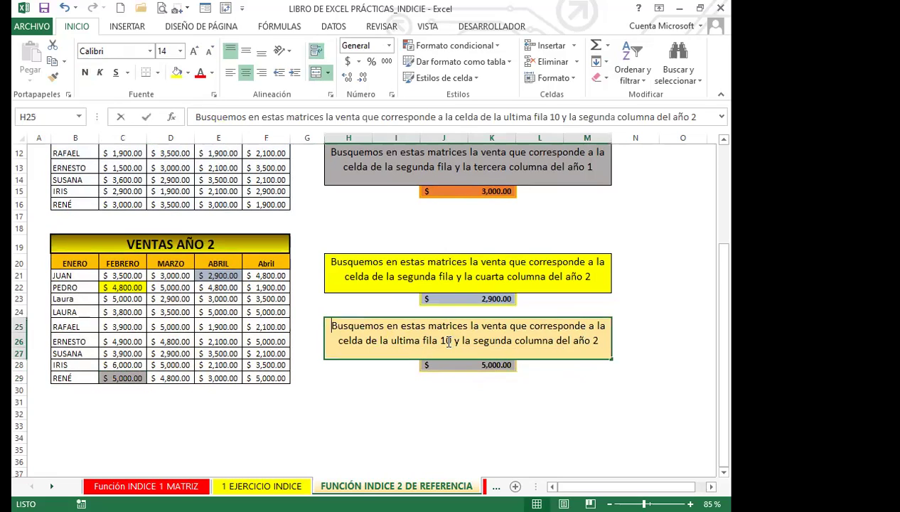
{"action": "left_click", "coordinate": [398, 399]}
{"action": "left_click", "coordinate": [448, 365]}
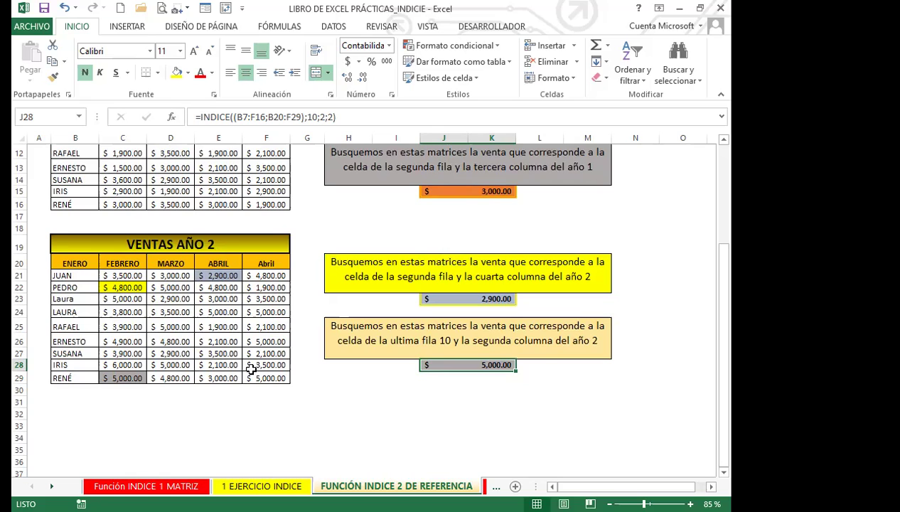
Step: Widen the sheet tab area to show more sheets and open the COINCIDIR INDICE sheet
{"action": "scroll", "coordinate": [249, 363], "scroll_direction": "up", "scroll_amount": 4}
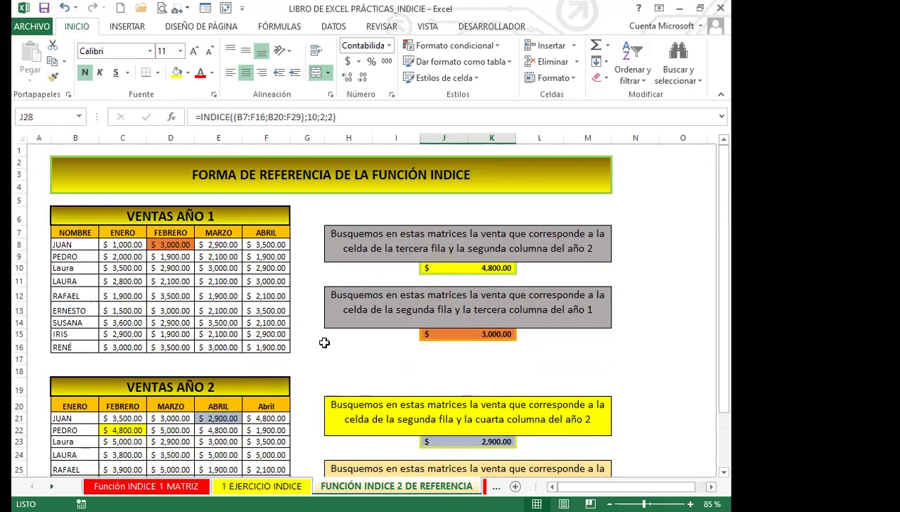
{"action": "scroll", "coordinate": [324, 342], "scroll_direction": "down", "scroll_amount": 5}
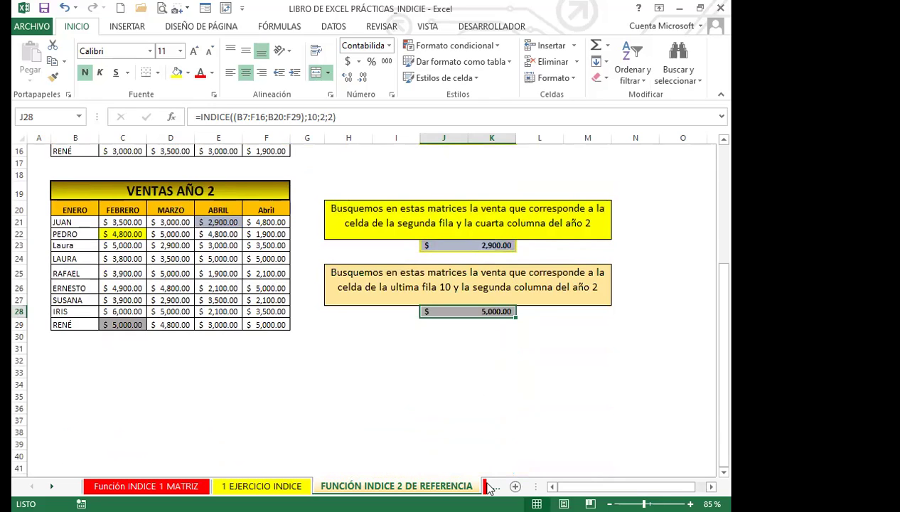
{"action": "left_click_drag", "start_coordinate": [539, 487], "coordinate": [634, 486]}
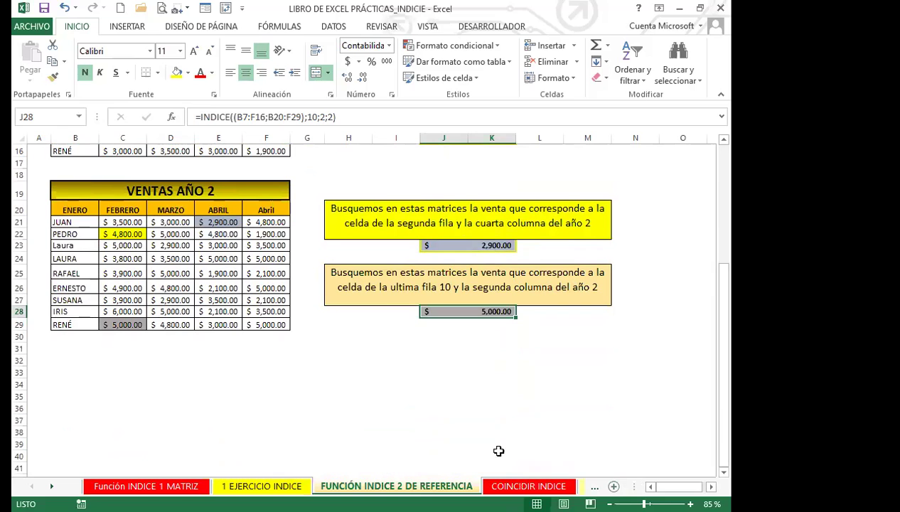
{"action": "left_click", "coordinate": [526, 485]}
{"action": "left_click", "coordinate": [395, 426]}
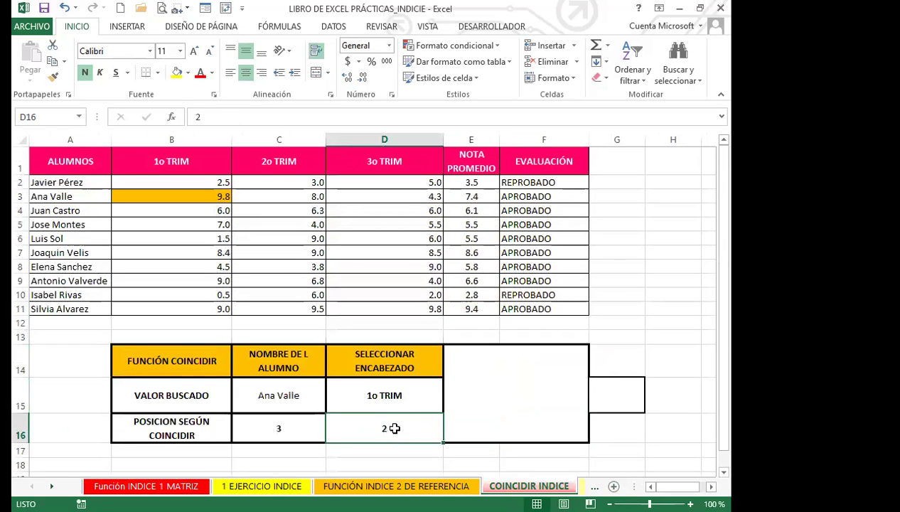
{"action": "left_click", "coordinate": [506, 412]}
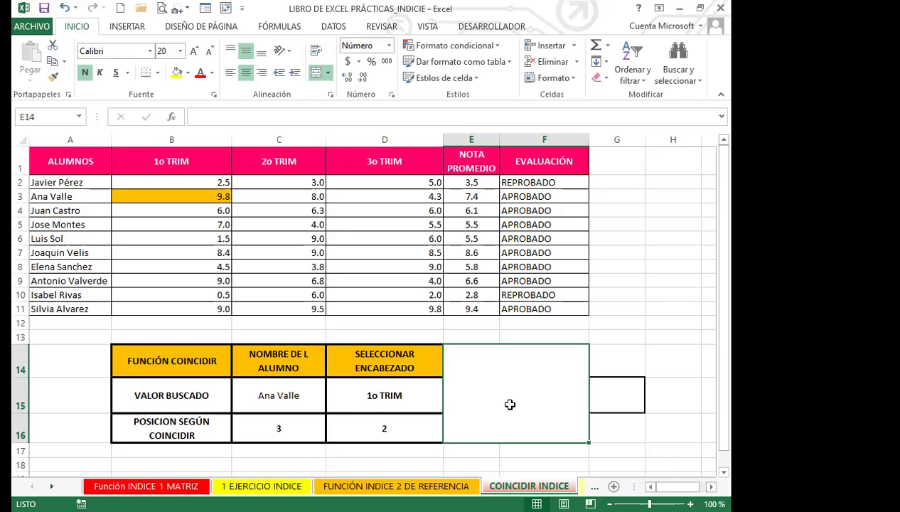
Step: Inspect the selectable student names in C15 and the selectable column headings in D15, leaving both choices as they are
{"action": "left_click", "coordinate": [290, 396]}
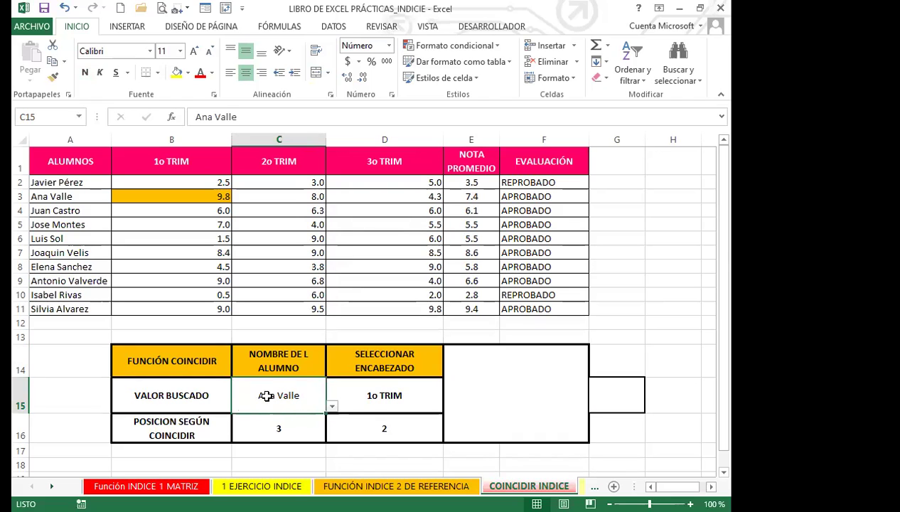
{"action": "left_click", "coordinate": [332, 407]}
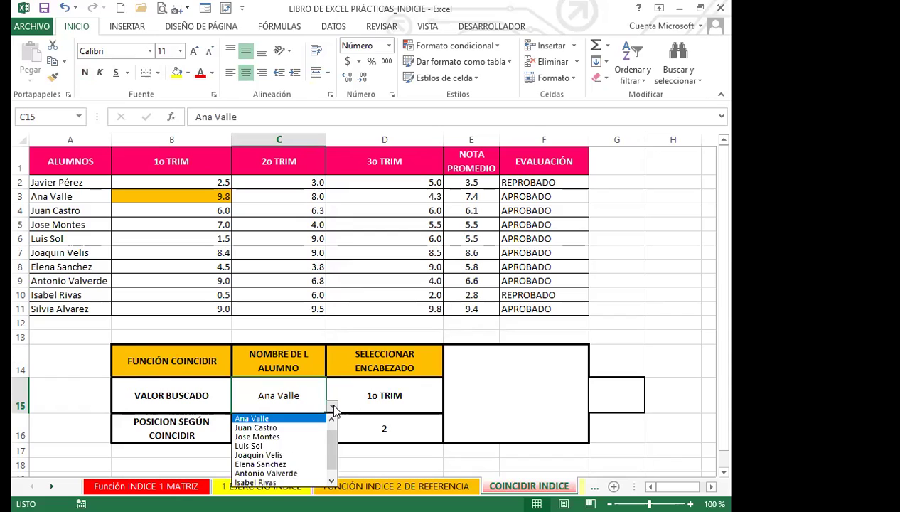
{"action": "left_click", "coordinate": [332, 407]}
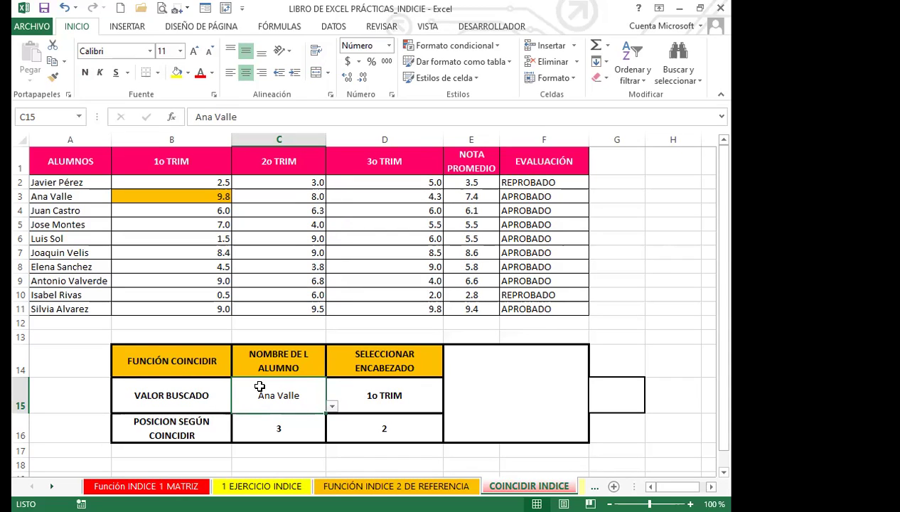
{"action": "left_click", "coordinate": [409, 396]}
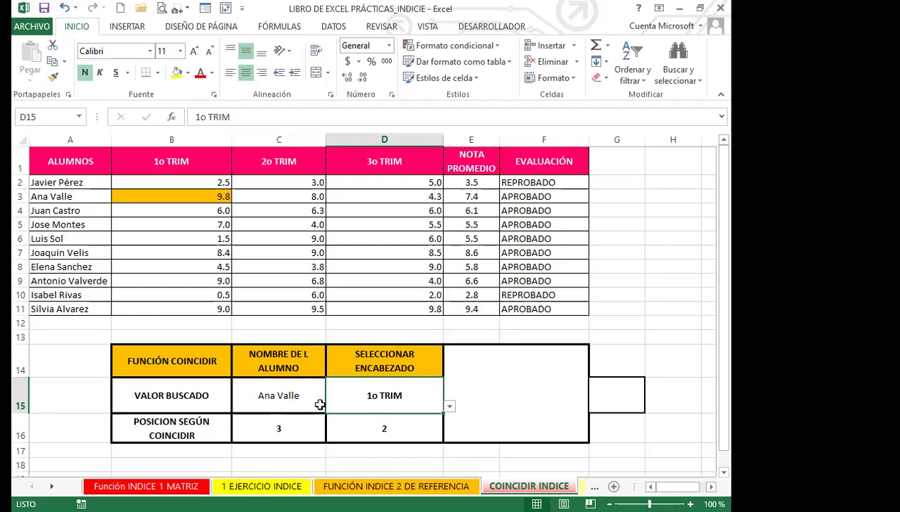
{"action": "left_click", "coordinate": [449, 407]}
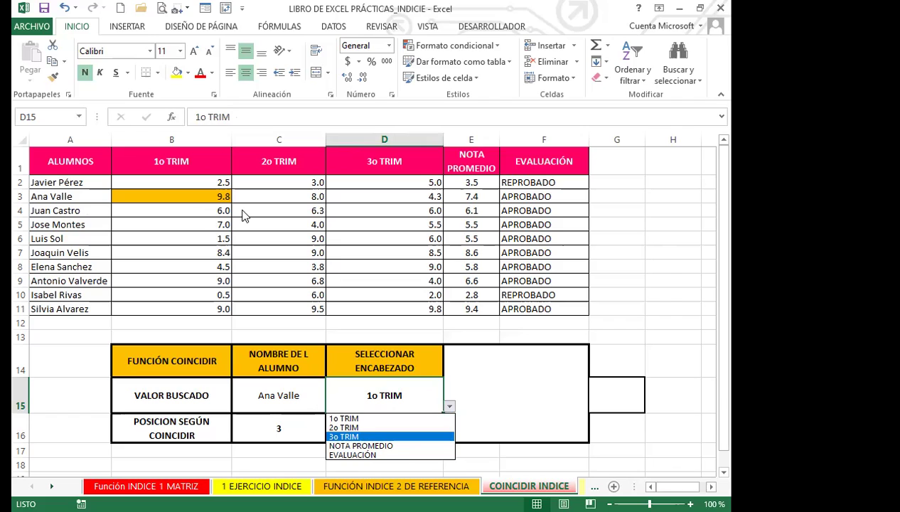
{"action": "left_click", "coordinate": [289, 466]}
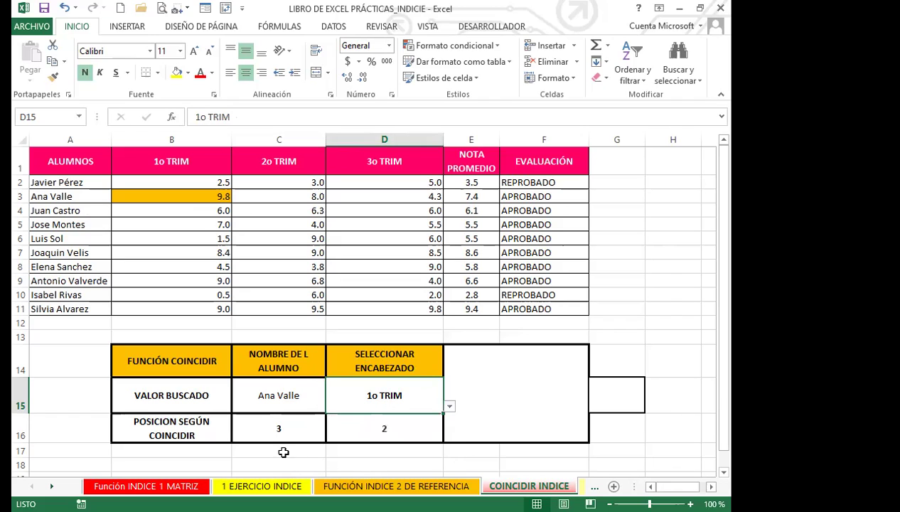
Step: Check the position values in C16 and D16, and select the empty merged cell E14
{"action": "left_click", "coordinate": [283, 428]}
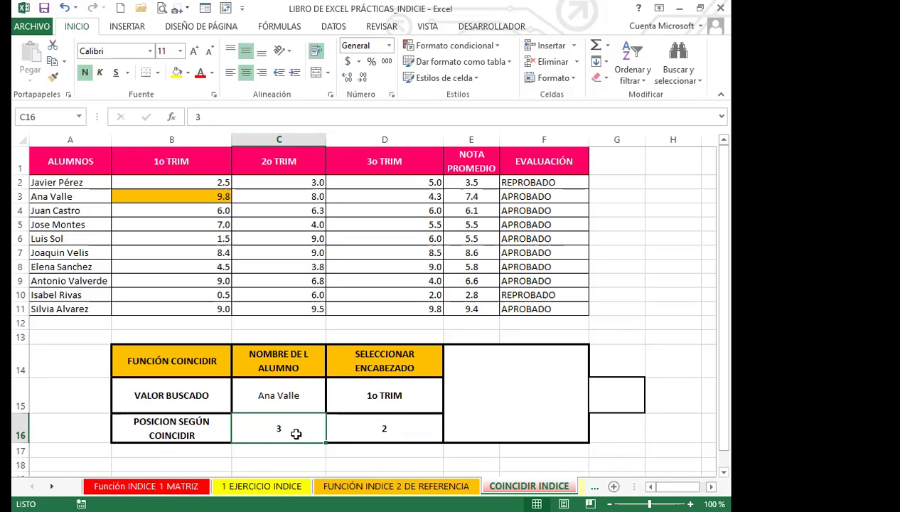
{"action": "left_click", "coordinate": [383, 430]}
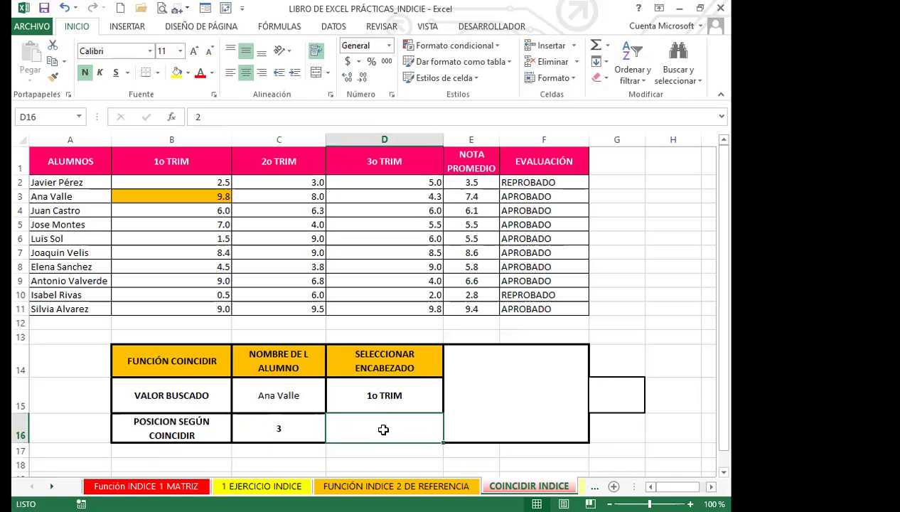
{"action": "left_click", "coordinate": [513, 403]}
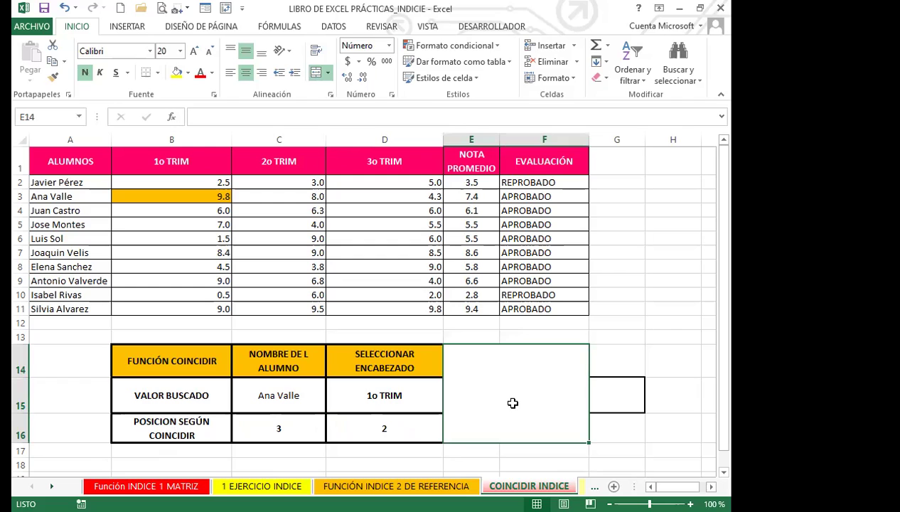
Step: Enter the formula =INDICE(A1:F11;C16;D16) in the merged cell E14 to return the grade at the COINCIDIR positions
{"action": "type", "text": "="}
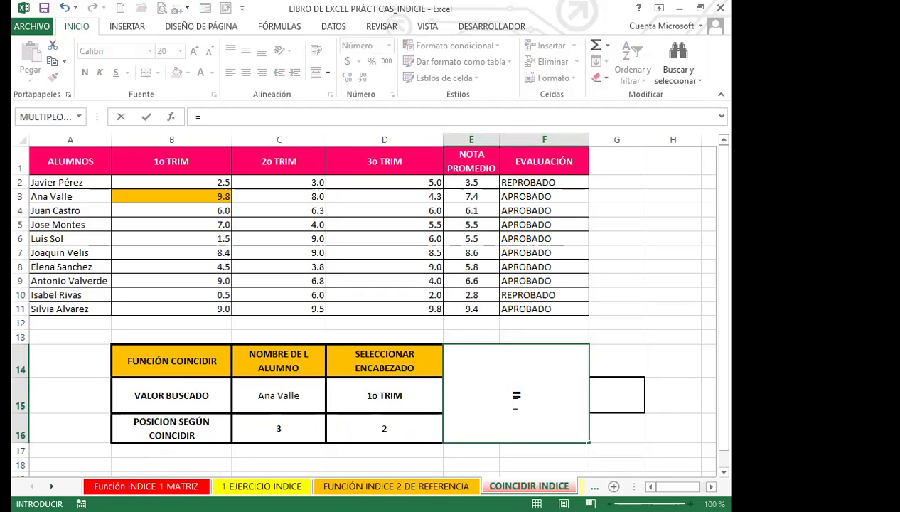
{"action": "type", "text": "IN"}
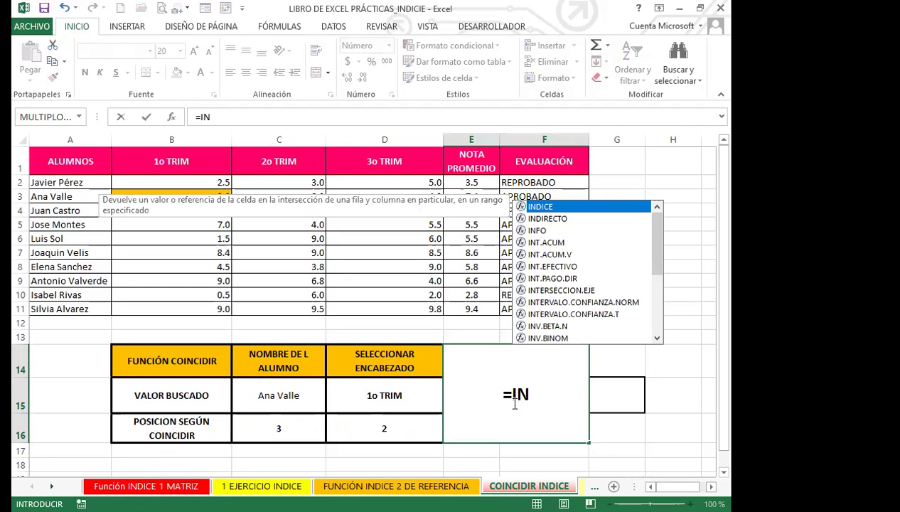
{"action": "type", "text": "D"}
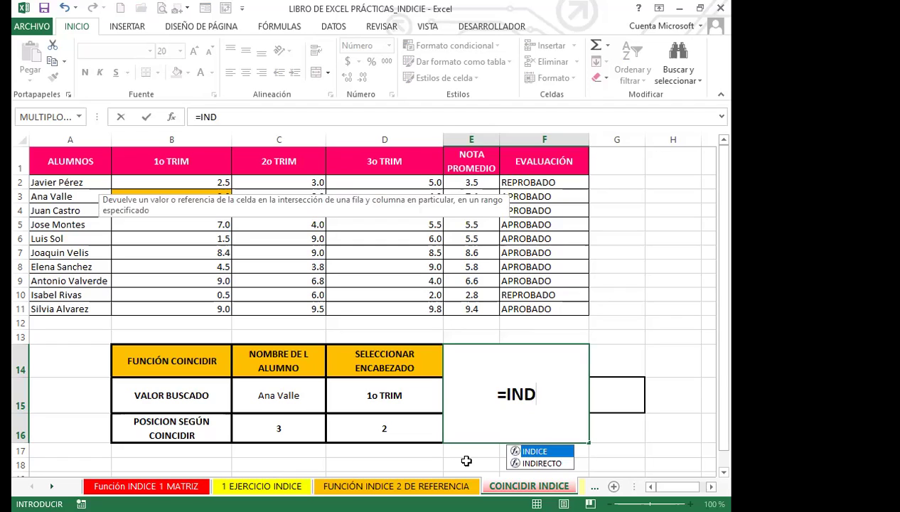
{"action": "key", "text": "Tab"}
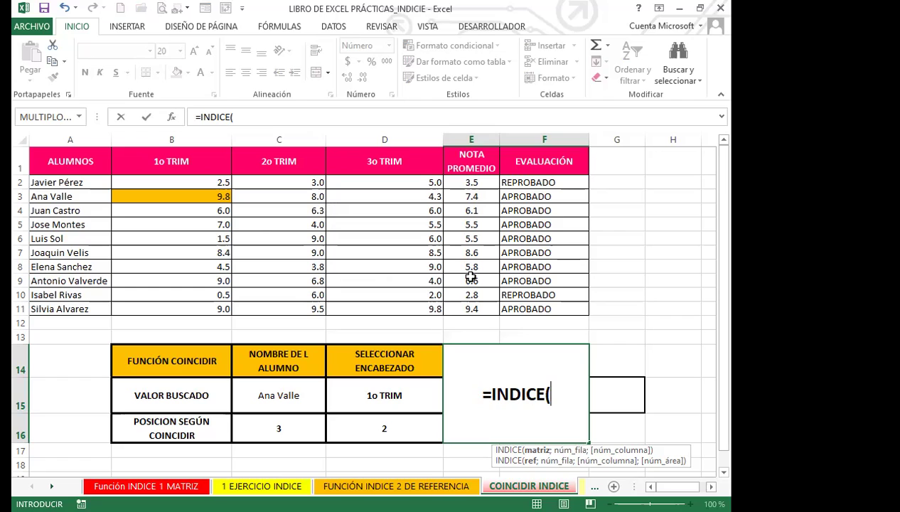
{"action": "left_click", "coordinate": [57, 164]}
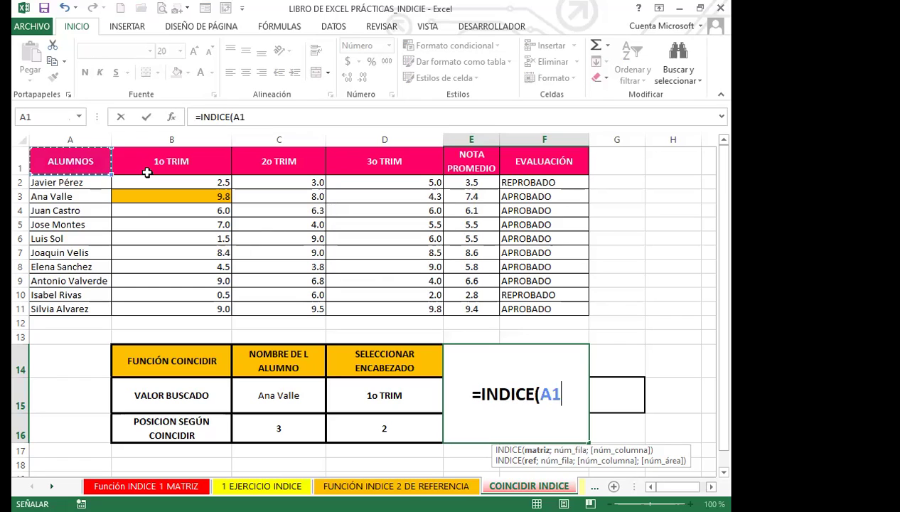
{"action": "left_click", "coordinate": [538, 309], "text": "shift"}
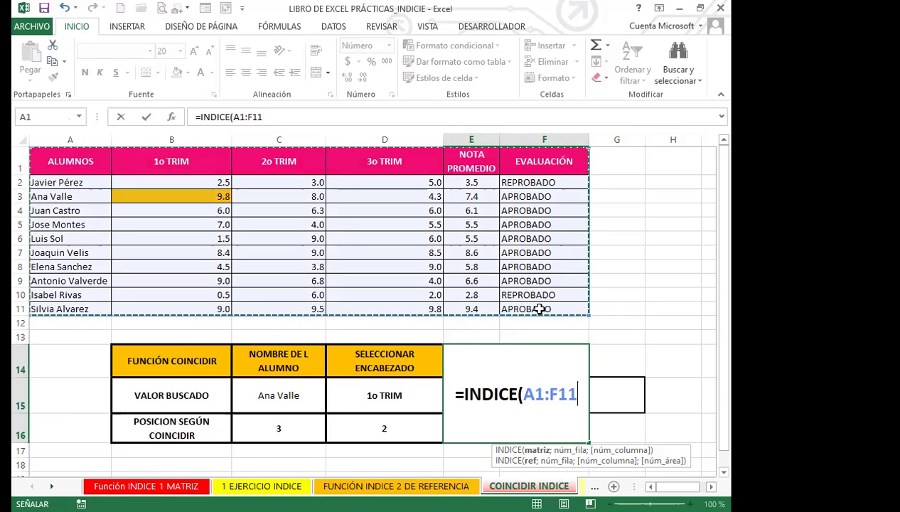
{"action": "type", "text": ";"}
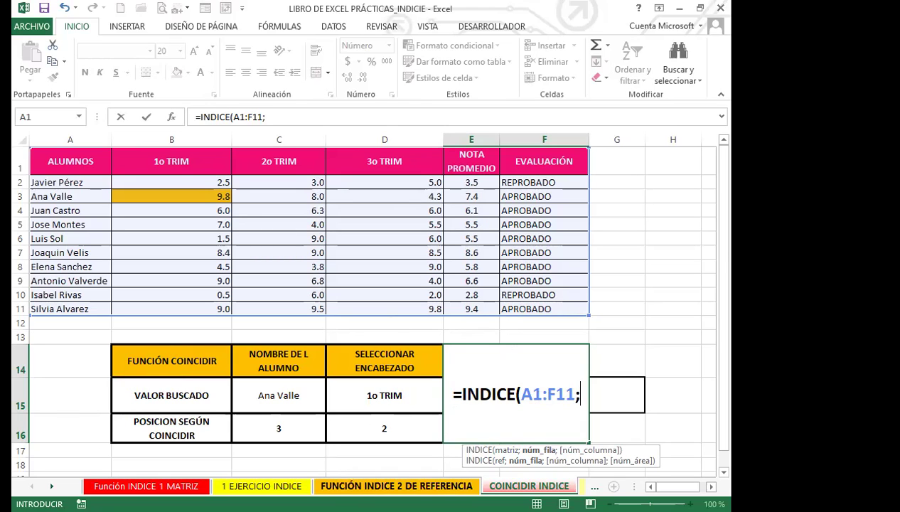
{"action": "left_click", "coordinate": [267, 431]}
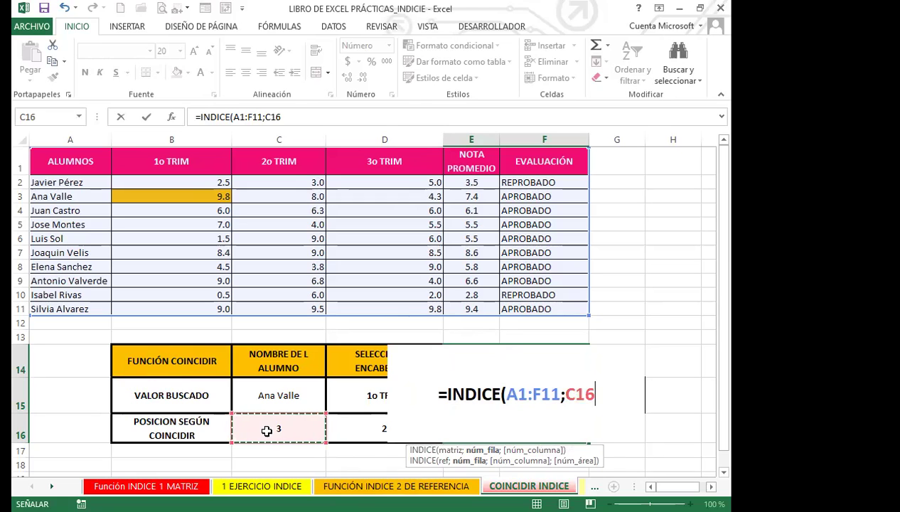
{"action": "type", "text": ";"}
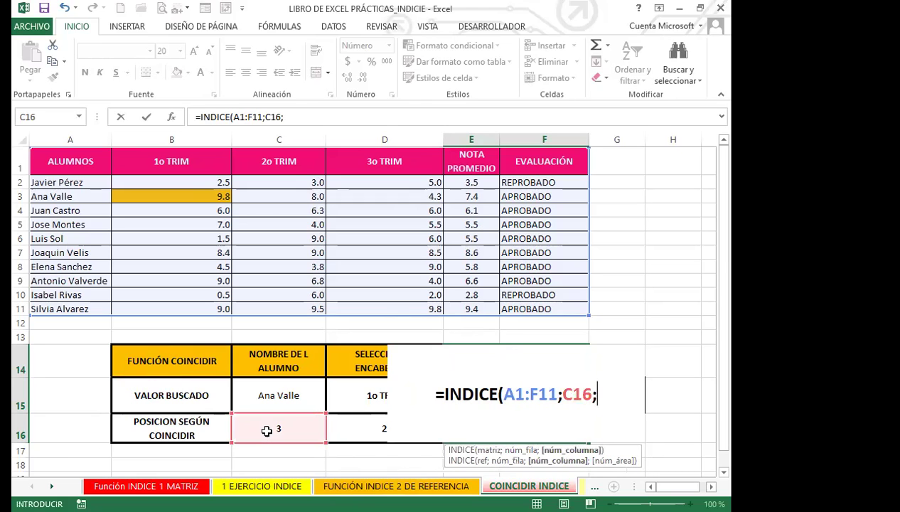
{"action": "left_click", "coordinate": [346, 429]}
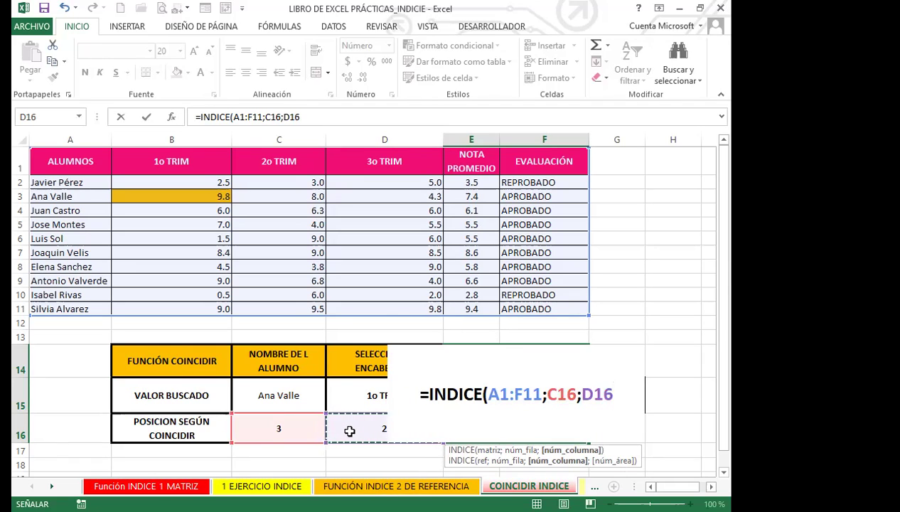
{"action": "type", "text": ")"}
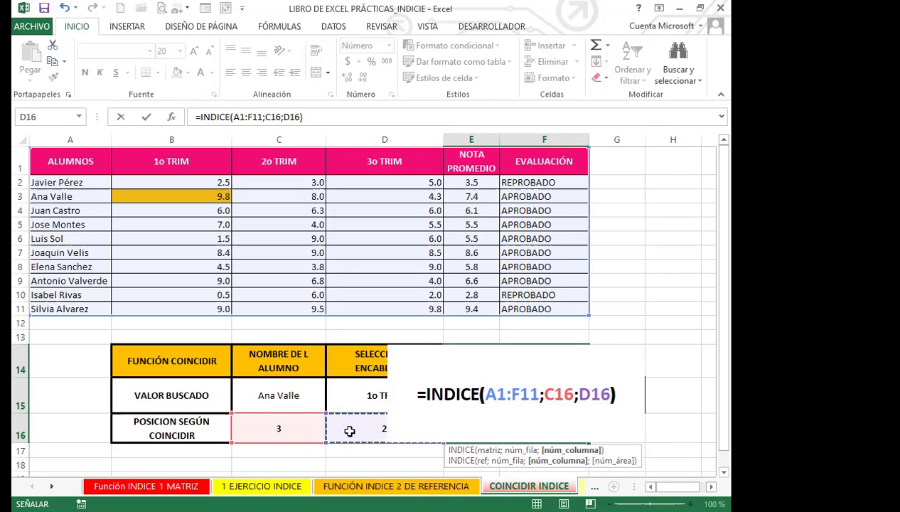
{"action": "key", "text": "Return"}
Step: Compare the formula result in E14 with the orange grade cell B3 in the student table
{"action": "left_click", "coordinate": [472, 394]}
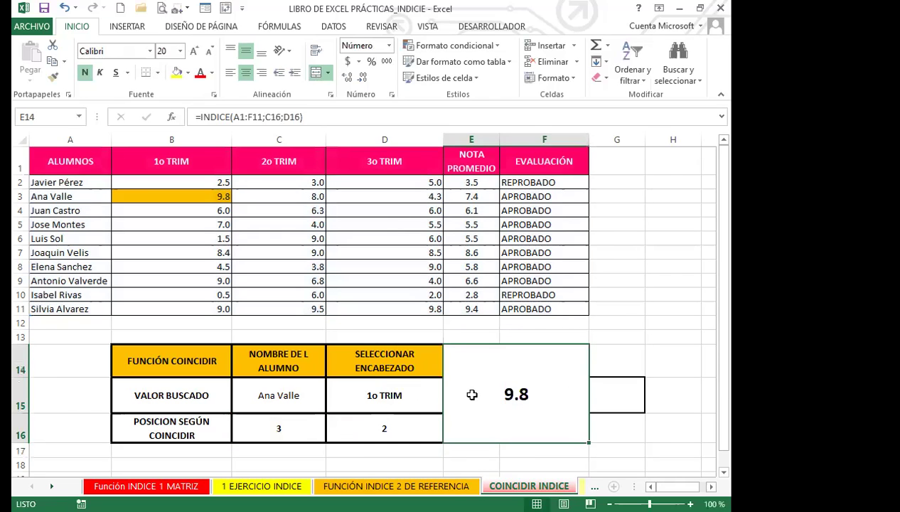
{"action": "left_click", "coordinate": [186, 196]}
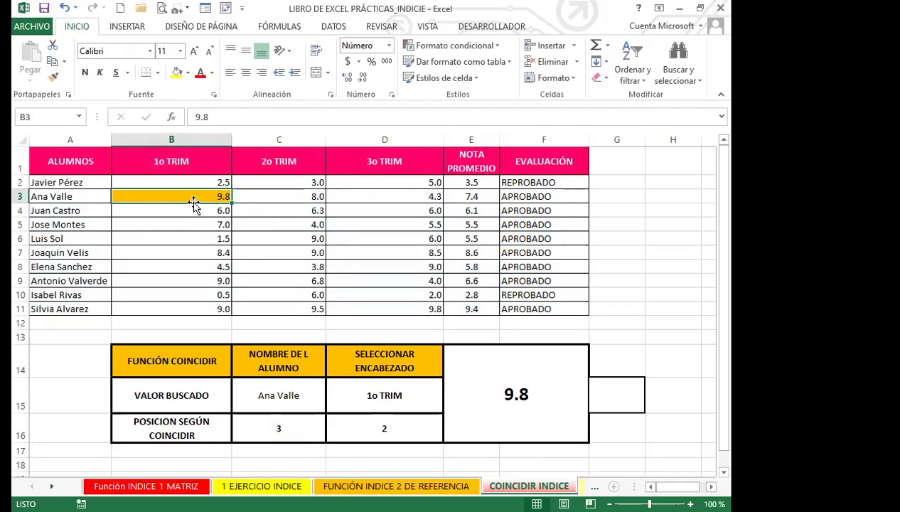
{"action": "left_click", "coordinate": [498, 403]}
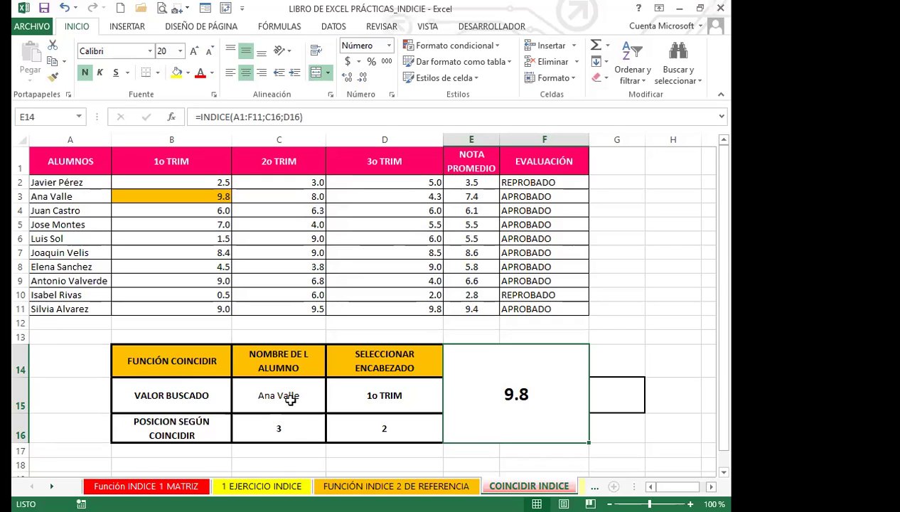
Step: Set the student position in C16 to 2
{"action": "left_click", "coordinate": [293, 433]}
{"action": "type", "text": "2"}
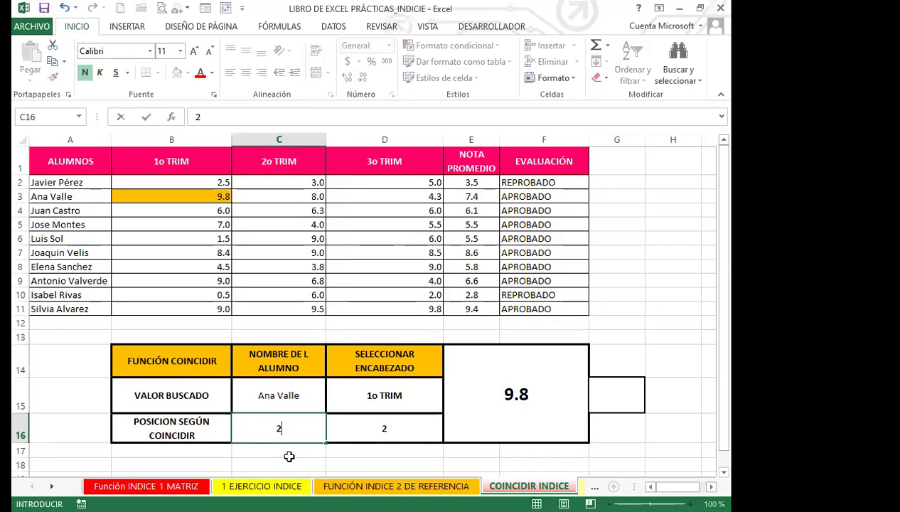
{"action": "left_click", "coordinate": [289, 462]}
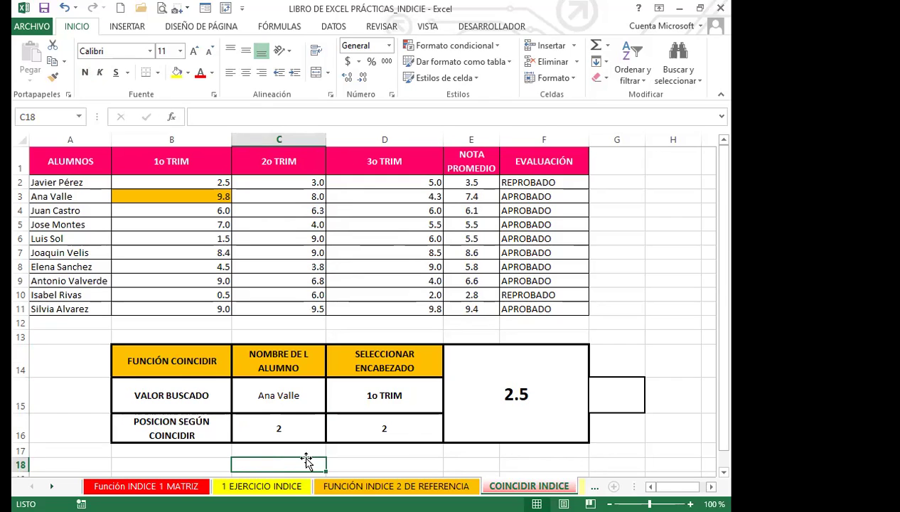
{"action": "left_click", "coordinate": [302, 448]}
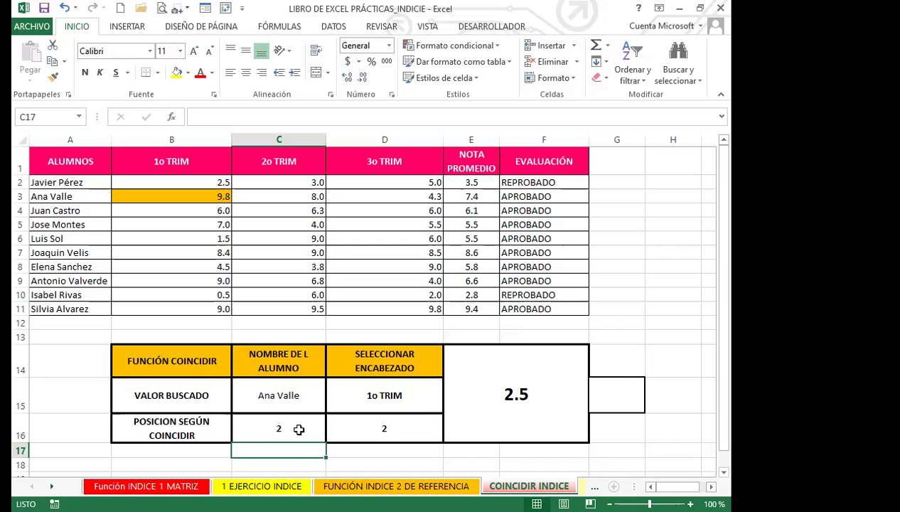
Step: Choose the first student in the list as the searched value in C15, and check the formula in E14
{"action": "left_click", "coordinate": [299, 429]}
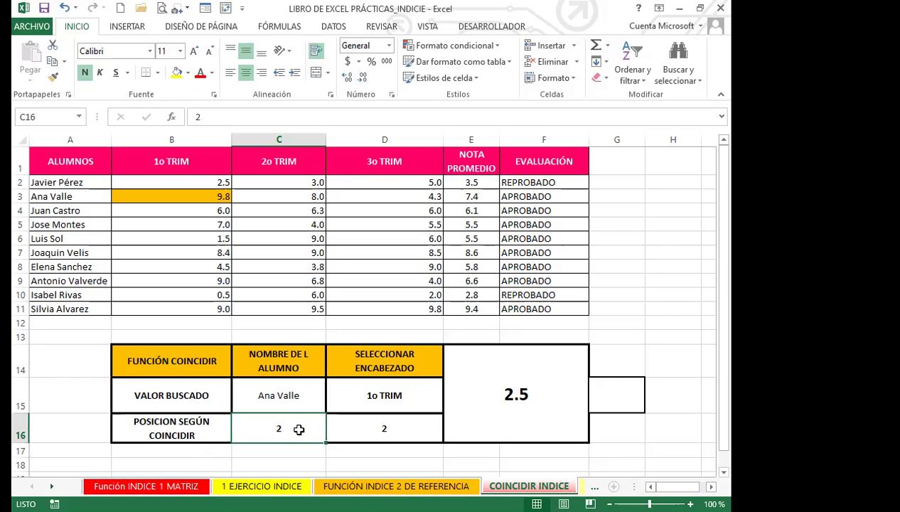
{"action": "left_click", "coordinate": [285, 395]}
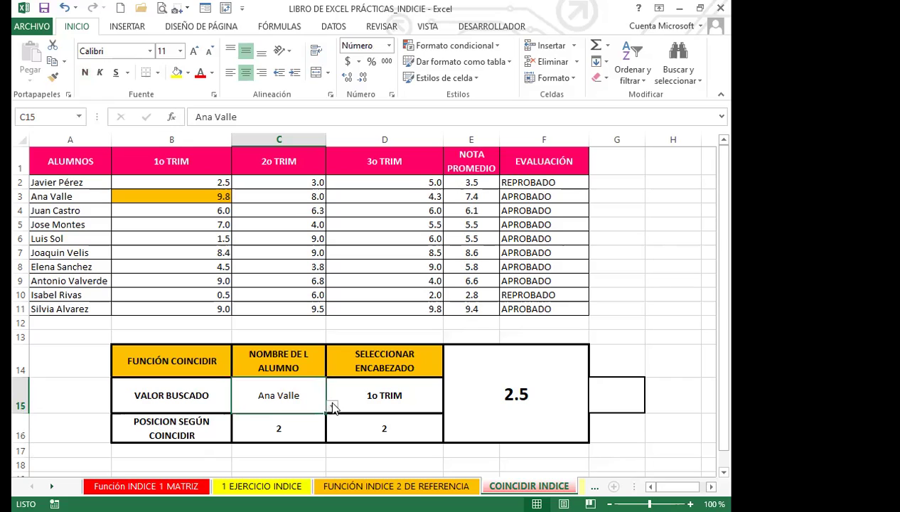
{"action": "left_click", "coordinate": [332, 407]}
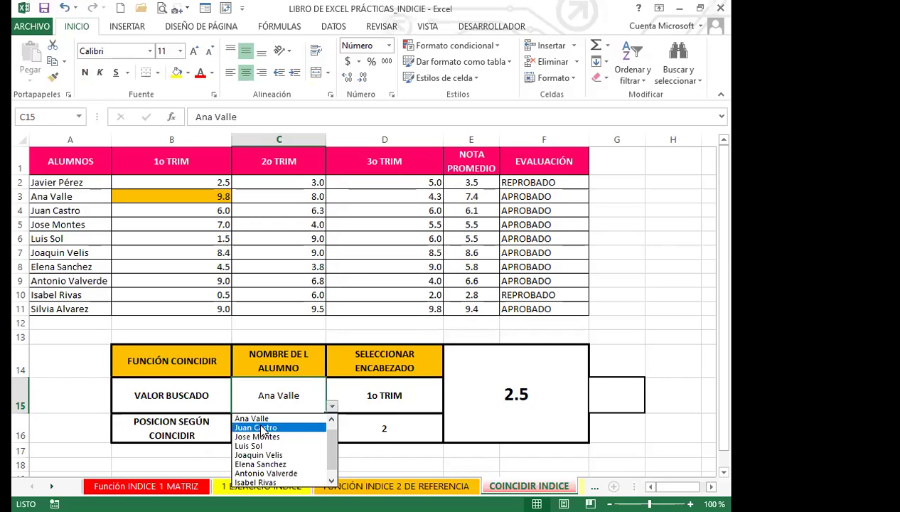
{"action": "scroll", "coordinate": [327, 435], "scroll_direction": "up", "scroll_amount": 1}
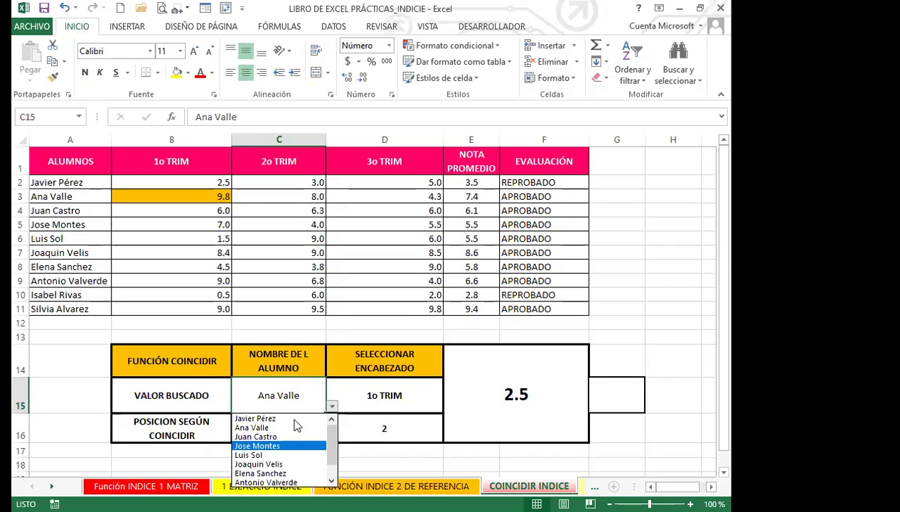
{"action": "left_click", "coordinate": [273, 427]}
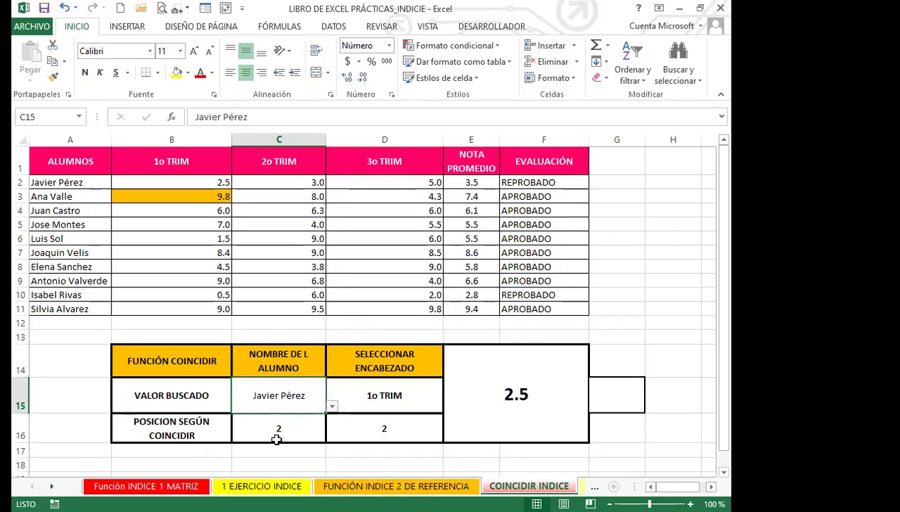
{"action": "left_click", "coordinate": [504, 418]}
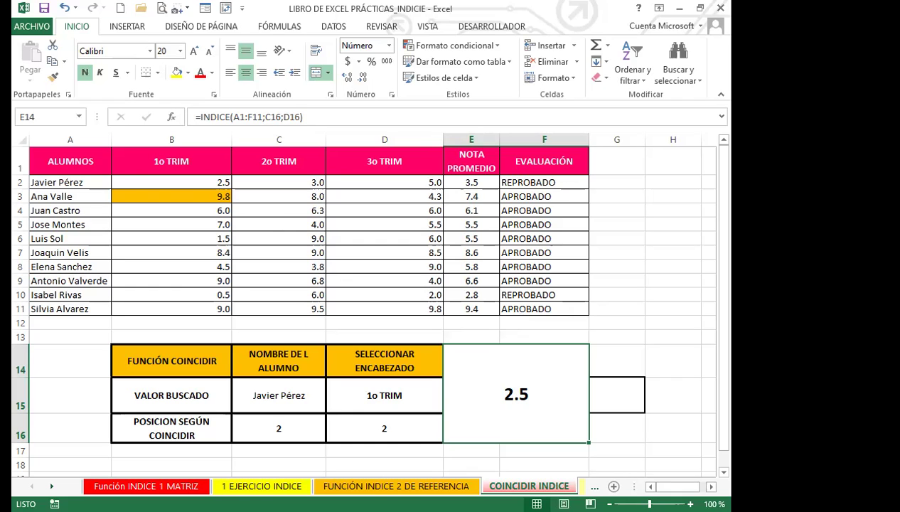
Step: Bring the last sheets of the workbook into reach and open the DE REFERENCIA EJER 3 sheet
{"action": "key", "text": "ctrl+Page_Down"}
{"action": "left_click", "coordinate": [375, 486]}
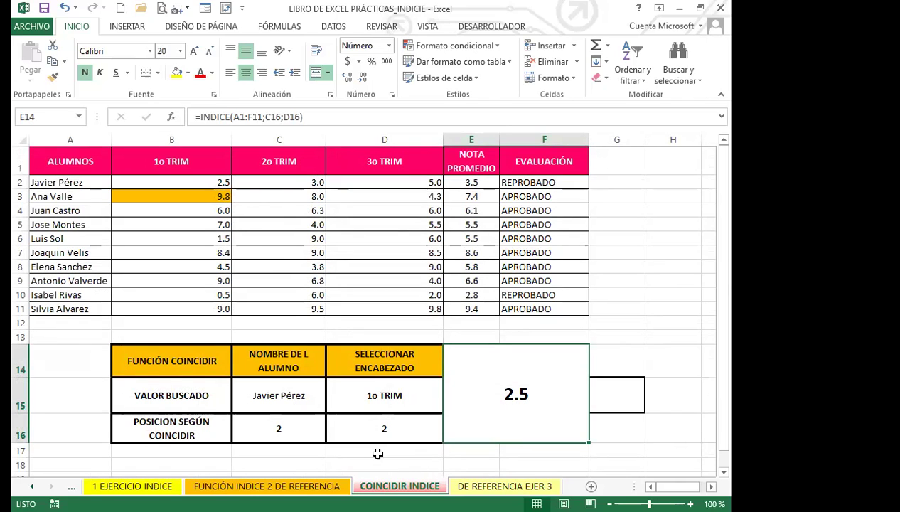
{"action": "left_click", "coordinate": [341, 488]}
{"action": "scroll", "coordinate": [475, 381], "scroll_direction": "down", "scroll_amount": 1}
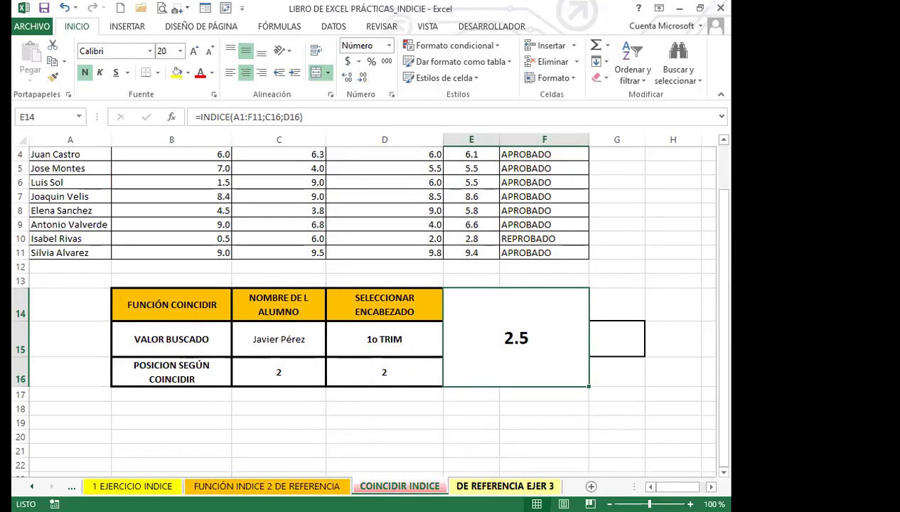
{"action": "left_click", "coordinate": [504, 486]}
{"action": "left_click", "coordinate": [415, 398]}
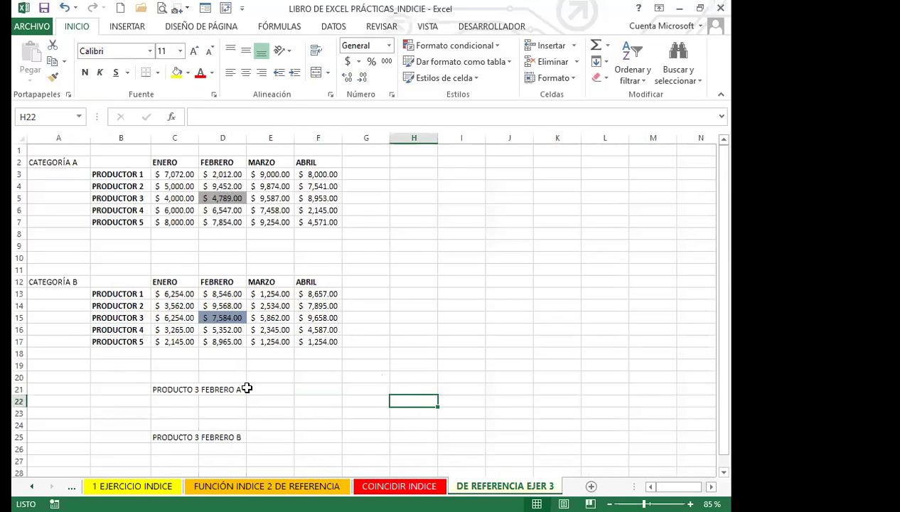
Step: Increase the font size of answer cell E21 to 14 and copy its format to E25, beside PRODUCTO 3 FEBRERO B
{"action": "left_click", "coordinate": [297, 389]}
{"action": "left_click", "coordinate": [257, 388]}
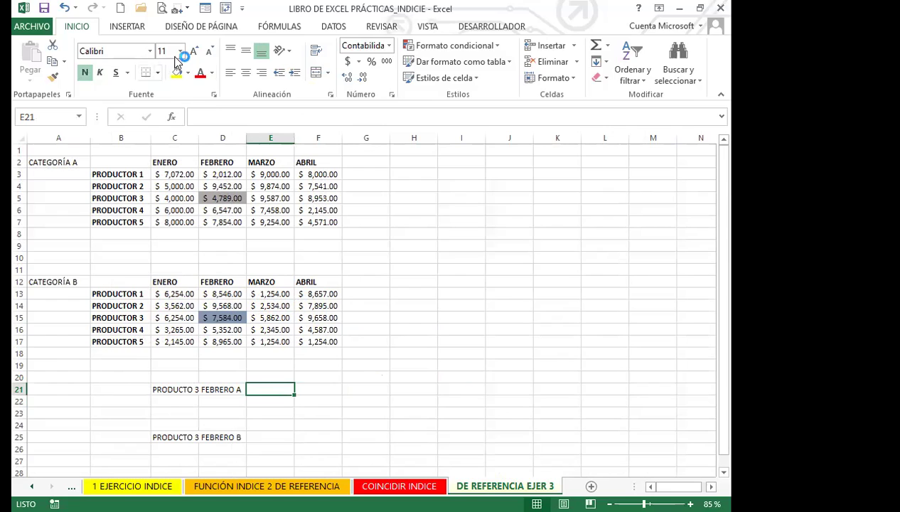
{"action": "left_click", "coordinate": [197, 53]}
{"action": "left_click", "coordinate": [258, 438]}
{"action": "left_click", "coordinate": [262, 386]}
{"action": "left_click", "coordinate": [53, 76]}
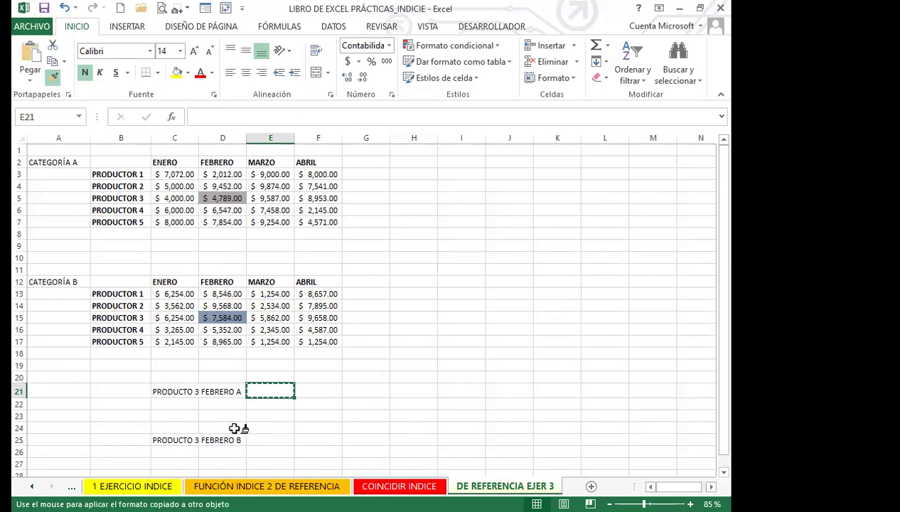
{"action": "left_click", "coordinate": [258, 443]}
{"action": "left_click", "coordinate": [283, 387]}
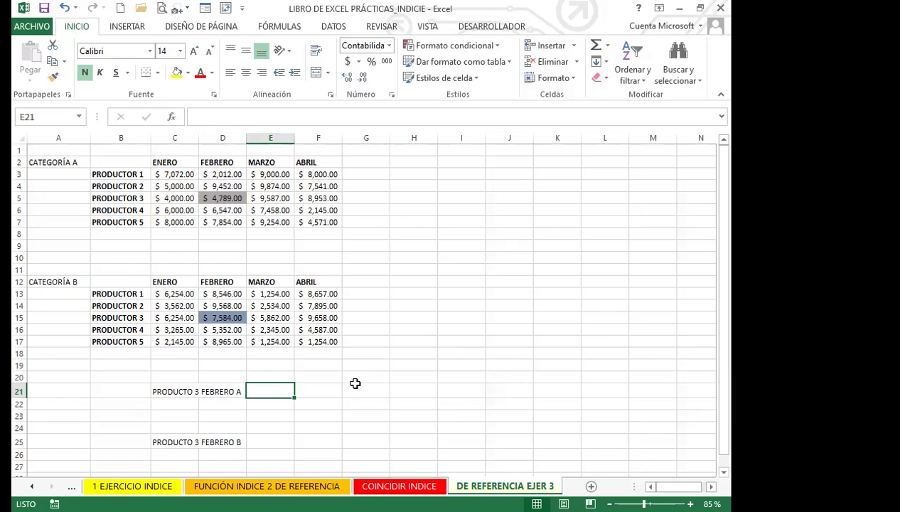
{"action": "left_click", "coordinate": [356, 387]}
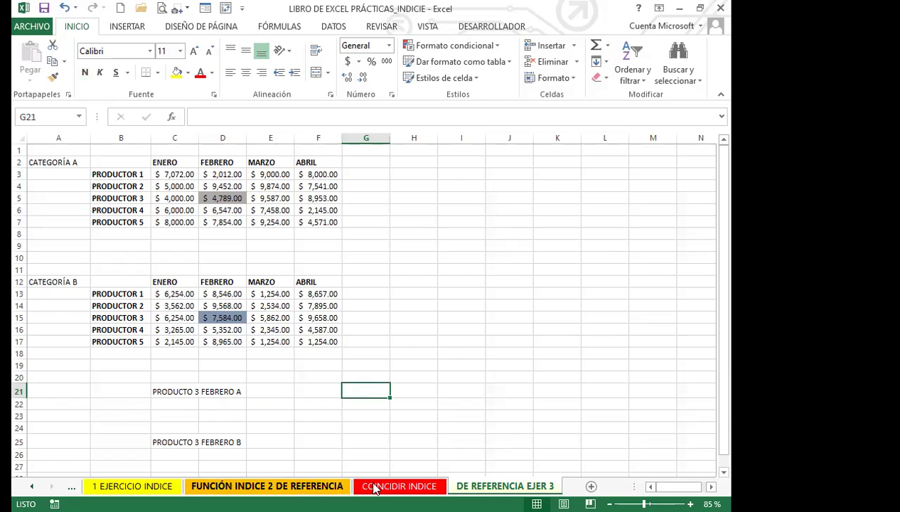
Step: Review the student table A1:F11 on the 1 EJERCICIO INDICE sheet and the lookup block on the COINCIDIR INDICE sheet
{"action": "left_click", "coordinate": [132, 485]}
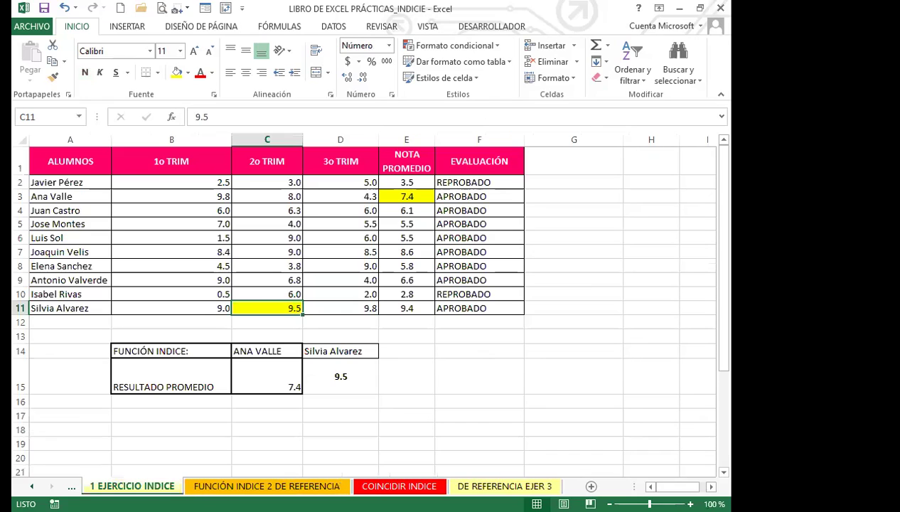
{"action": "left_click_drag", "start_coordinate": [69, 162], "coordinate": [486, 307]}
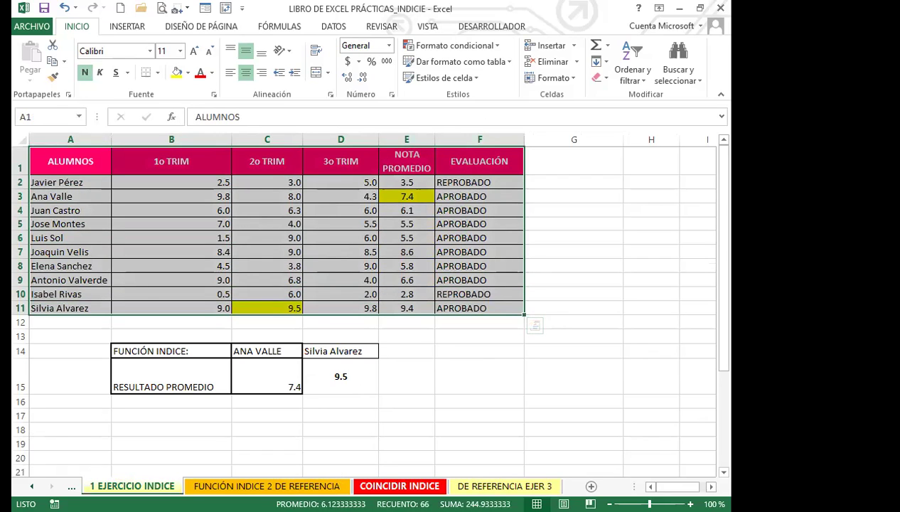
{"action": "left_click", "coordinate": [400, 486]}
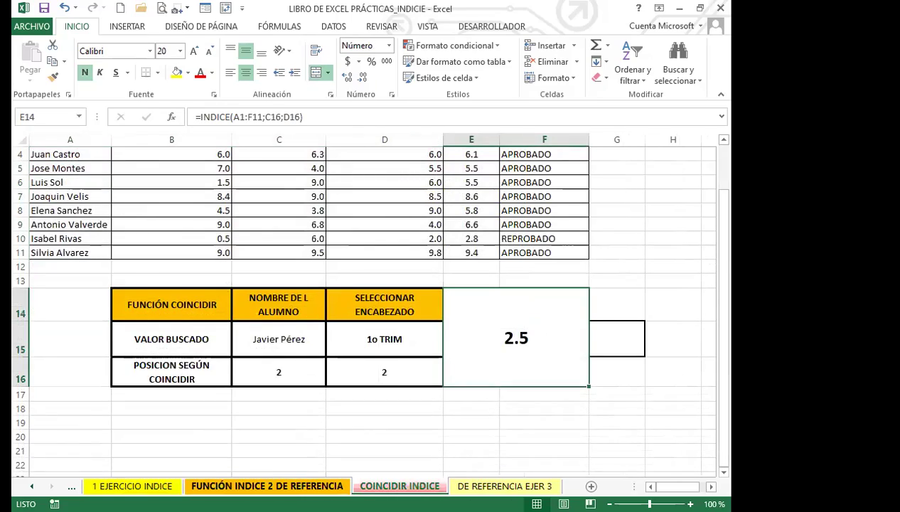
Step: Review the VENTAS AÑO 1 and VENTAS AÑO 2 tables and their lookup requests on the FUNCIÓN INDICE 2 DE REFERENCIA sheet
{"action": "left_click", "coordinate": [268, 486]}
{"action": "scroll", "coordinate": [221, 372], "scroll_direction": "up", "scroll_amount": 5}
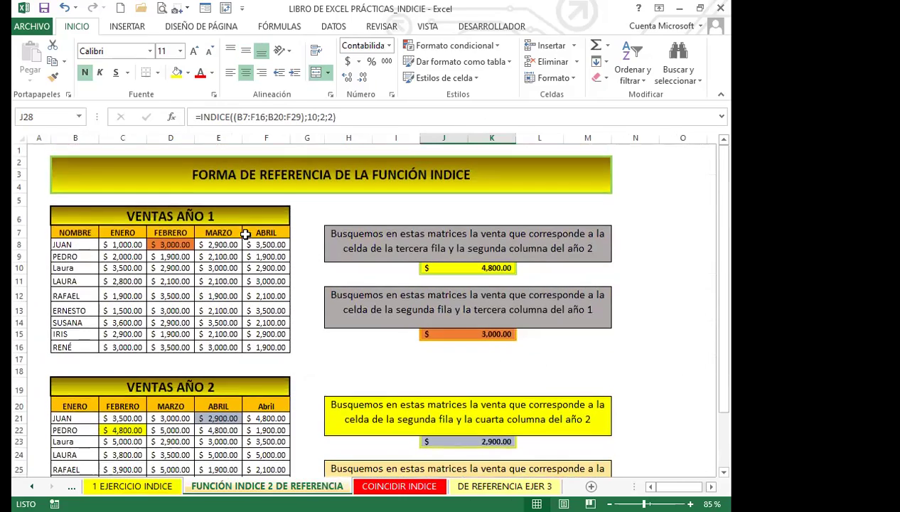
{"action": "scroll", "coordinate": [245, 284], "scroll_direction": "down", "scroll_amount": 3}
{"action": "left_click", "coordinate": [236, 405]}
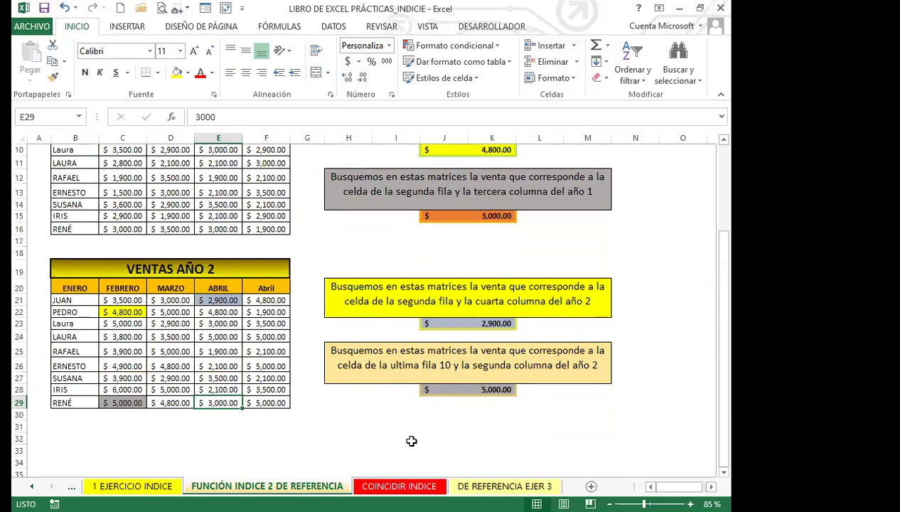
Step: On the DE REFERENCIA EJER 3 sheet, put a thick box border around answer cells E21 and E25
{"action": "left_click", "coordinate": [507, 487]}
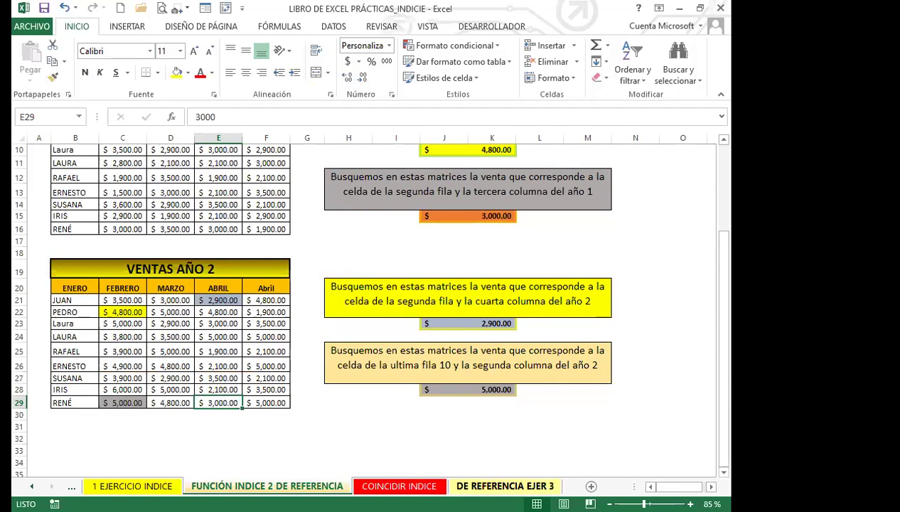
{"action": "left_click", "coordinate": [268, 392]}
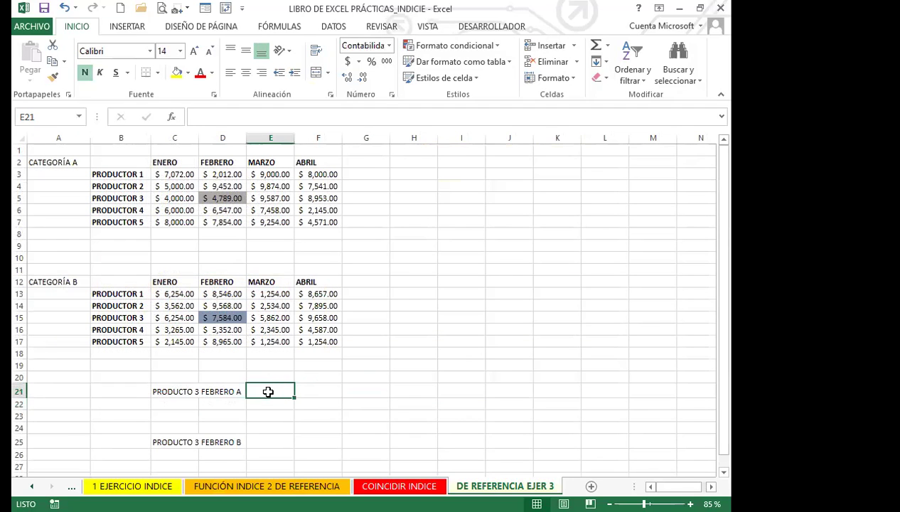
{"action": "left_click", "coordinate": [157, 73]}
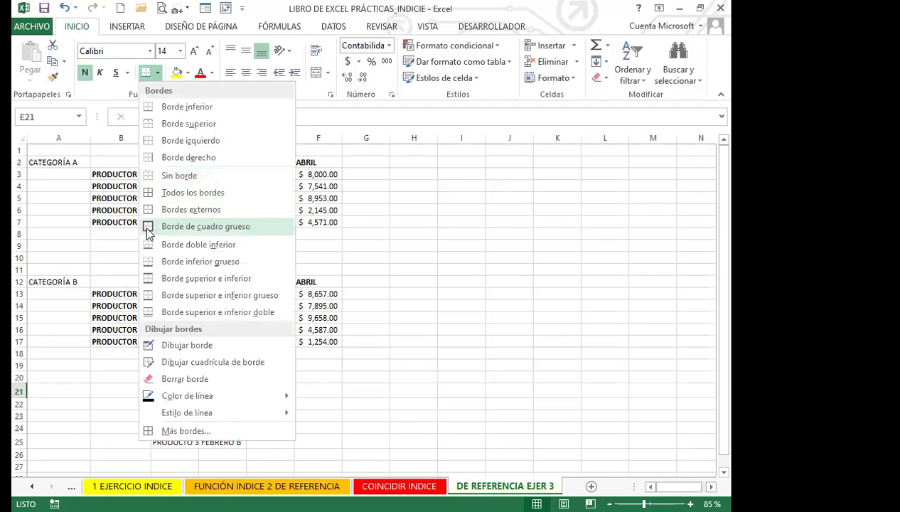
{"action": "left_click", "coordinate": [148, 227]}
{"action": "left_click", "coordinate": [263, 443]}
{"action": "left_click", "coordinate": [145, 72]}
Step: Start an INDICE formula in E21, beside PRODUCTO 3 FEBRERO A, with the two-table reference (B2:F7;B12:F17)
{"action": "left_click", "coordinate": [287, 391]}
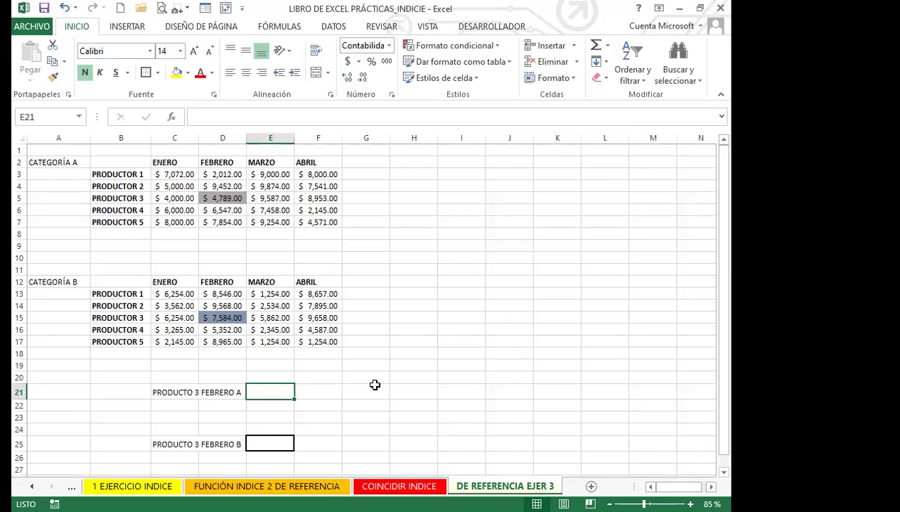
{"action": "type", "text": "="}
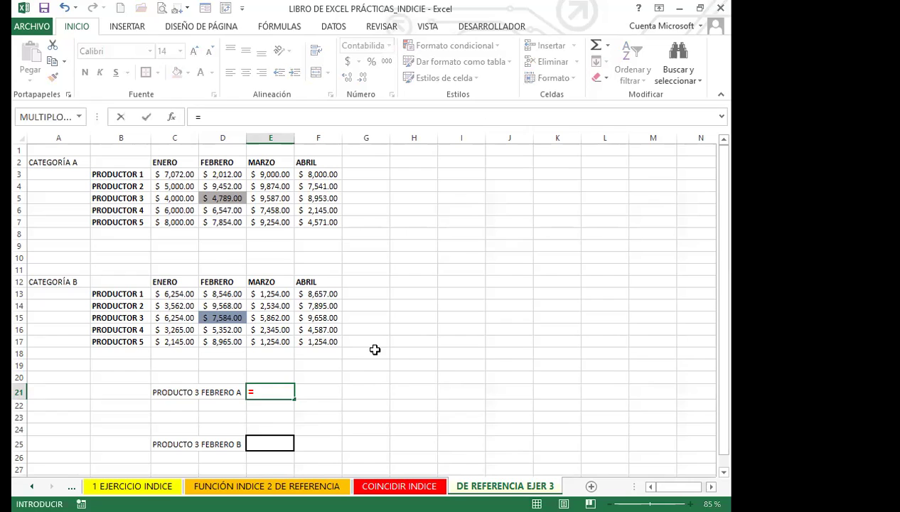
{"action": "type", "text": "IND"}
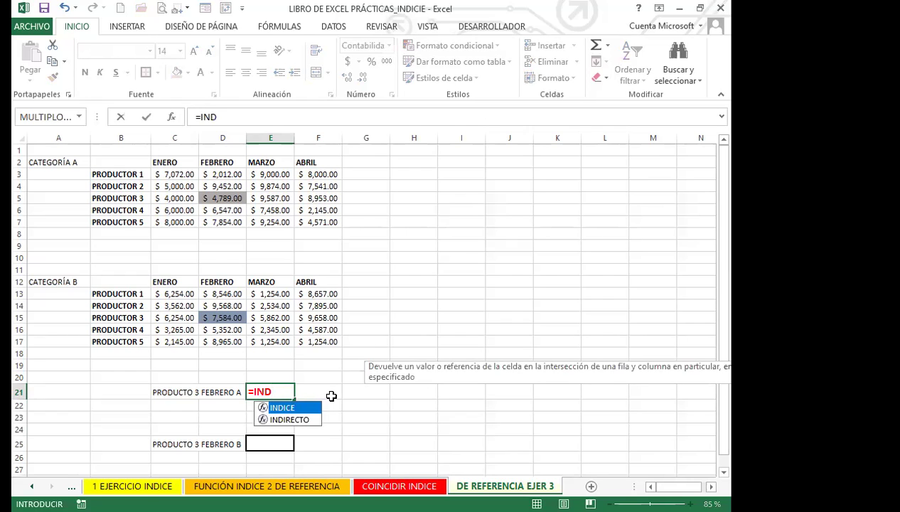
{"action": "key", "text": "Tab"}
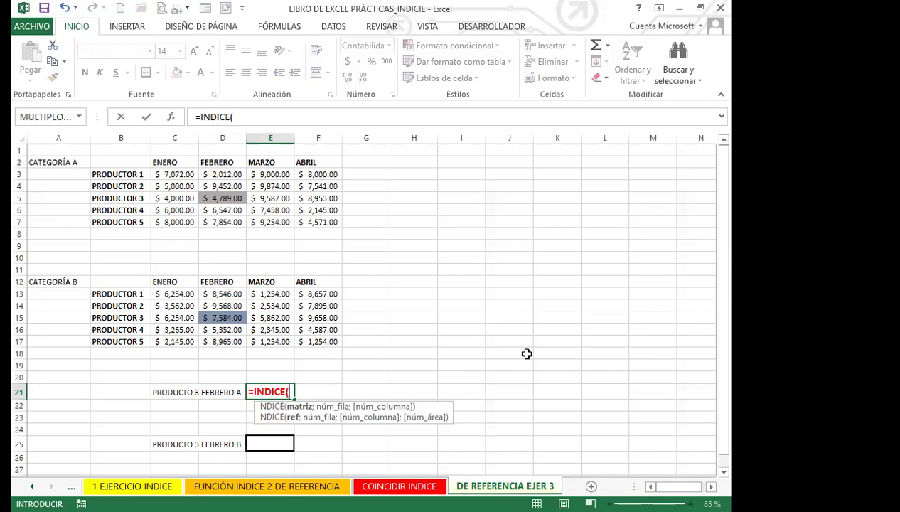
{"action": "type", "text": ")"}
{"action": "key", "text": "BackSpace"}
{"action": "type", "text": "("}
{"action": "left_click_drag", "start_coordinate": [113, 160], "coordinate": [304, 221]}
{"action": "type", "text": ";"}
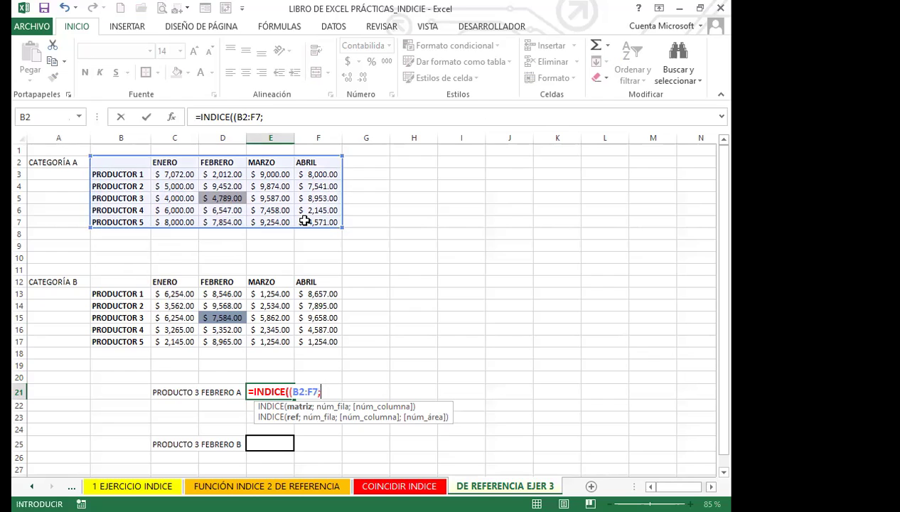
{"action": "left_click_drag", "start_coordinate": [115, 283], "coordinate": [308, 348]}
{"action": "type", "text": ")"}
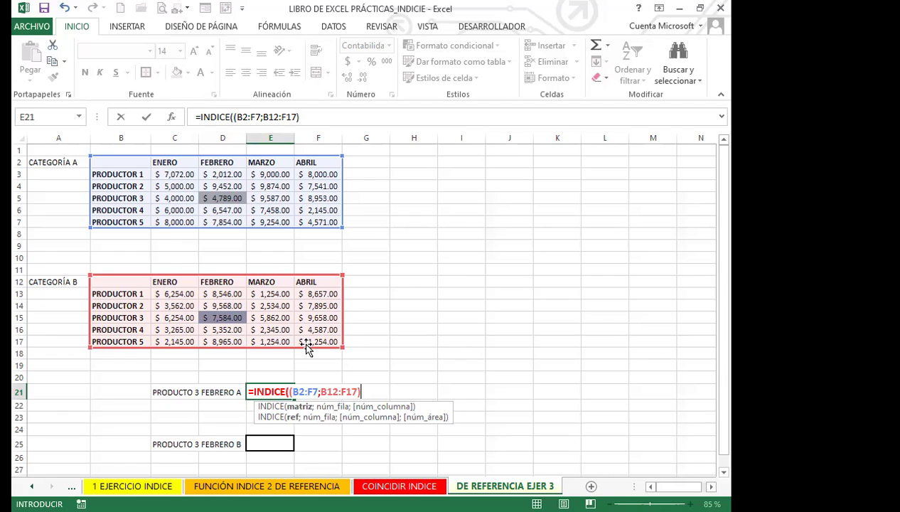
Step: Complete the INDICE formula in E21 with row 4, column 3 and area 1, and compare it with D5
{"action": "type", "text": ";"}
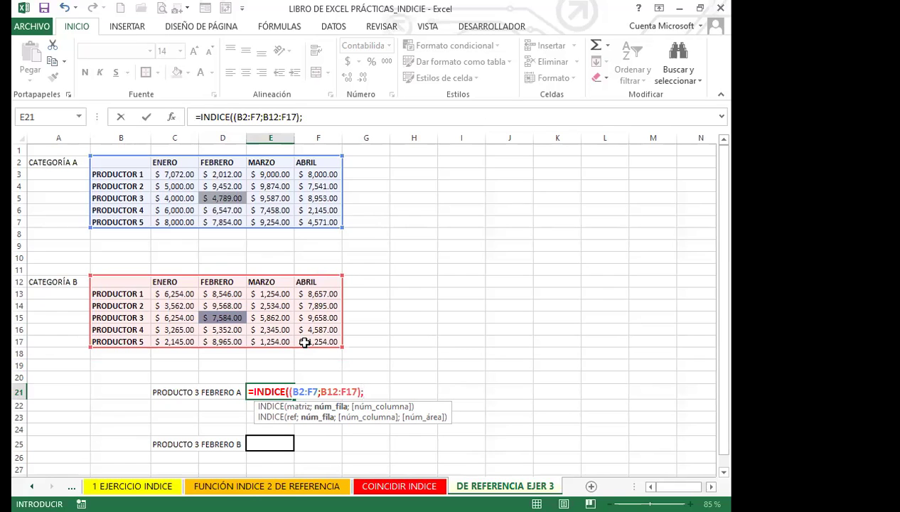
{"action": "type", "text": "4;"}
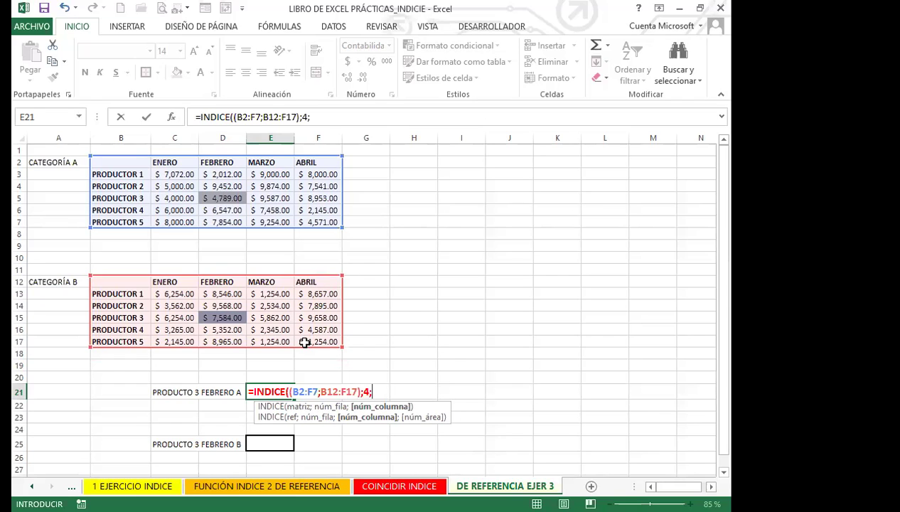
{"action": "type", "text": "3;"}
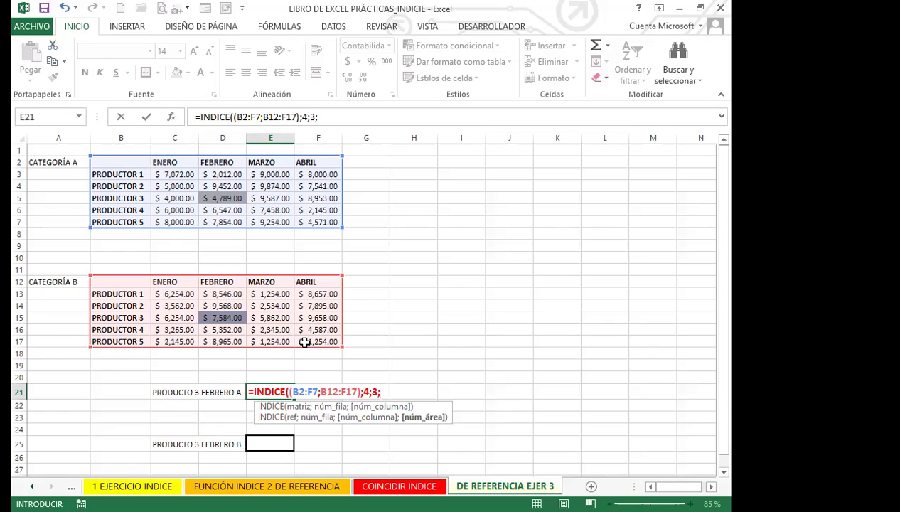
{"action": "type", "text": "1)"}
{"action": "key", "text": "Return"}
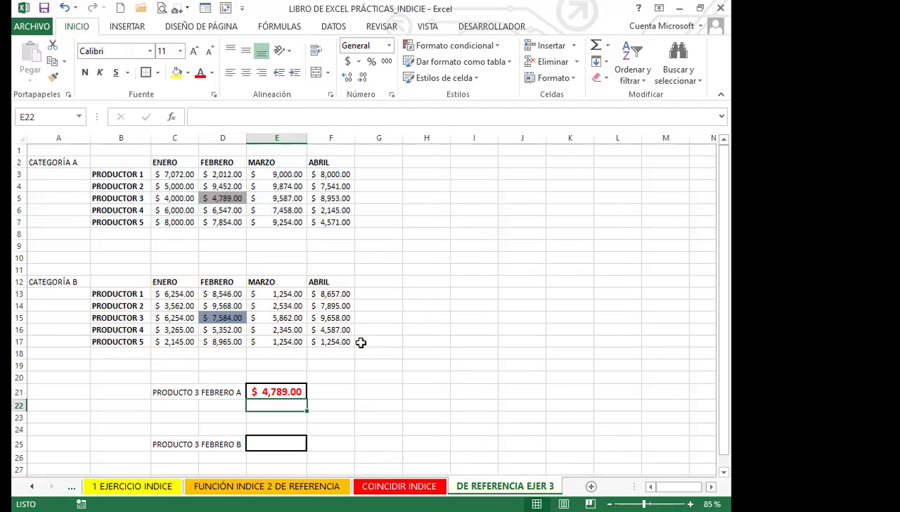
{"action": "left_click", "coordinate": [226, 197]}
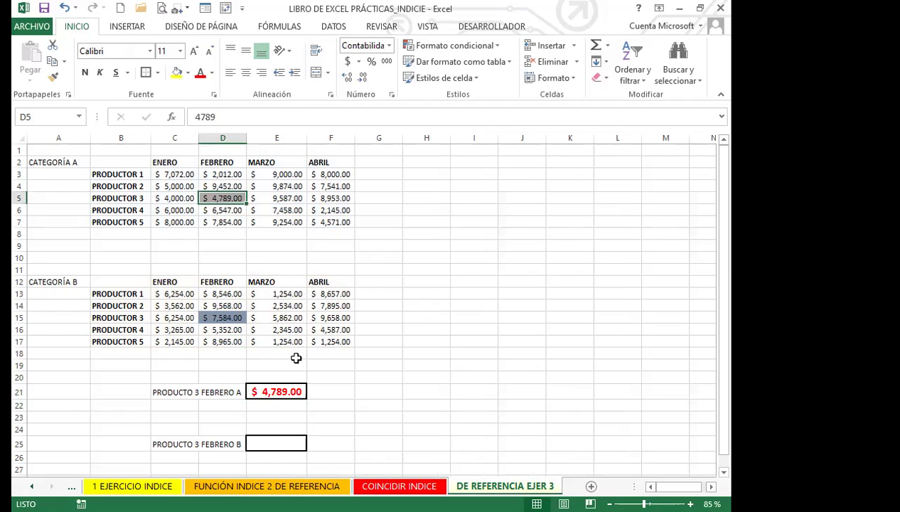
{"action": "left_click", "coordinate": [274, 391]}
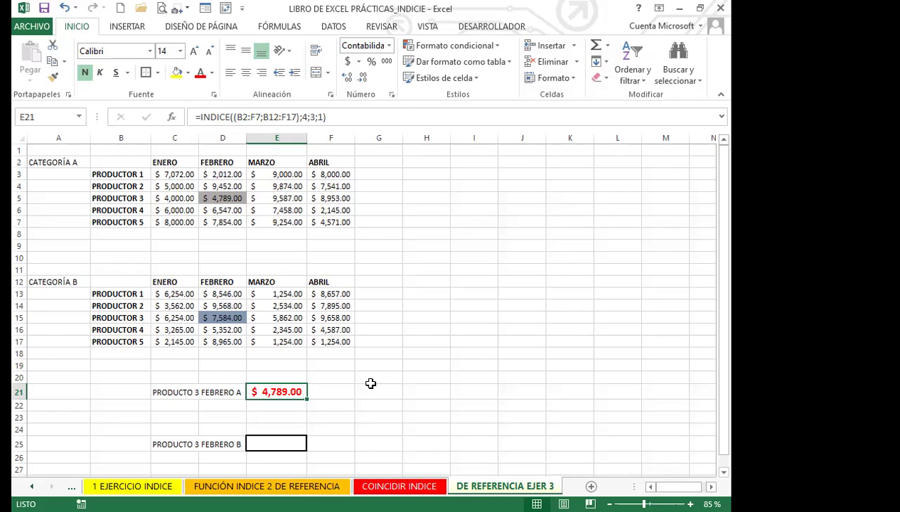
{"action": "key", "text": "BackSpace"}
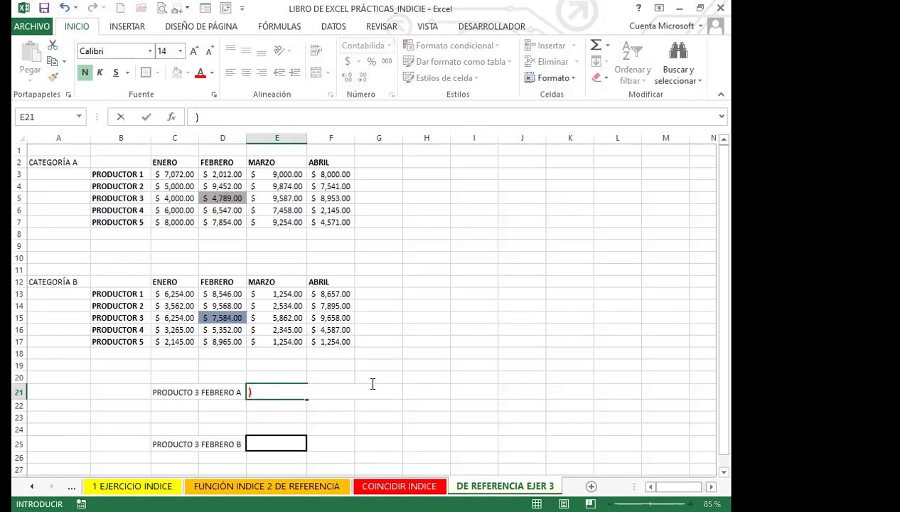
{"action": "type", "text": "=INDICE((B2:F7;B12:F17);4;3;1)"}
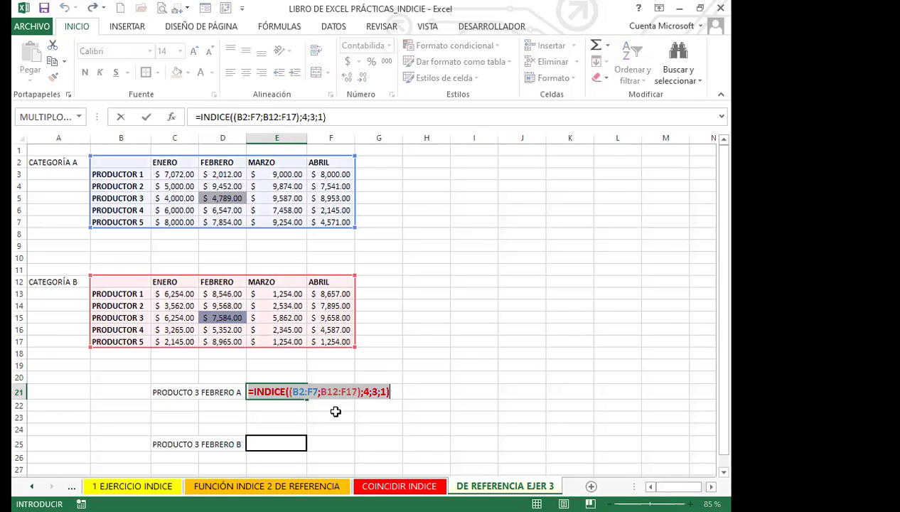
{"action": "key", "text": "Return"}
Step: Start an INDICE formula in E25, beside PRODUCTO 3 FEBRERO B, with the reference areas (B2:F7;B12:F17)
{"action": "left_click", "coordinate": [285, 442]}
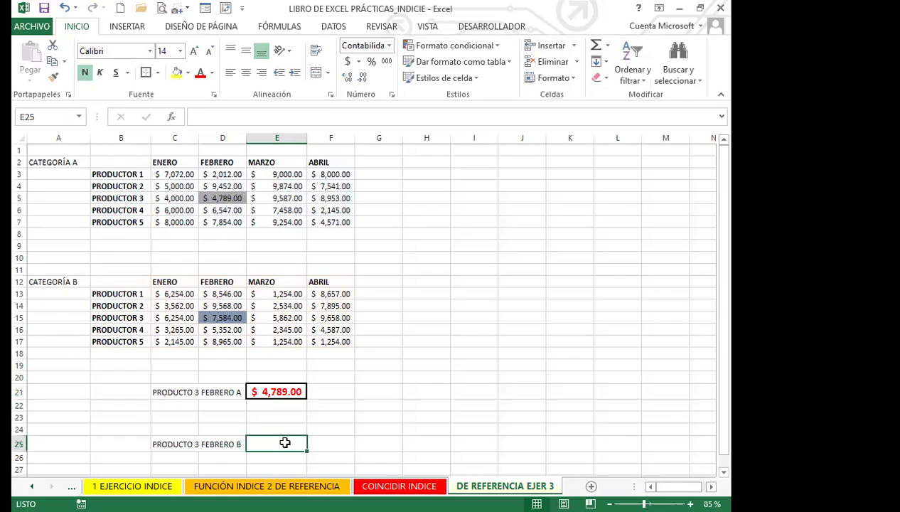
{"action": "type", "text": "=IND"}
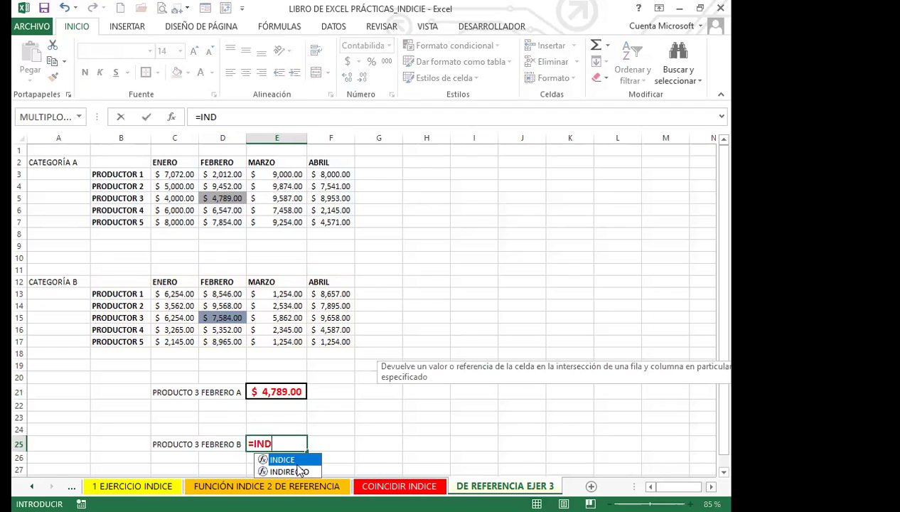
{"action": "key", "text": "Tab"}
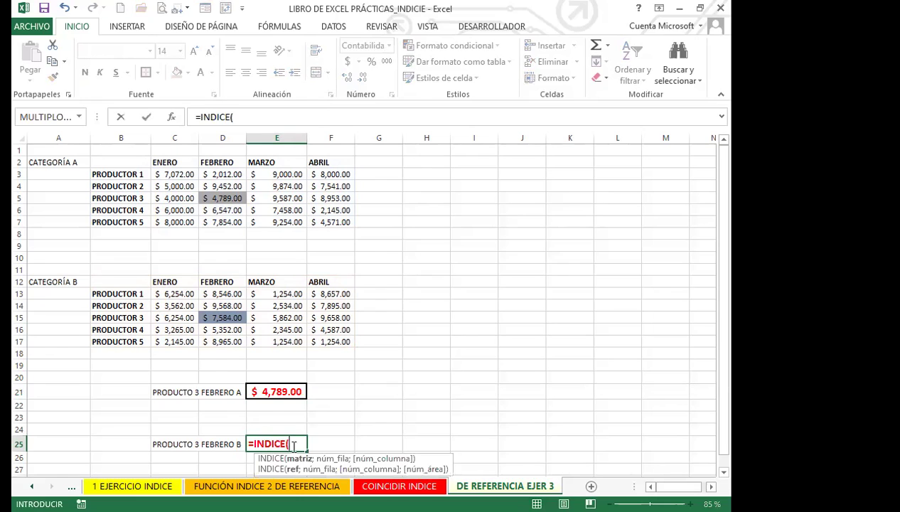
{"action": "type", "text": "("}
{"action": "left_click_drag", "start_coordinate": [117, 158], "coordinate": [191, 172]}
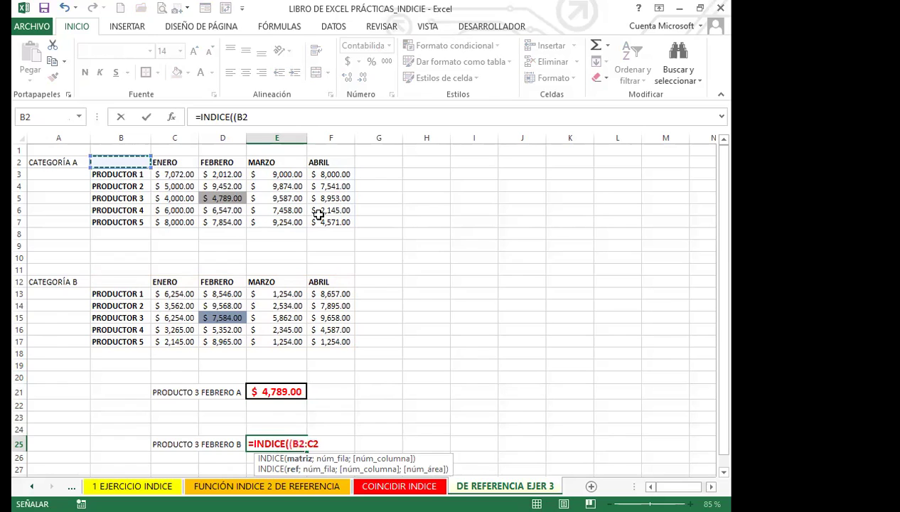
{"action": "left_click_drag", "start_coordinate": [321, 222], "coordinate": [321, 222]}
{"action": "type", "text": ";"}
{"action": "left_click_drag", "start_coordinate": [135, 281], "coordinate": [167, 287]}
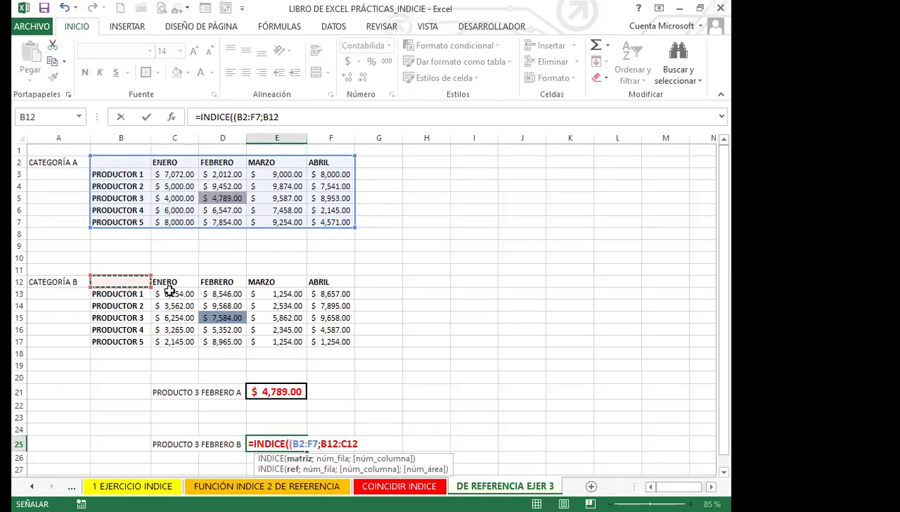
{"action": "left_click_drag", "start_coordinate": [317, 337], "coordinate": [317, 329]}
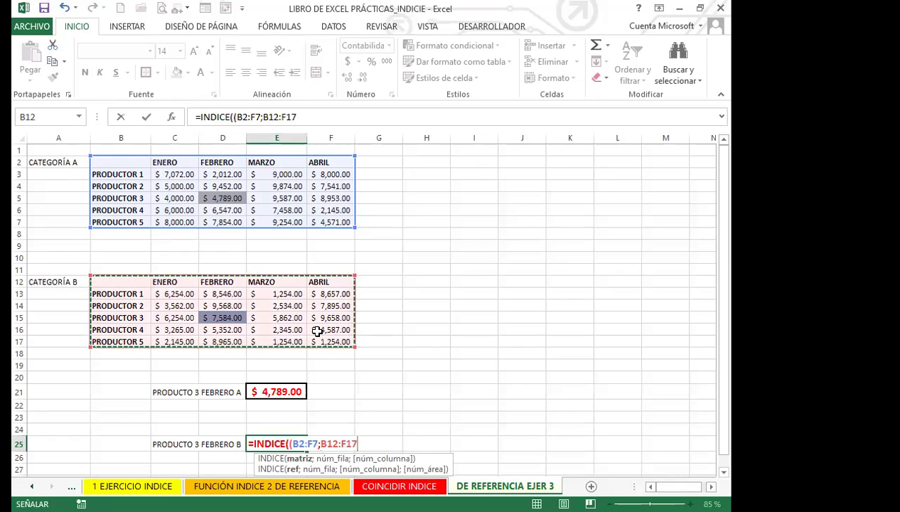
{"action": "type", "text": ");"}
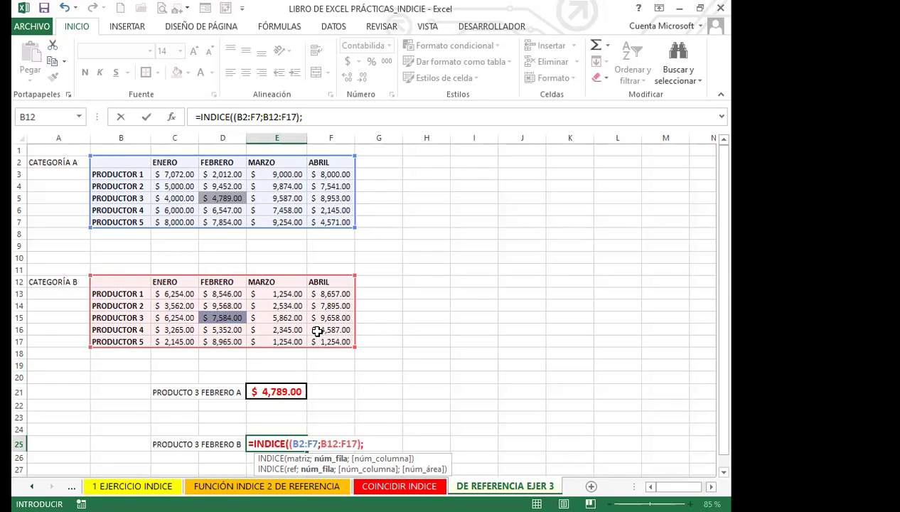
Step: Finish the INDICE formula in E25 with row 4, column 3 and area 2
{"action": "type", "text": "4;3"}
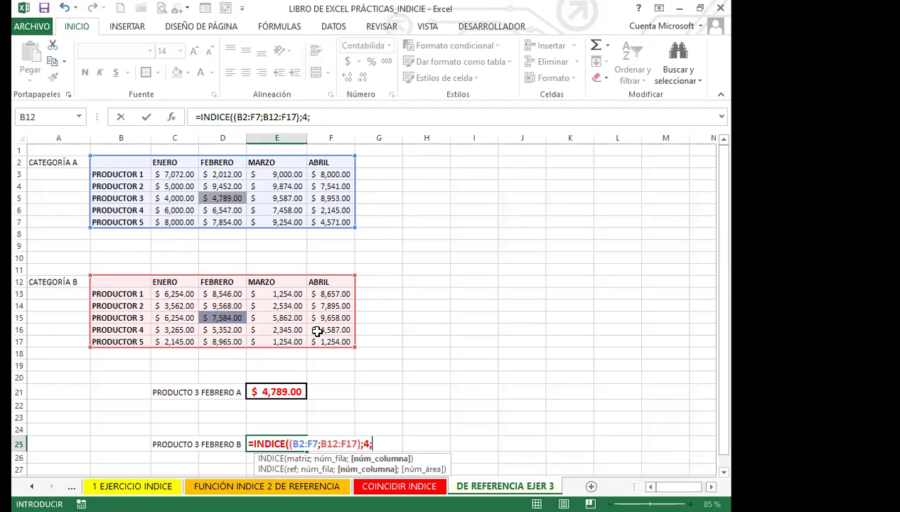
{"action": "type", "text": ";"}
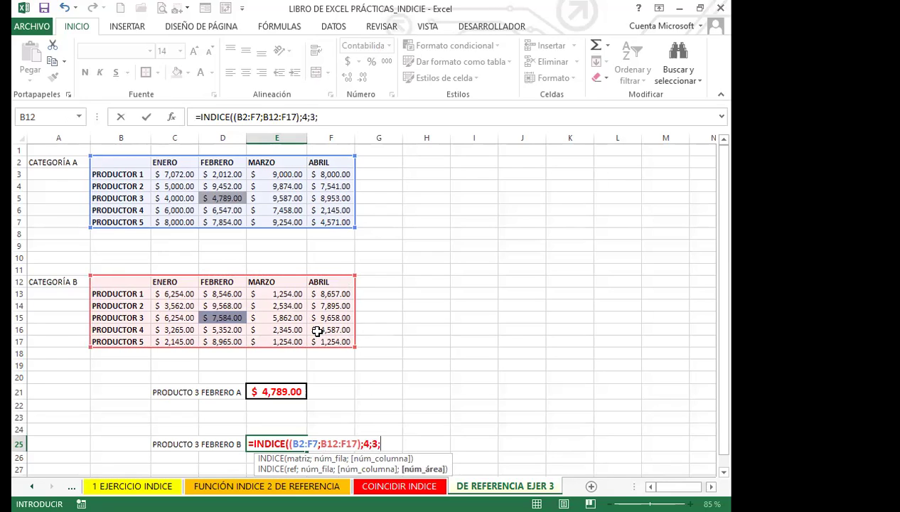
{"action": "type", "text": "2)"}
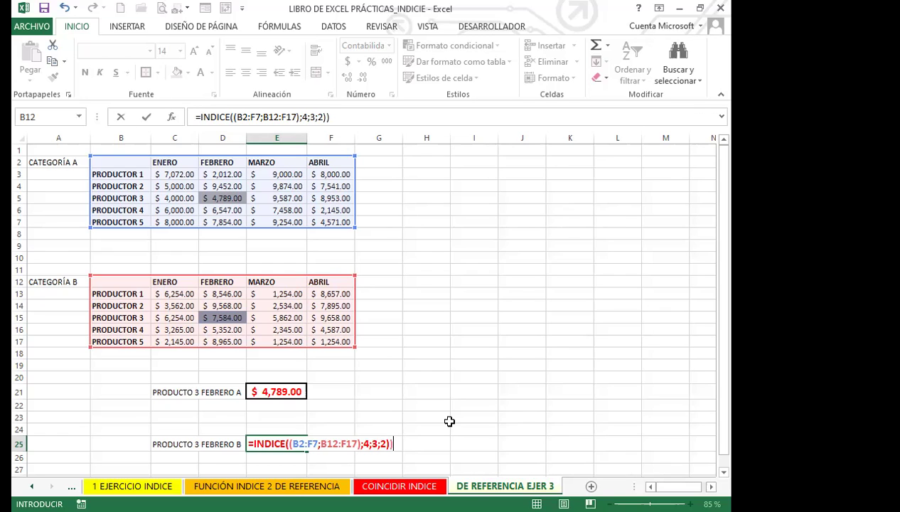
{"action": "type", "text": "))))))"}
{"action": "key", "text": "BackSpace"}
{"action": "key", "text": "BackSpace"}
{"action": "key", "text": "BackSpace"}
{"action": "key", "text": "BackSpace"}
{"action": "key", "text": "BackSpace"}
{"action": "key", "text": "BackSpace"}
{"action": "key", "text": "Return"}
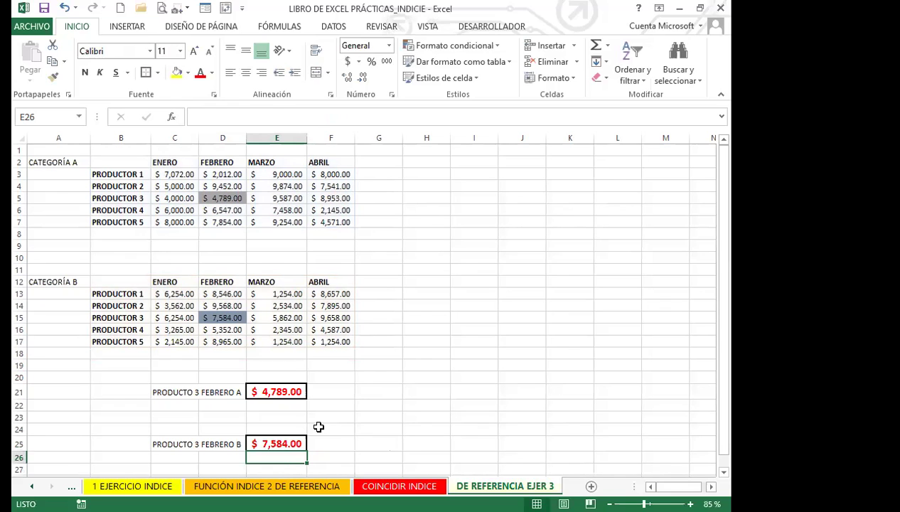
Step: Check the INDICE formulas in E21 and E25 against the PRODUCTOR 3 FEBRERO cells of the CATEGORÍA A and CATEGORÍA B tables
{"action": "left_click", "coordinate": [239, 321]}
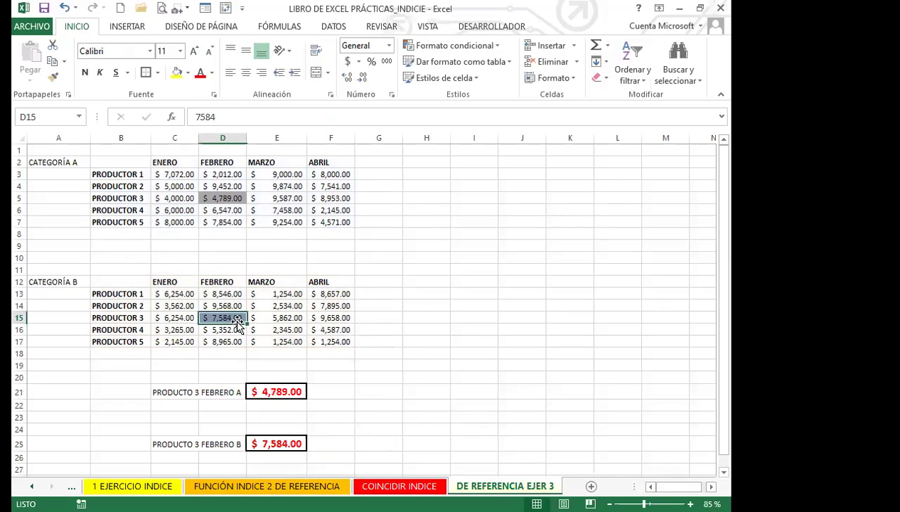
{"action": "left_click", "coordinate": [293, 442]}
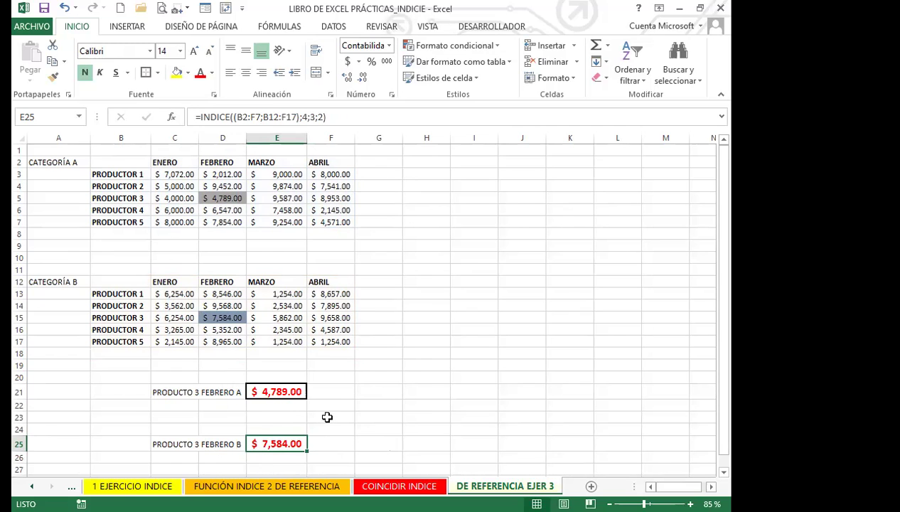
{"action": "scroll", "coordinate": [325, 412], "scroll_direction": "down", "scroll_amount": 1}
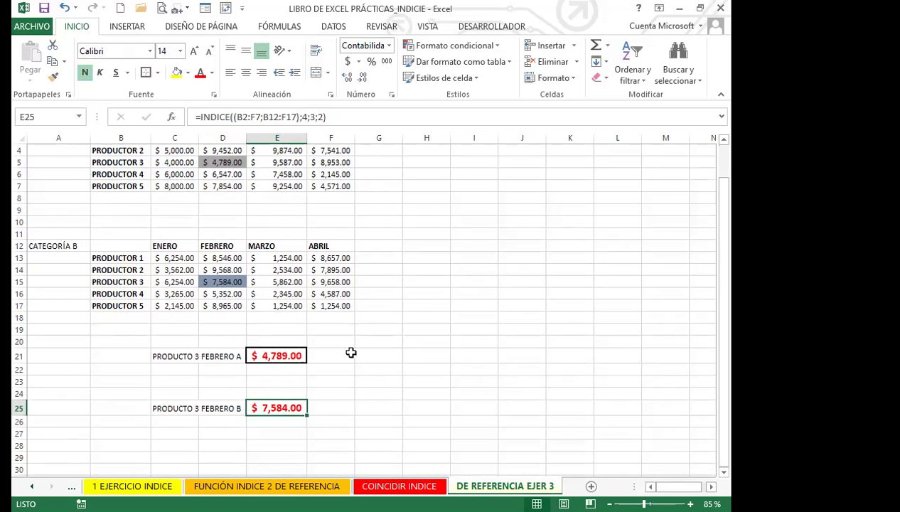
{"action": "left_click", "coordinate": [296, 379]}
{"action": "scroll", "coordinate": [296, 379], "scroll_direction": "up", "scroll_amount": 1}
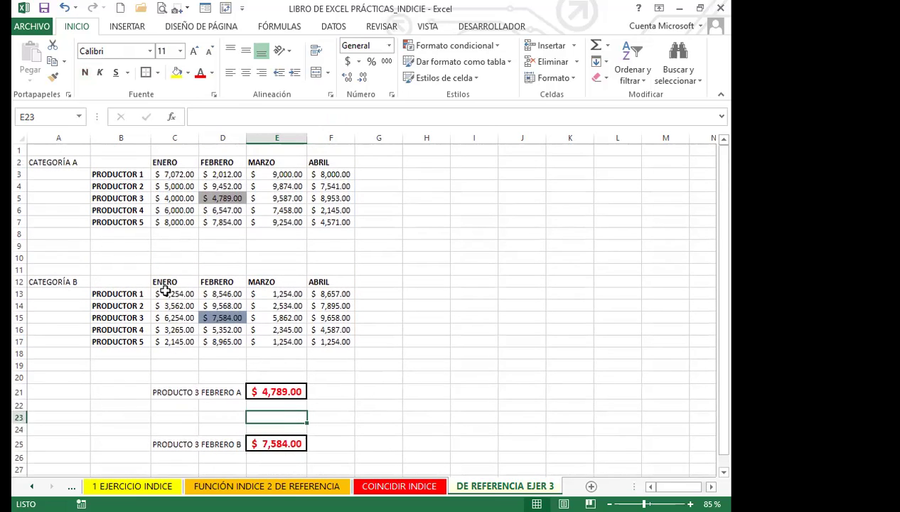
{"action": "scroll", "coordinate": [316, 374], "scroll_direction": "down", "scroll_amount": 2}
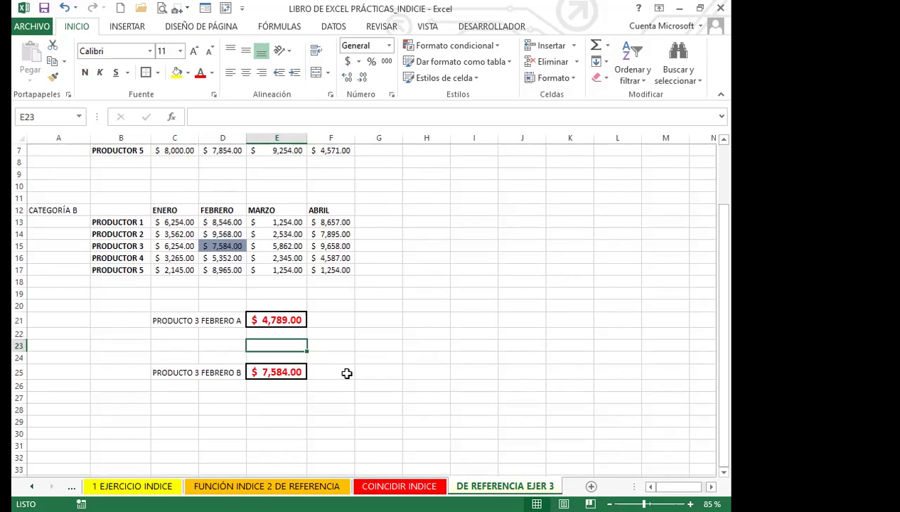
{"action": "left_click", "coordinate": [295, 319]}
{"action": "left_click", "coordinate": [292, 370]}
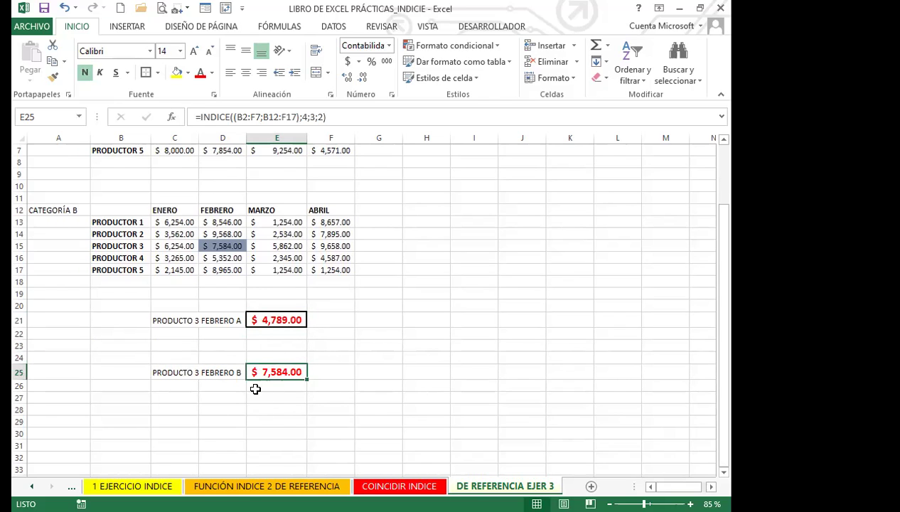
{"action": "left_click", "coordinate": [279, 419]}
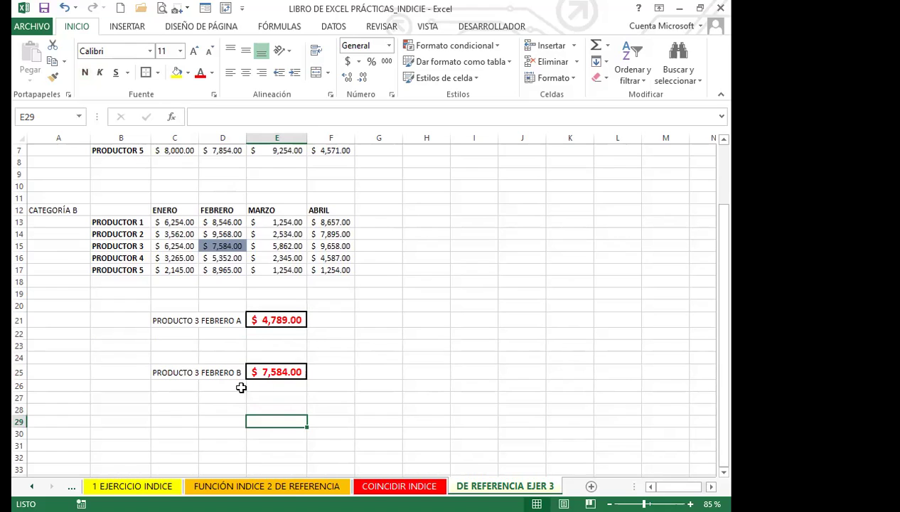
Step: Compare the area arguments of the two INDICE reference formulas, in E25 for category B and E21 for category A
{"action": "left_click", "coordinate": [270, 345]}
{"action": "scroll", "coordinate": [345, 353], "scroll_direction": "up", "scroll_amount": 2}
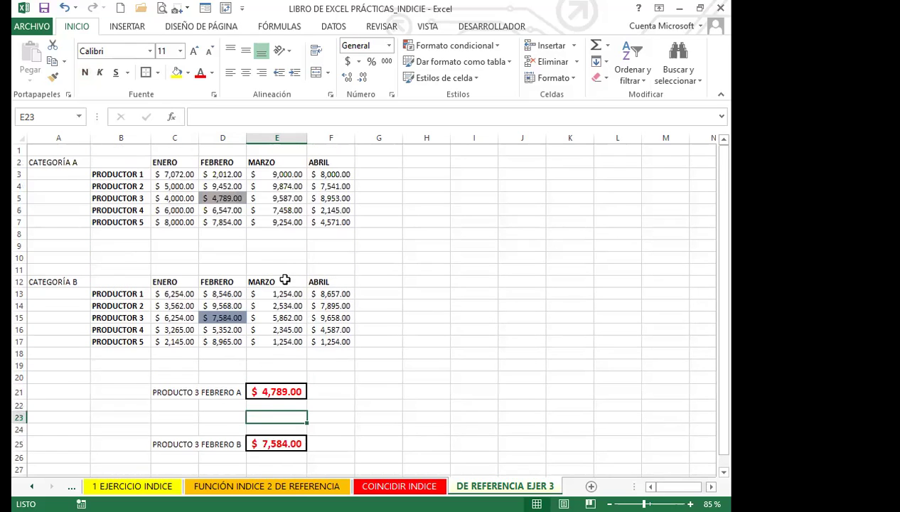
{"action": "left_click", "coordinate": [395, 375]}
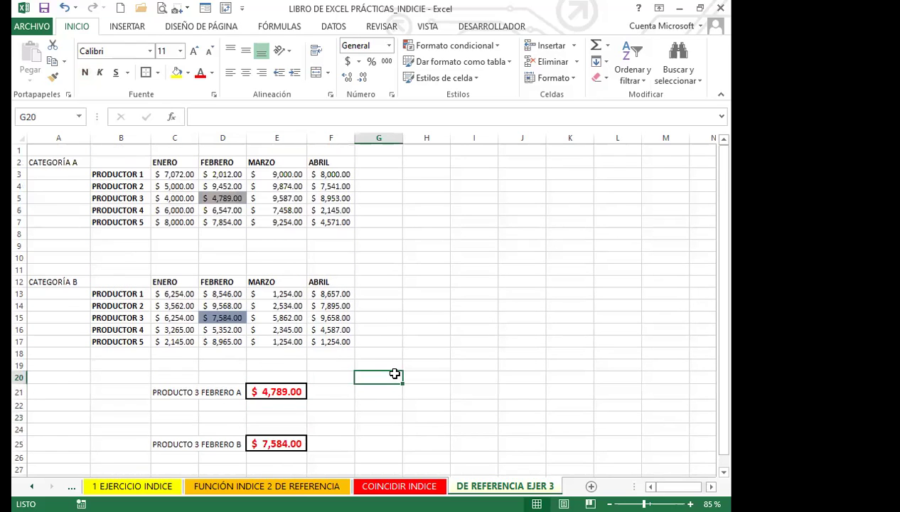
{"action": "scroll", "coordinate": [395, 369], "scroll_direction": "down", "scroll_amount": 1}
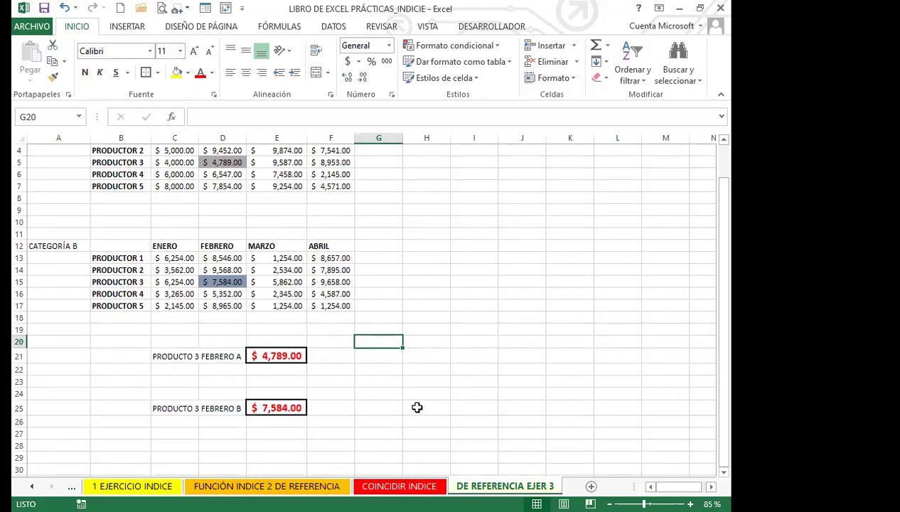
{"action": "left_click", "coordinate": [277, 428]}
{"action": "left_click", "coordinate": [257, 403]}
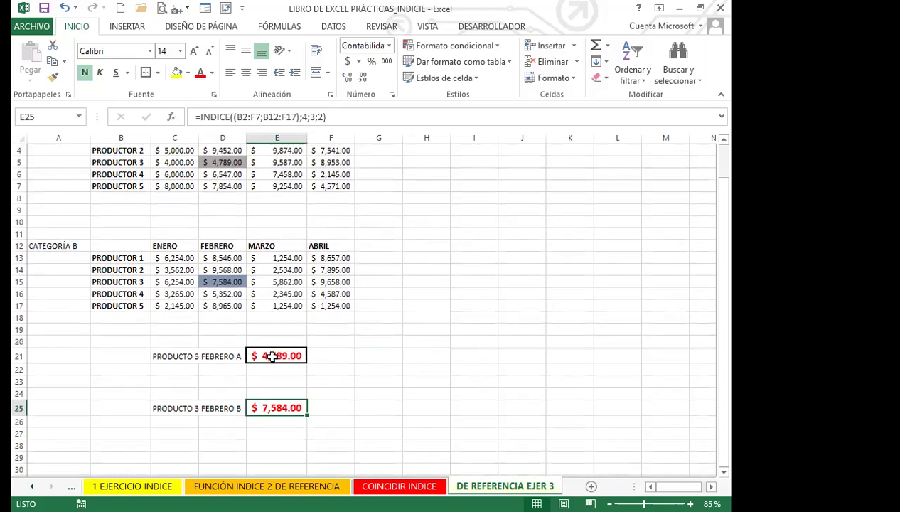
{"action": "left_click", "coordinate": [270, 356]}
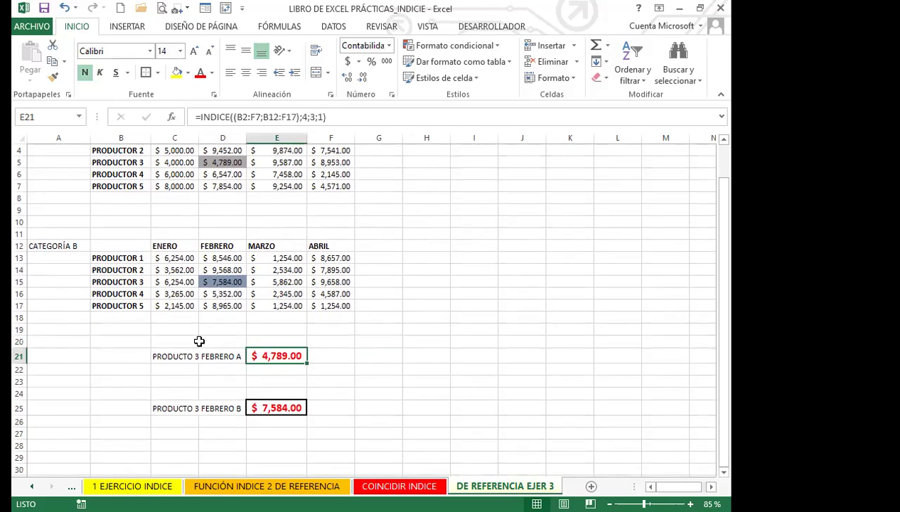
{"action": "scroll", "coordinate": [333, 362], "scroll_direction": "up", "scroll_amount": 1}
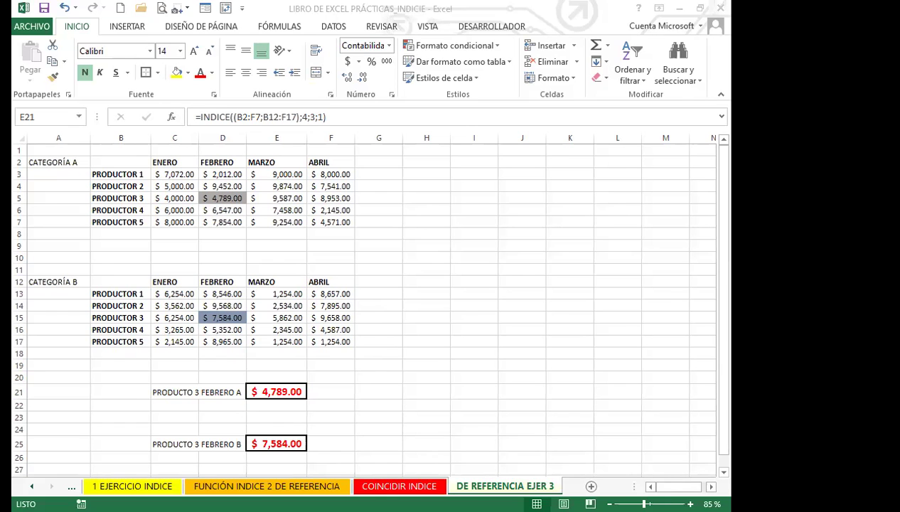
Step: Switch to the PowerPoint presentation at the INDICE slide describing the Forma de matriz syntax
{"action": "key", "text": "alt+Tab"}
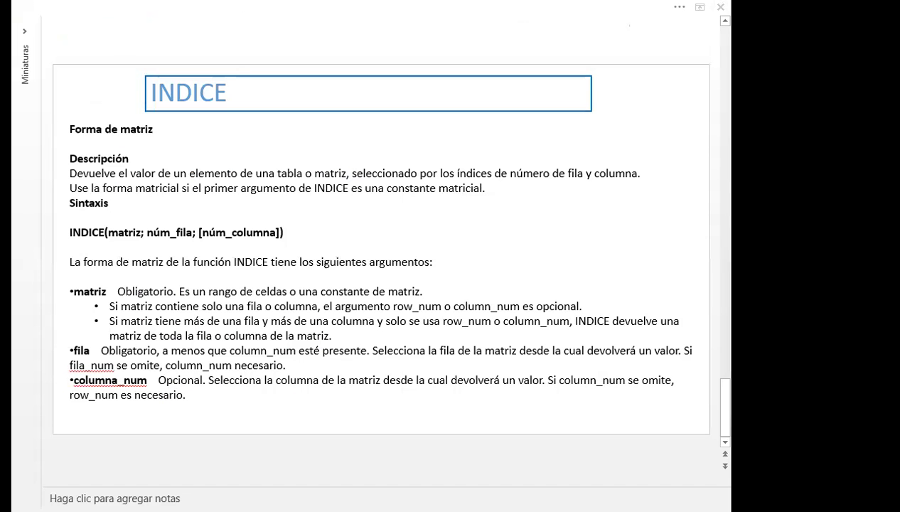